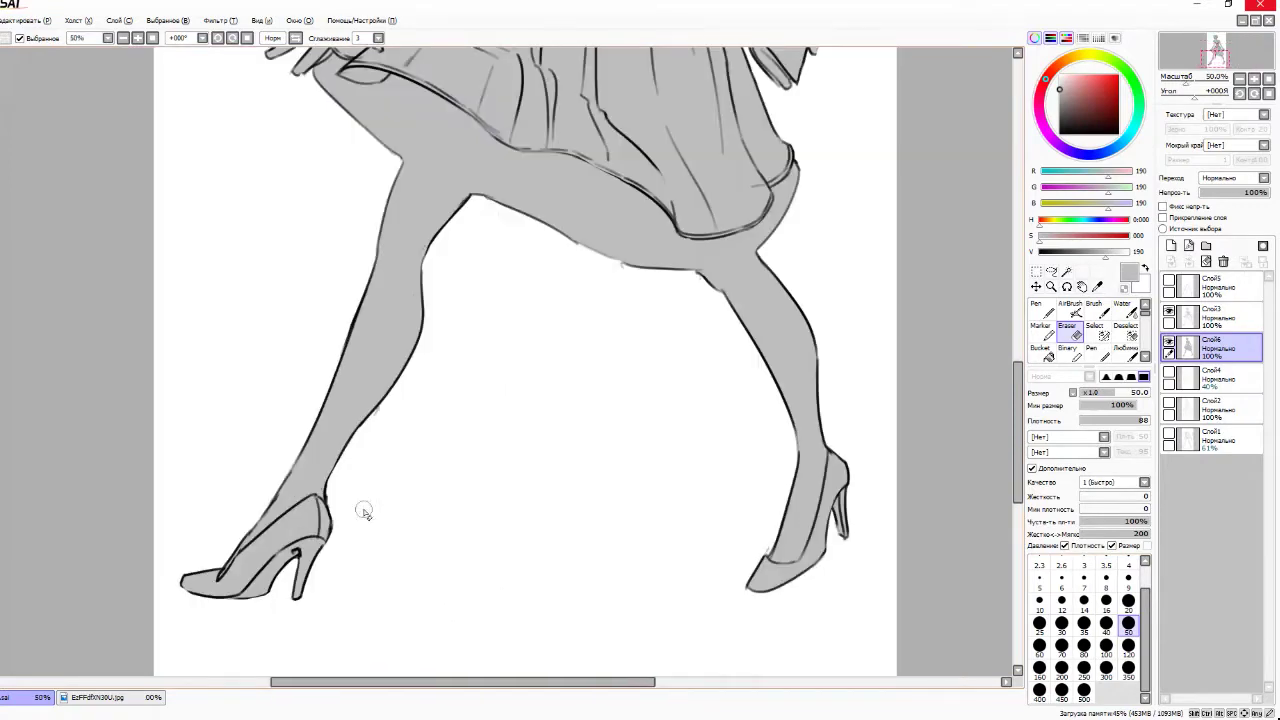
# - Lock the opacity of the figure's grey base layer Слой6
pyautogui.scroll(5, 521, 443)
pyautogui.scroll(1, 436, 478)
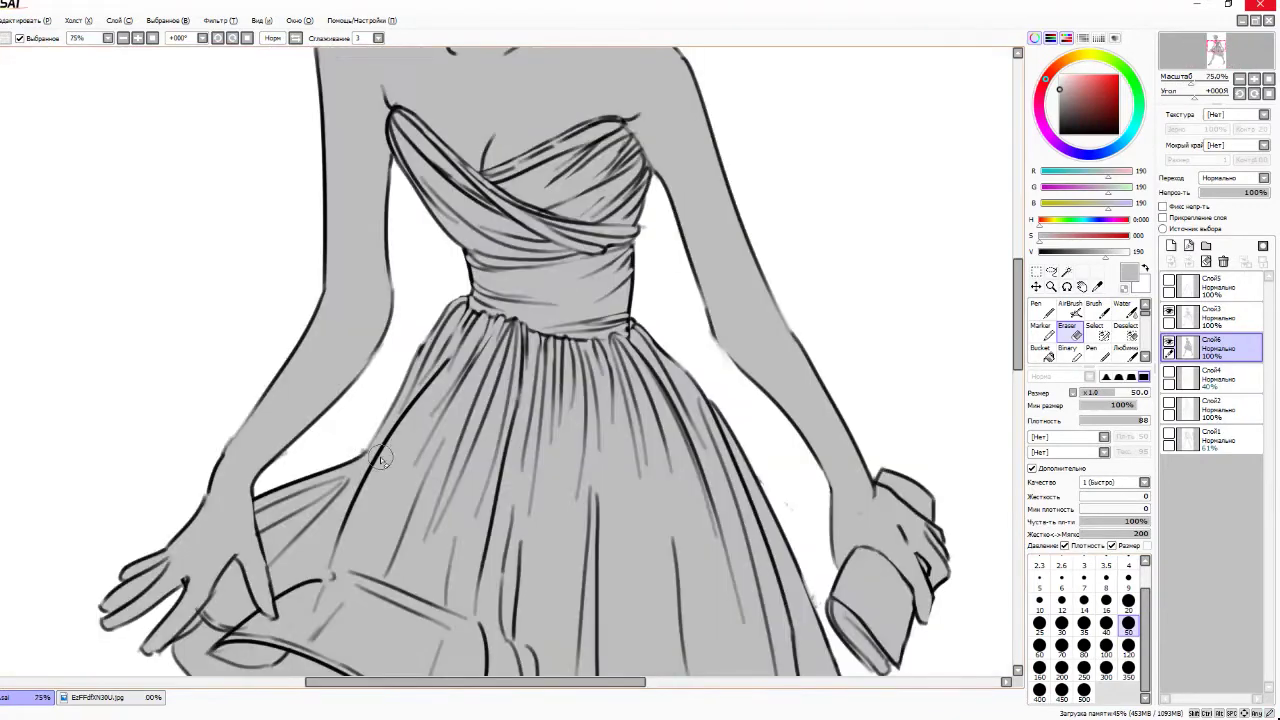
pyautogui.click(1128, 578)
pyautogui.scroll(-3, 849, 280)
pyautogui.click(1162, 206)
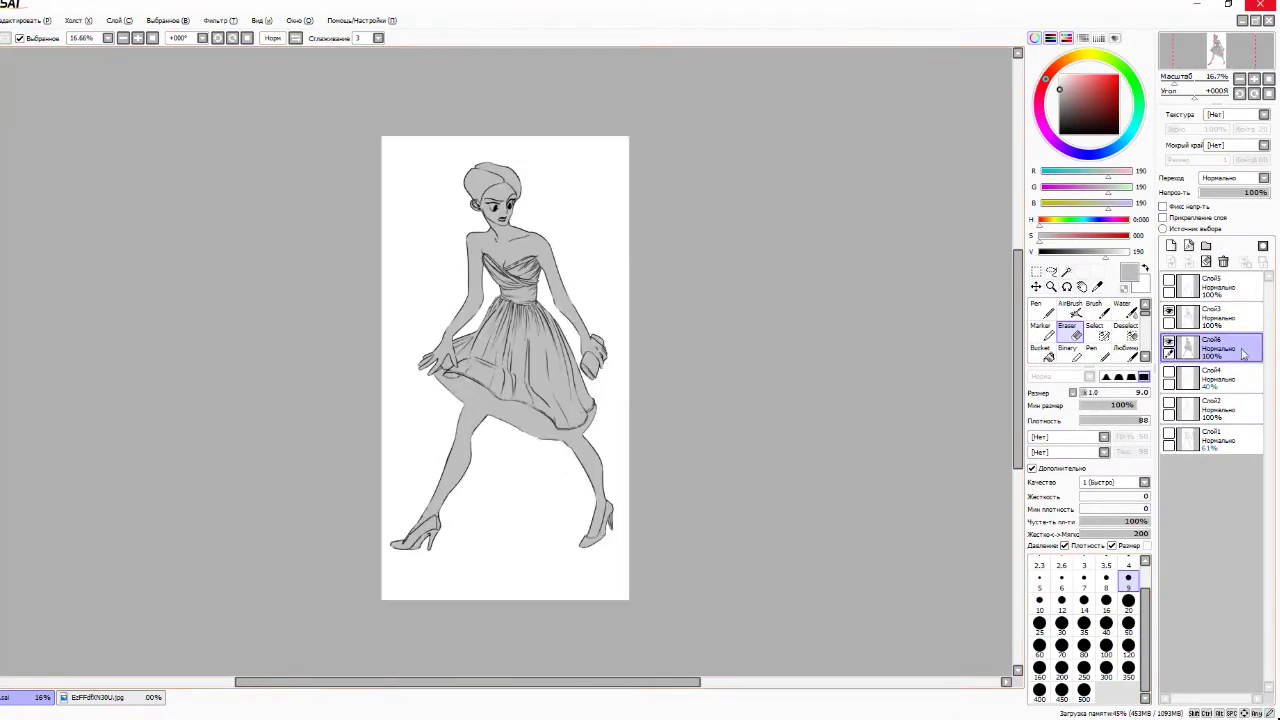
# - Paint the bodice and skirt dusty pink on the grey base layer with a size 120 brush
pyautogui.click(1072, 88)
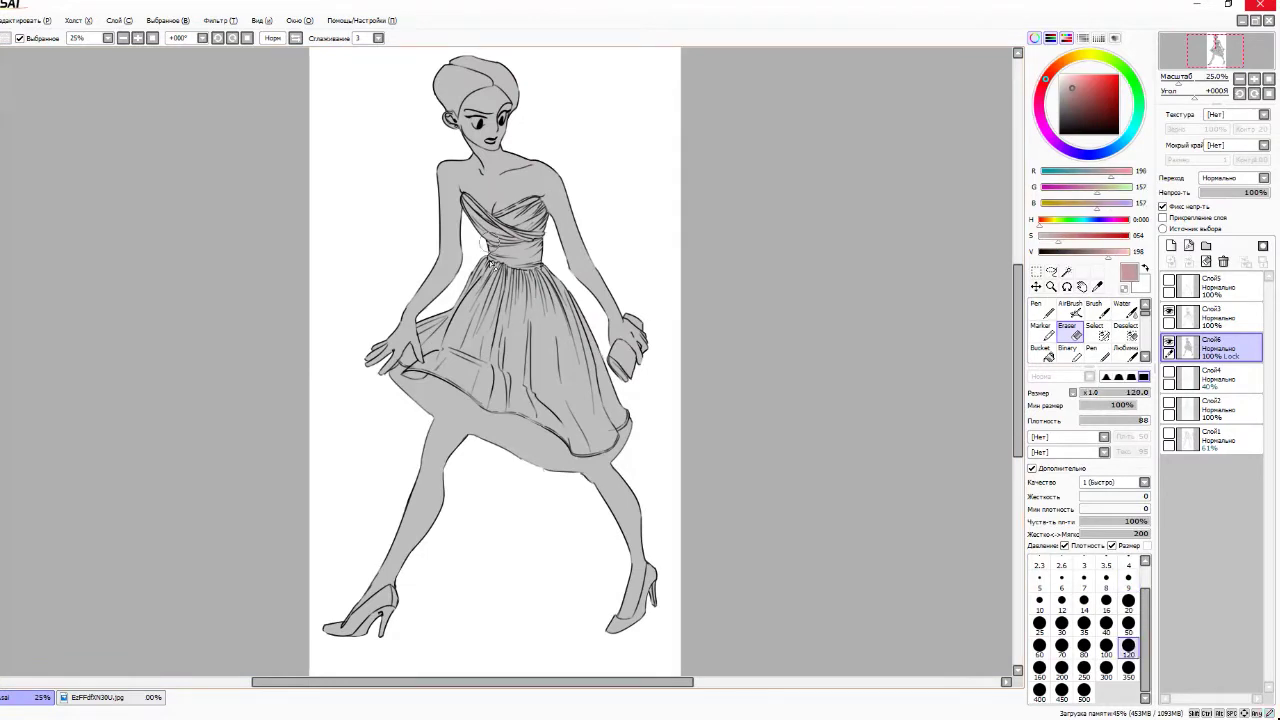
pyautogui.press('b')
pyautogui.moveTo(490, 338)
pyautogui.mouseDown()
pyautogui.moveTo(512, 264)
pyautogui.moveTo(545, 381)
pyautogui.moveTo(525, 249)
pyautogui.moveTo(582, 418)
pyautogui.moveTo(589, 351)
pyautogui.moveTo(600, 432)
pyautogui.mouseUp()
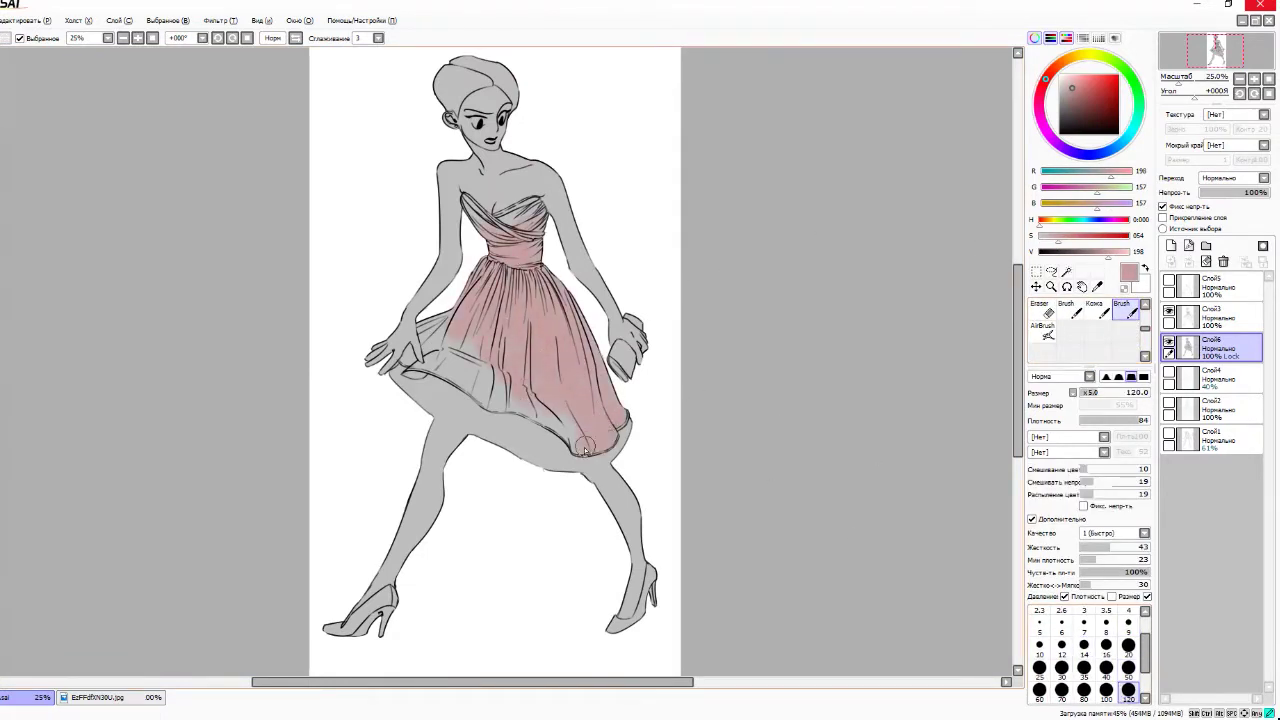
# - Fill the remaining grey areas of the dress around the hem, beside the hand and along the bodice in dusty pink, brush size 50
pyautogui.scroll(4, 521, 285)
pyautogui.click(1128, 668)
pyautogui.moveTo(460, 430)
pyautogui.mouseDown()
pyautogui.moveTo(600, 350)
pyautogui.moveTo(650, 380)
pyautogui.mouseUp()
pyautogui.moveTo(340, 345); pyautogui.dragTo(370, 375)
pyautogui.scroll(-5, 370, 374)
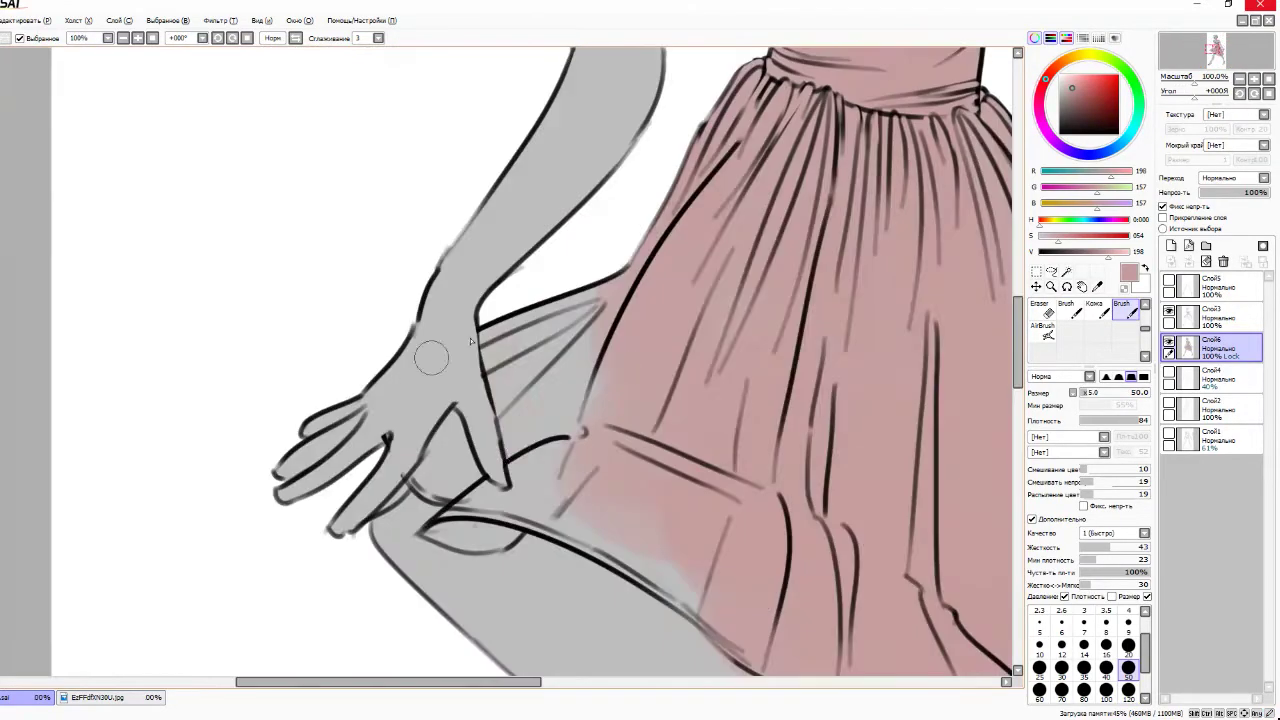
pyautogui.moveTo(530, 480); pyautogui.dragTo(509, 338)
pyautogui.moveTo(447, 436); pyautogui.dragTo(720, 568)
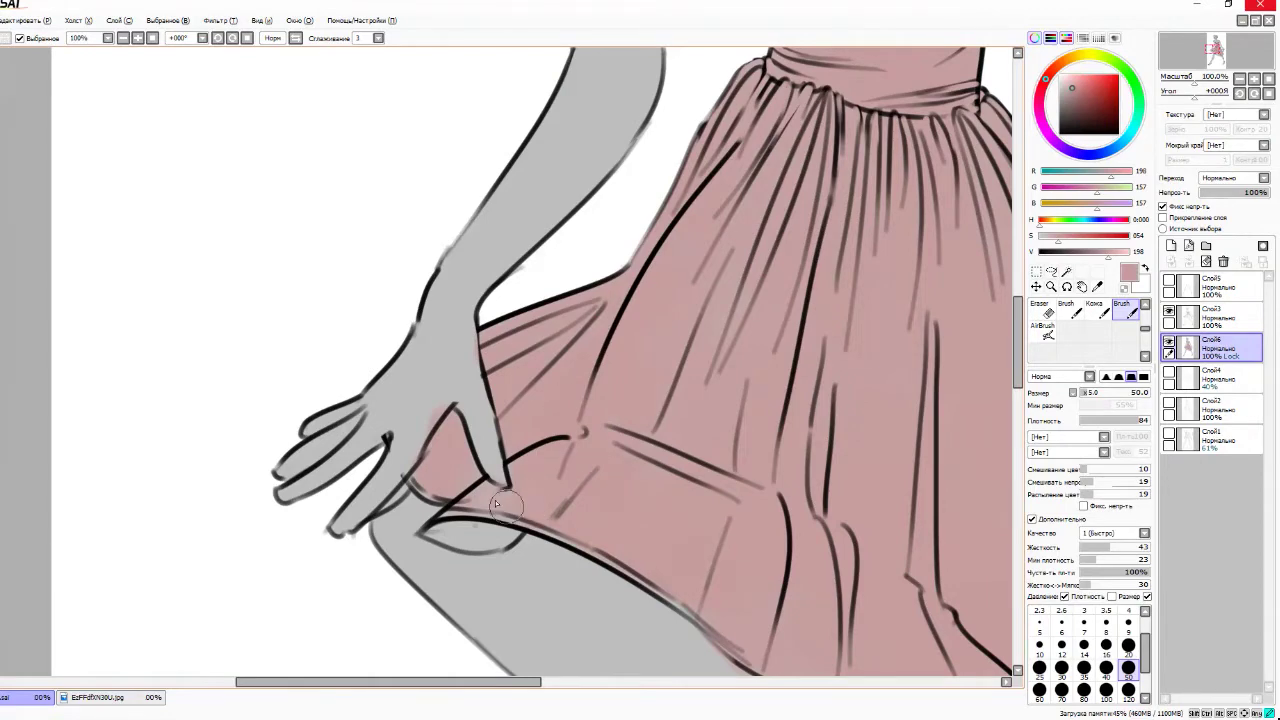
pyautogui.scroll(-3, 466, 481)
pyautogui.scroll(3, 649, 286)
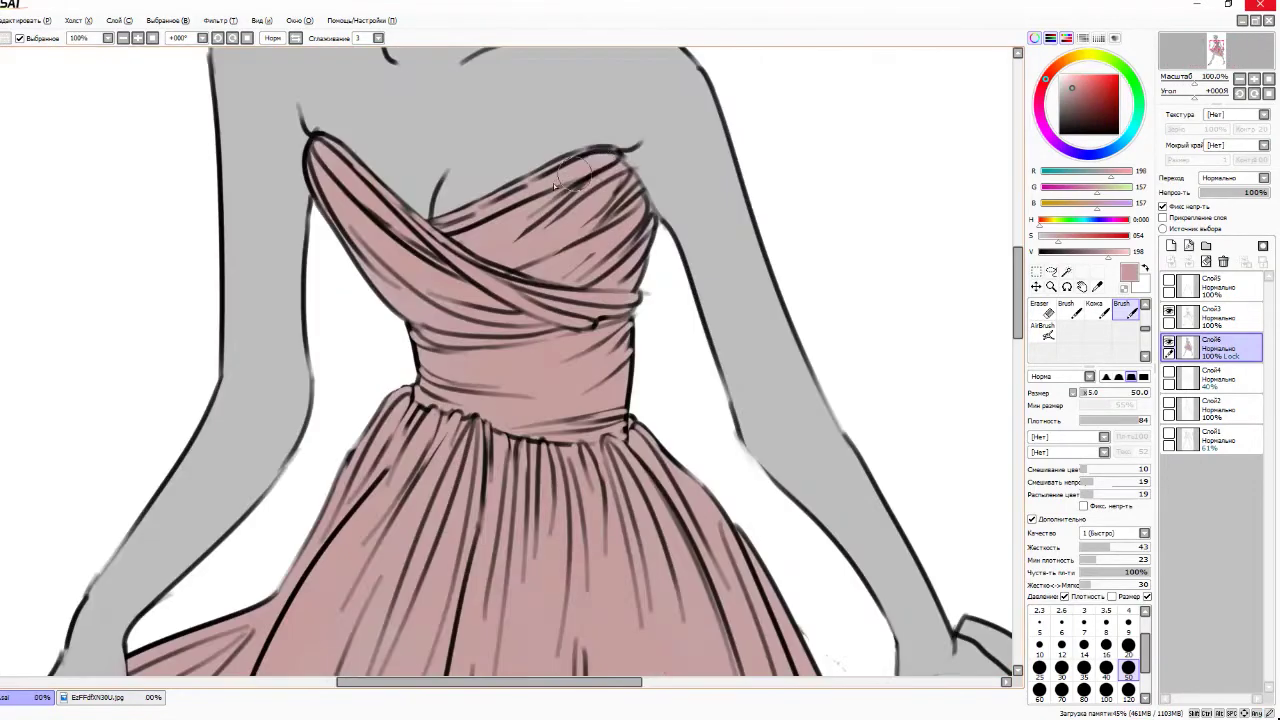
# - Brush a lighter pink (RGB 230, 185, 185) over the dress as broad soft highlights at size 120
pyautogui.scroll(-3, 470, 343)
pyautogui.scroll(1, 471, 341)
pyautogui.keyDown('alt'); pyautogui.click(530, 150); pyautogui.keyUp('alt')
pyautogui.moveTo(390, 480); pyautogui.dragTo(505, 425)
pyautogui.moveTo(560, 160)
pyautogui.mouseDown()
pyautogui.moveTo(527, 148)
pyautogui.moveTo(625, 230)
pyautogui.moveTo(432, 160)
pyautogui.moveTo(587, 285)
pyautogui.moveTo(484, 295)
pyautogui.moveTo(642, 537)
pyautogui.moveTo(710, 572)
pyautogui.moveTo(640, 290)
pyautogui.moveTo(572, 510)
pyautogui.mouseUp()
pyautogui.scroll(-3, 626, 220)
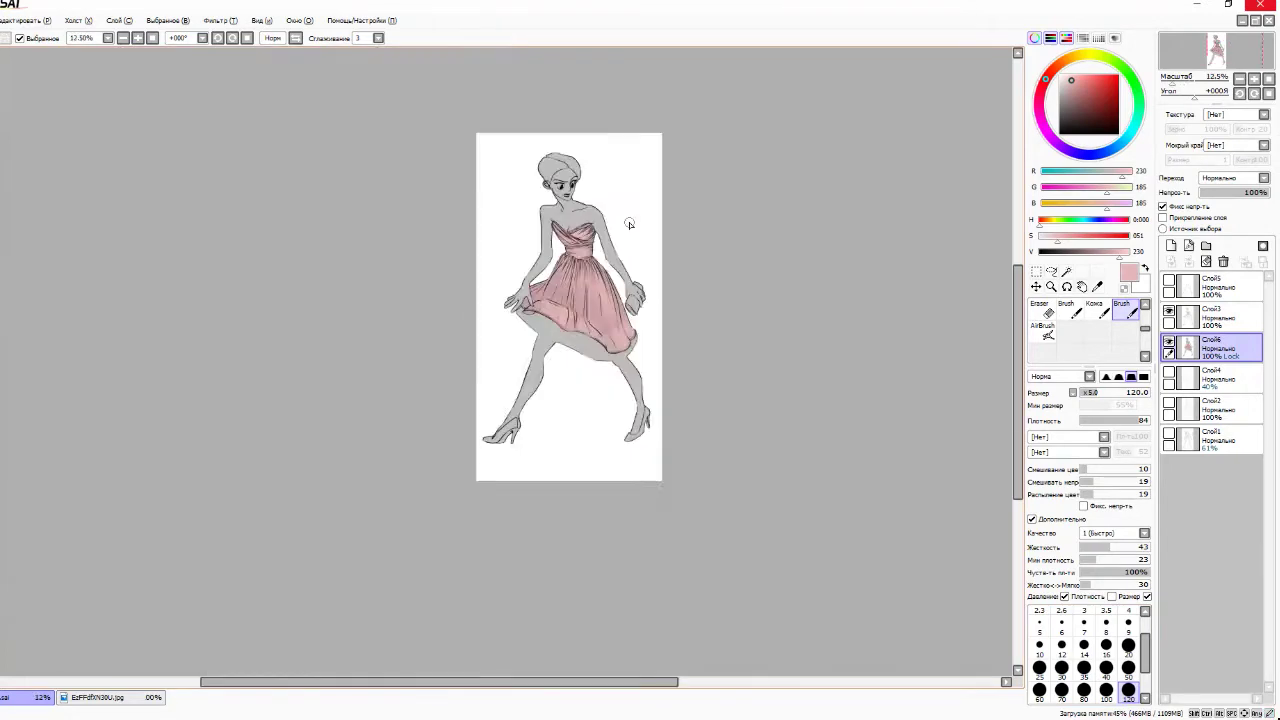
# - Add pale pink highlights to the skirt folds and the waistband with a size 50 brush
pyautogui.scroll(3, 546, 293)
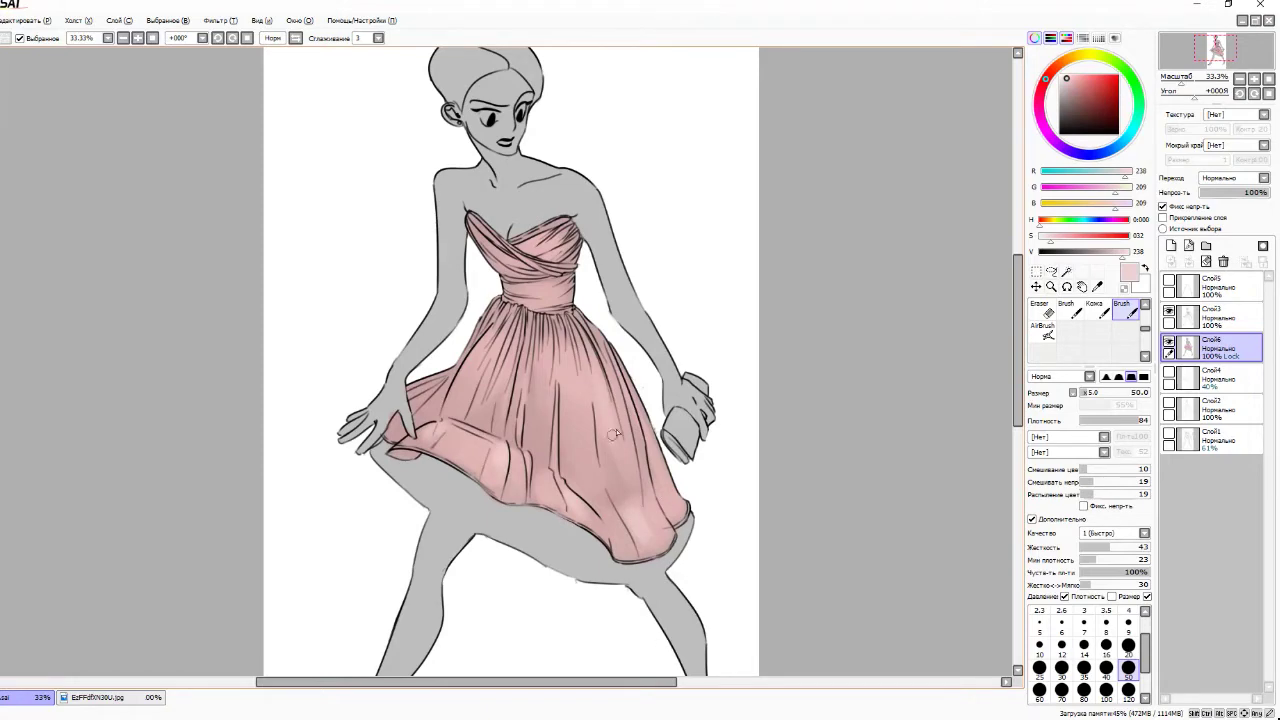
pyautogui.scroll(-2, 614, 434)
pyautogui.scroll(5, 530, 444)
pyautogui.moveTo(484, 441); pyautogui.dragTo(535, 432)
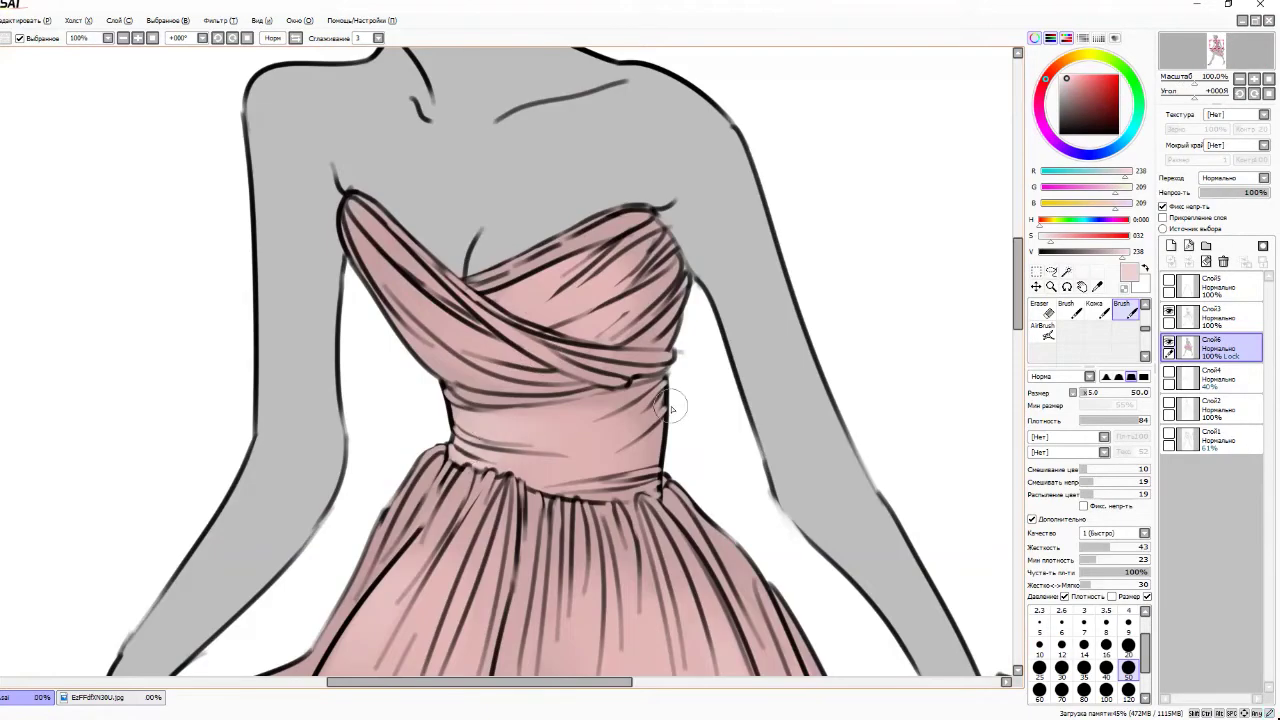
pyautogui.moveTo(622, 402)
pyautogui.mouseDown()
pyautogui.moveTo(560, 462)
pyautogui.moveTo(586, 470)
pyautogui.mouseUp()
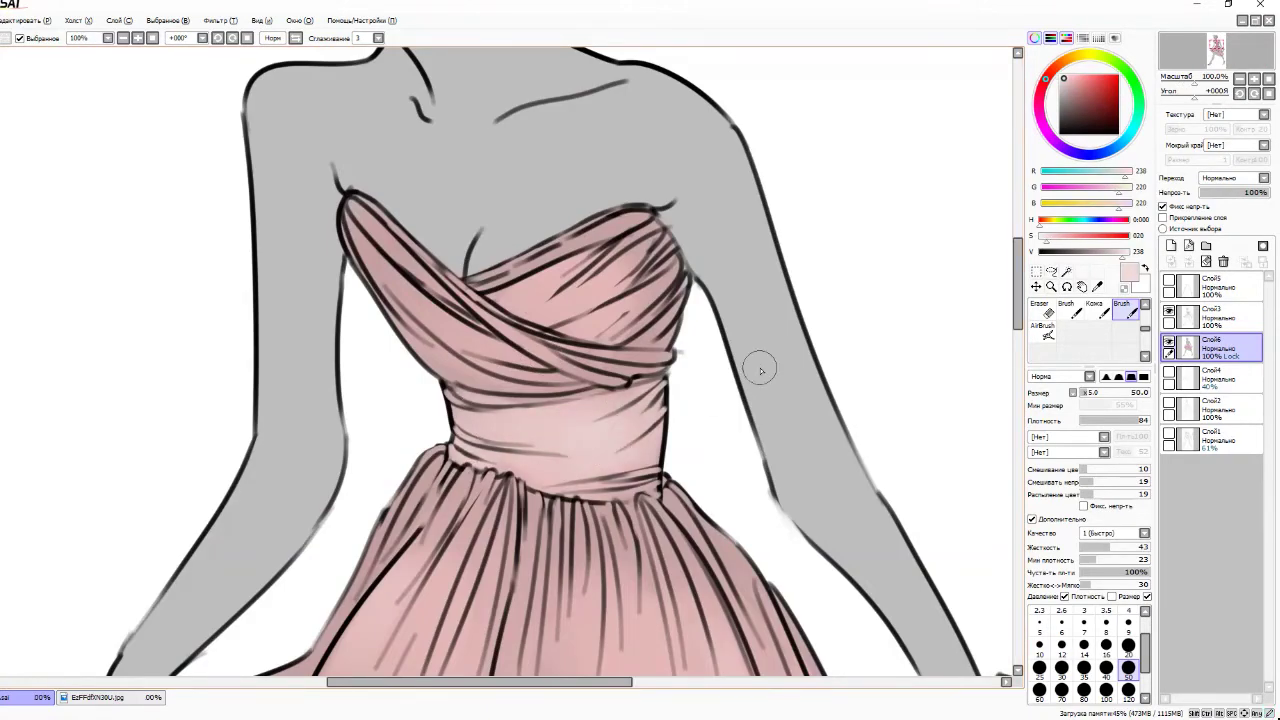
# - Paint a pale yellow trim along the bodice neckline with a size 9 brush
pyautogui.scroll(-2, 760, 371)
pyautogui.scroll(1, 604, 297)
pyautogui.scroll(3, 593, 182)
pyautogui.click(1133, 251)
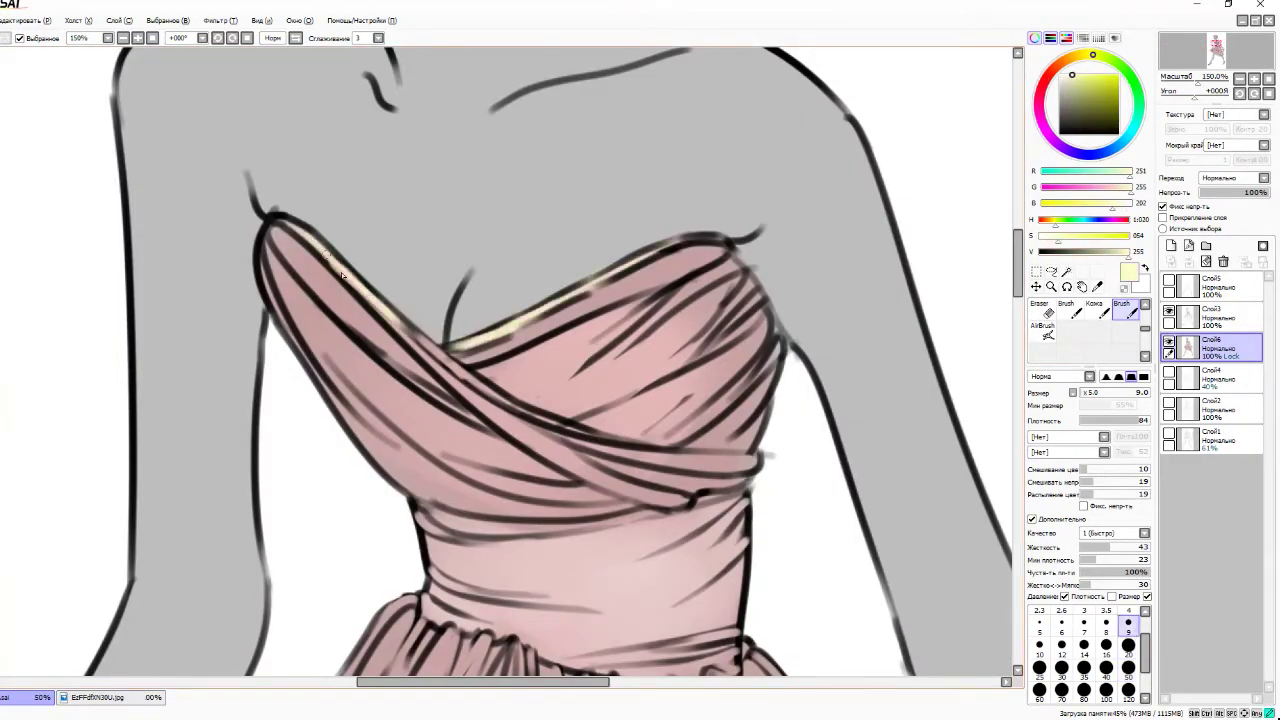
# - Paint the trim along the whole skirt hem in a slightly darker pale yellow, brush size 9
pyautogui.scroll(-2, 628, 441)
pyautogui.scroll(1, 780, 320)
pyautogui.moveTo(768, 340); pyautogui.dragTo(807, 270)
pyautogui.click(1070, 77)
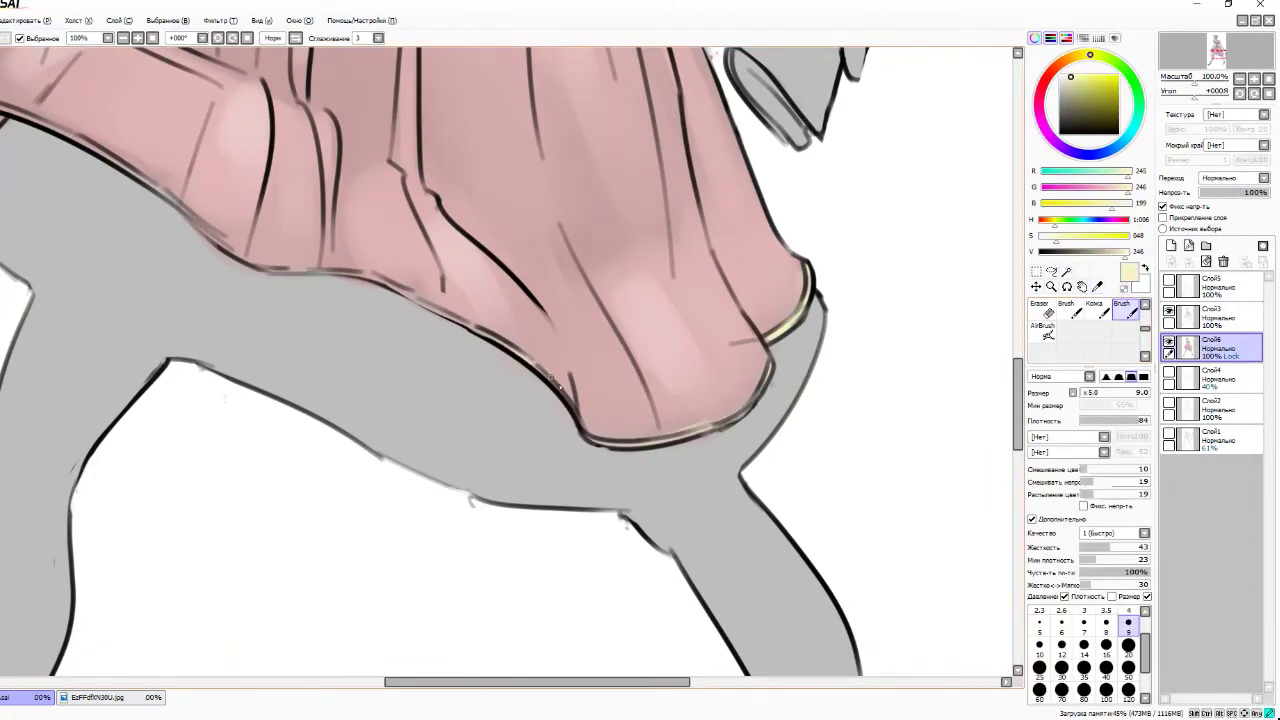
pyautogui.scroll(-3, 497, 341)
pyautogui.moveTo(497, 341); pyautogui.dragTo(593, 180)
pyautogui.scroll(1, 593, 180)
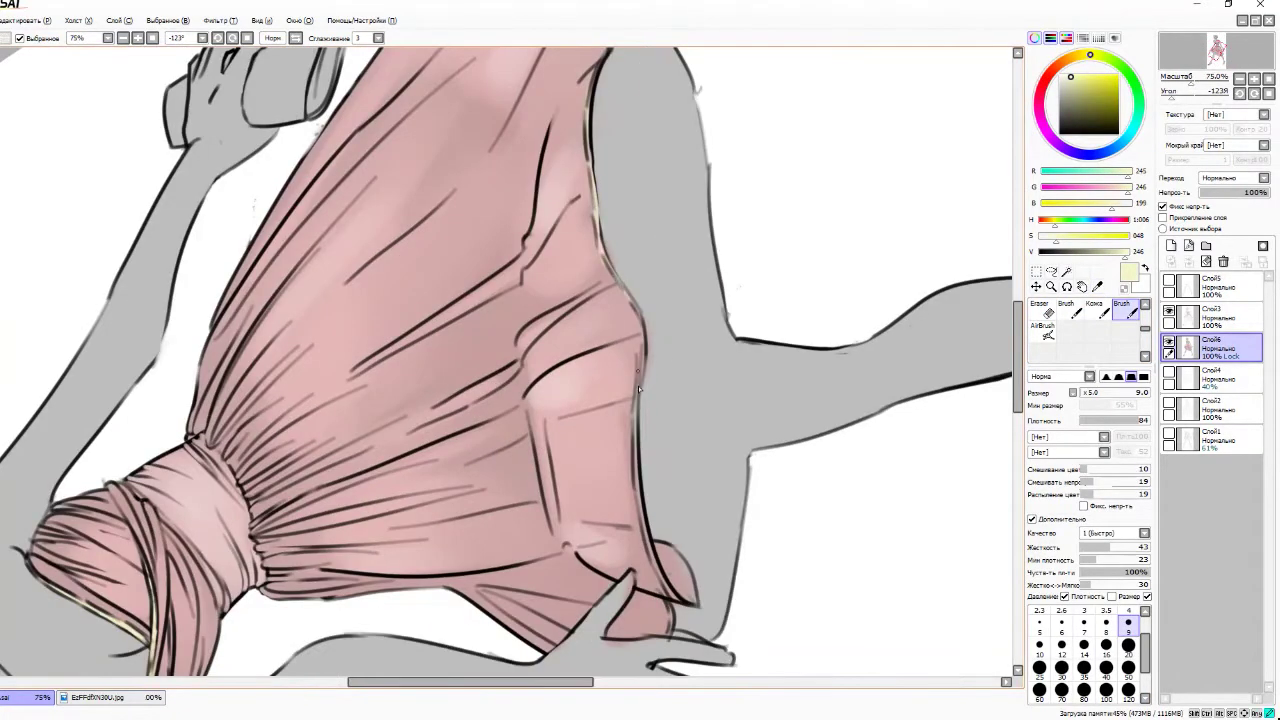
pyautogui.scroll(-3, 706, 570)
pyautogui.press('Home')
# - Add a layer in Наложение (Overlay) mode above the base colours and shade the dress grey (RGB 110, 111, 116) at size 120
pyautogui.scroll(3, 466, 514)
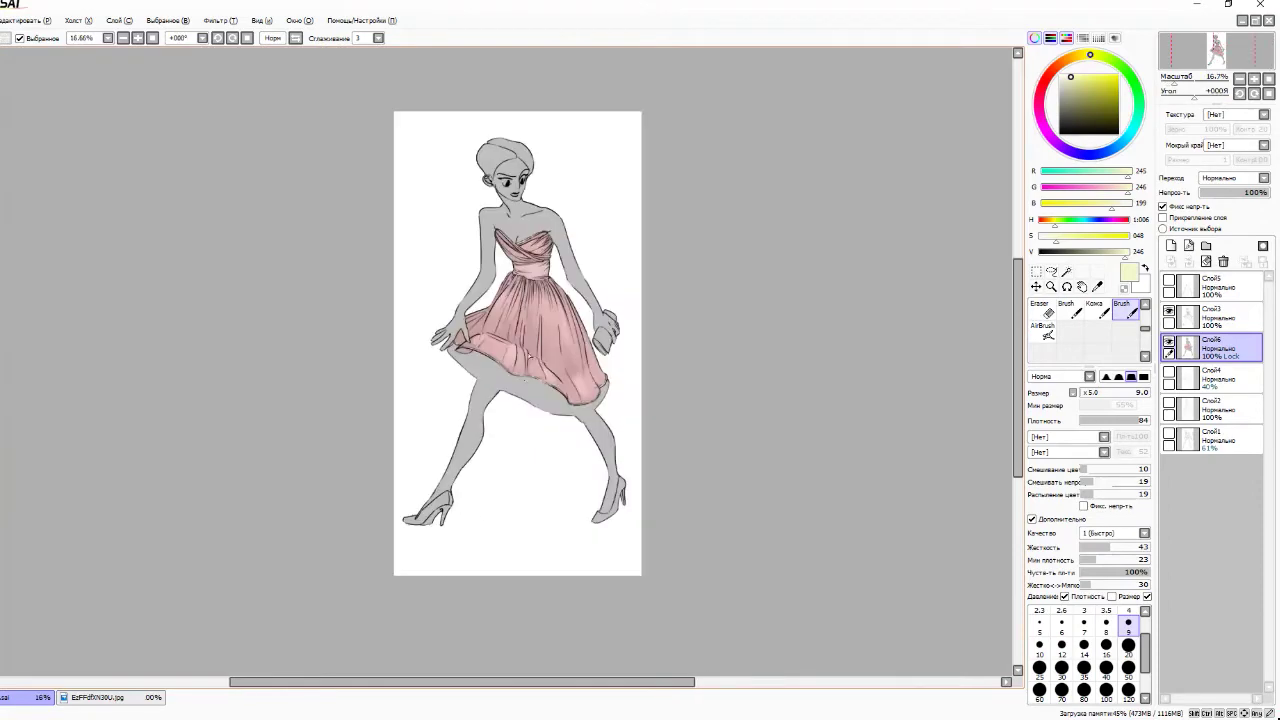
pyautogui.press('x')
pyautogui.hotkey('ctrl', 'shift', 'n')
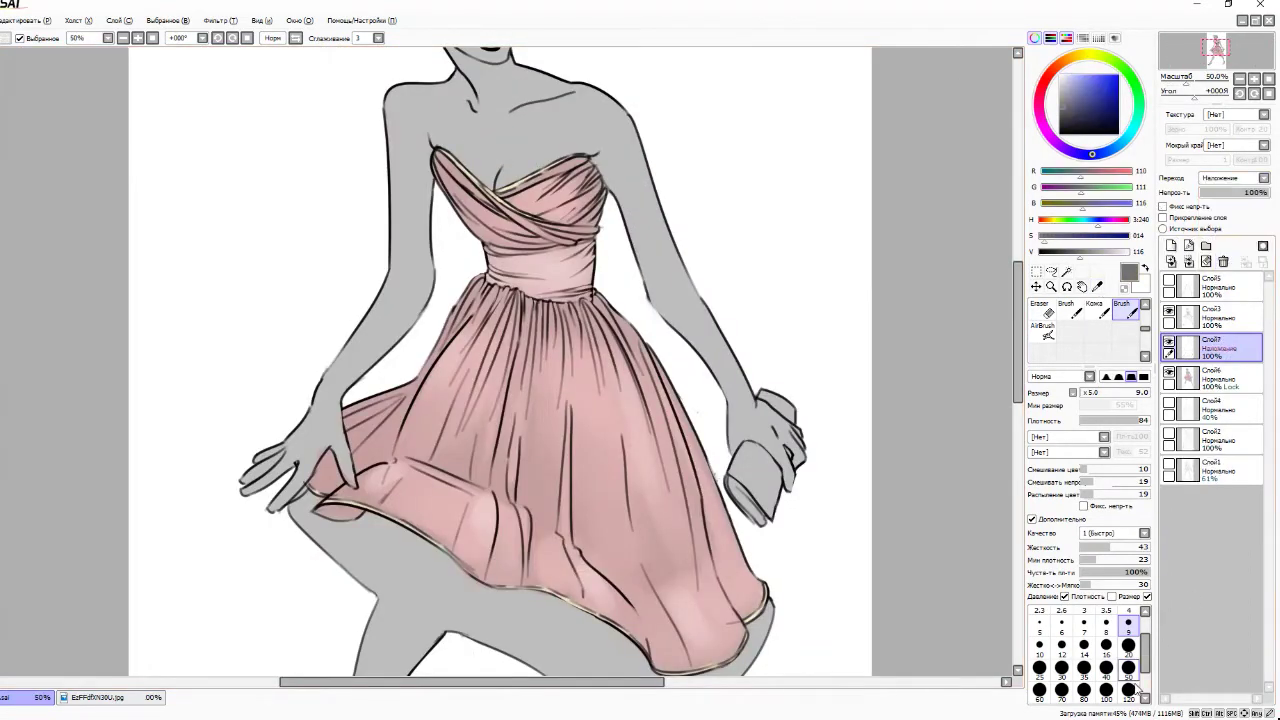
pyautogui.scroll(-2, 374, 443)
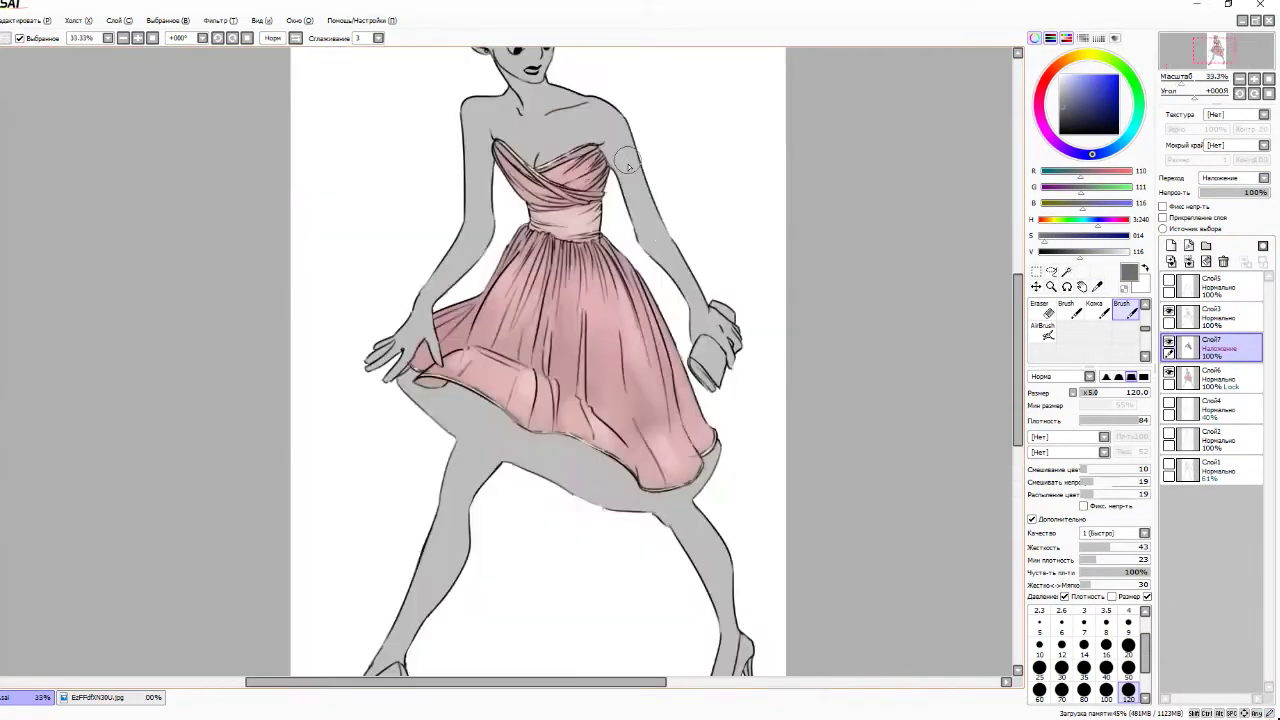
pyautogui.scroll(2, 718, 405)
pyautogui.scroll(-2, 519, 237)
pyautogui.scroll(2, 519, 300)
# - Brush warm salmon and pink tones over the bodice and skirt on the overlay layer, brush size 120
pyautogui.moveTo(595, 340)
pyautogui.mouseDown()
pyautogui.moveTo(600, 480)
pyautogui.moveTo(652, 395)
pyautogui.mouseUp()
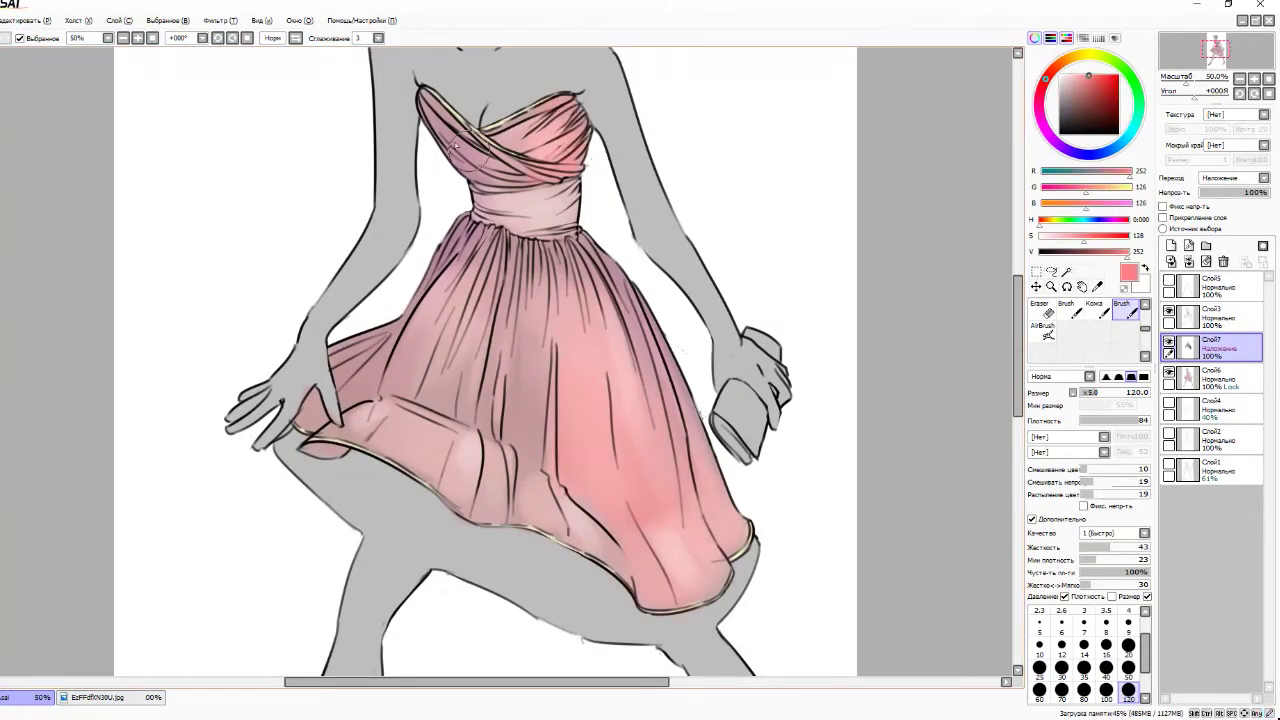
pyautogui.scroll(-1, 532, 185)
pyautogui.scroll(1, 647, 214)
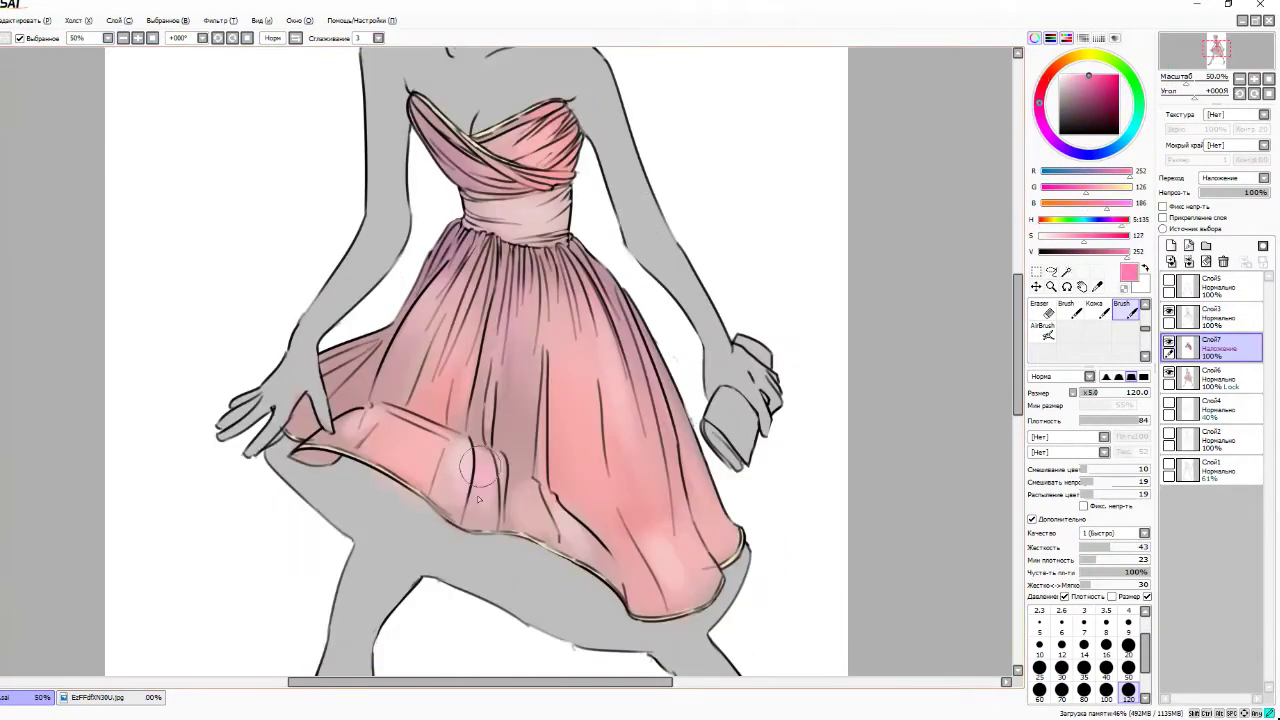
pyautogui.scroll(-1, 478, 498)
pyautogui.scroll(1, 548, 250)
# - Deepen the shaded dress edges and the skirt beside the hand with purple and dark violet at size 120
pyautogui.keyDown('alt'); pyautogui.click(548, 250); pyautogui.keyUp('alt')
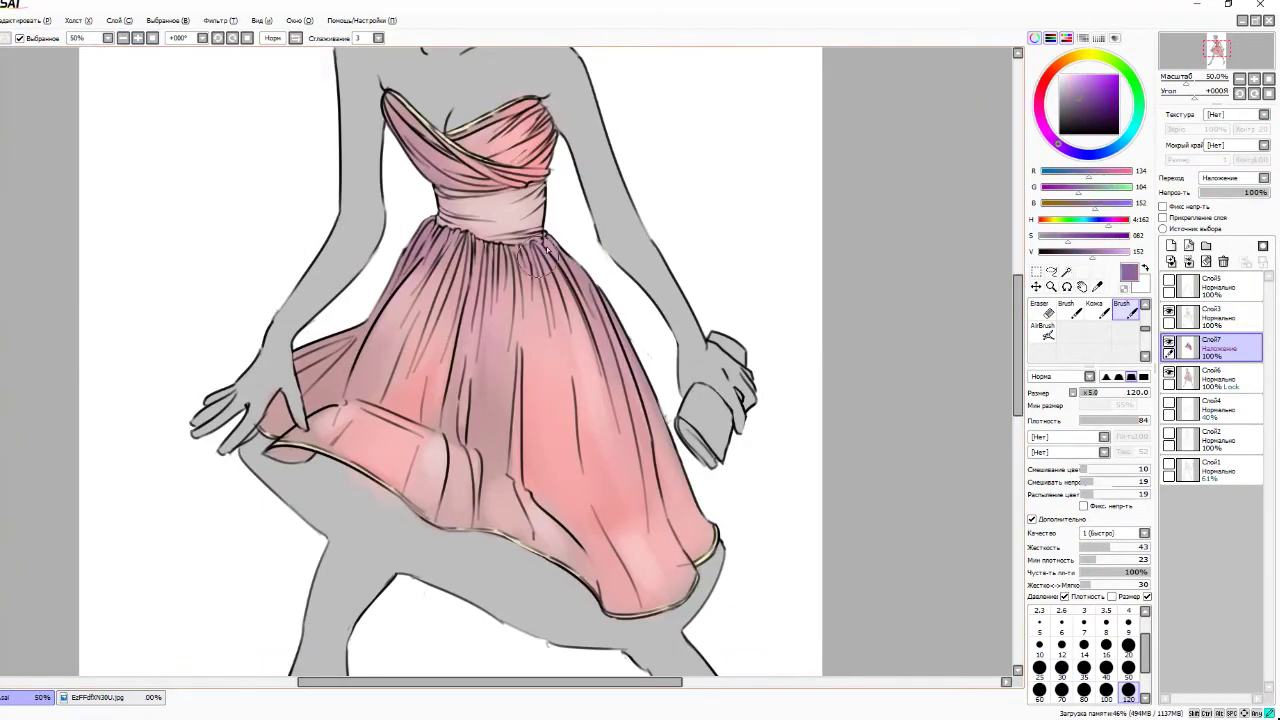
pyautogui.click(1094, 108)
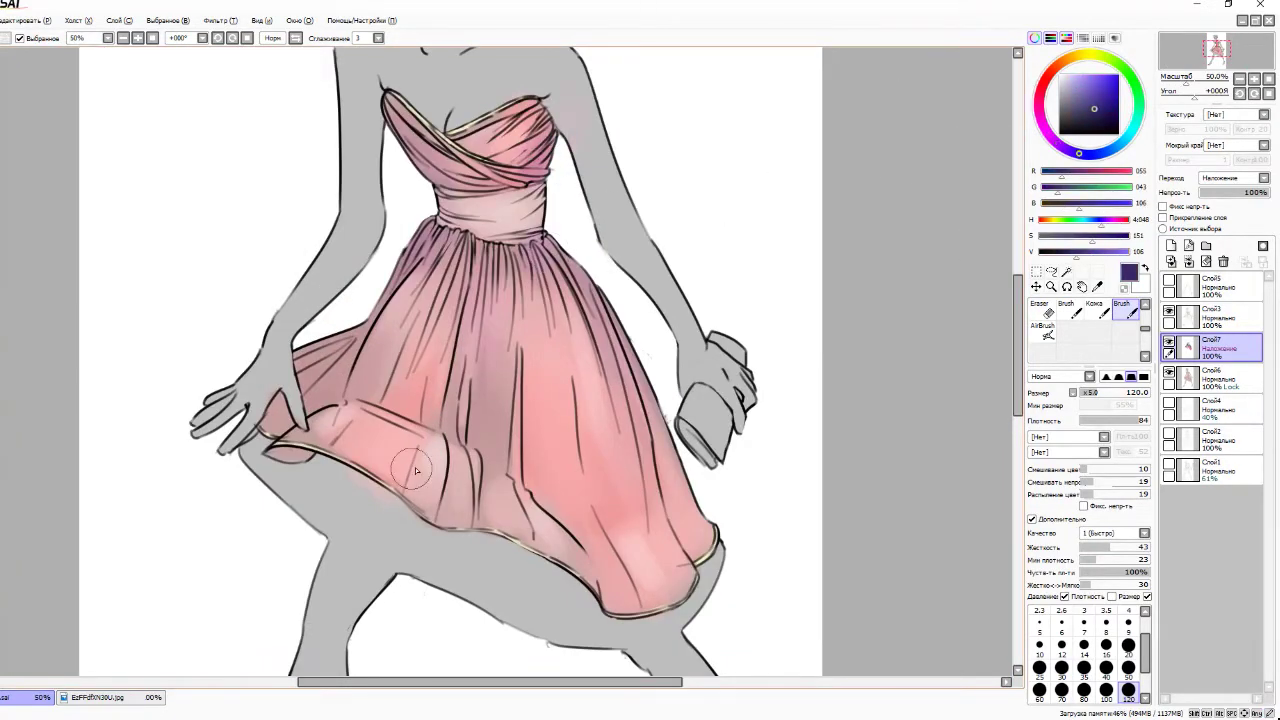
pyautogui.scroll(-2, 268, 416)
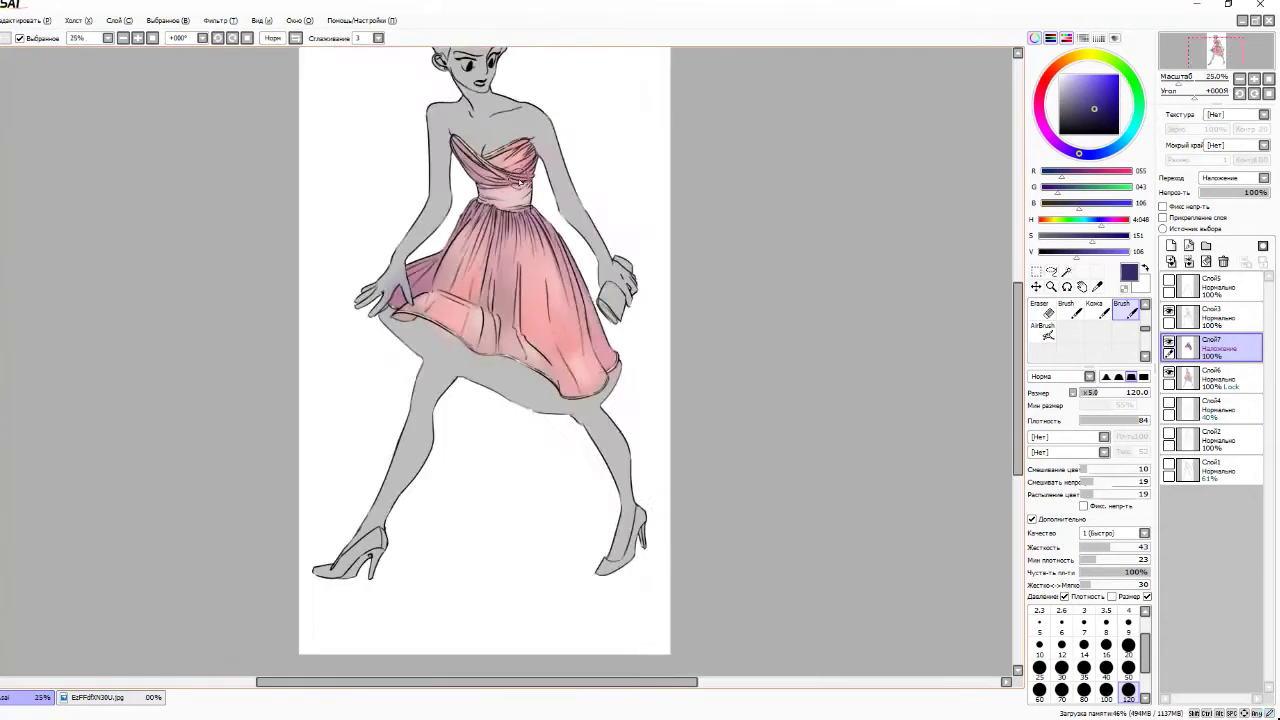
# - Add a new layer and paint fine fold strokes on the bodice with pinks sampled from the dress, brush size 9
pyautogui.scroll(1, 515, 170)
pyautogui.scroll(6, 513, 170)
pyautogui.click(1171, 245)
pyautogui.click(1060, 240)
pyautogui.keyDown('alt'); pyautogui.click(453, 268); pyautogui.keyUp('alt')
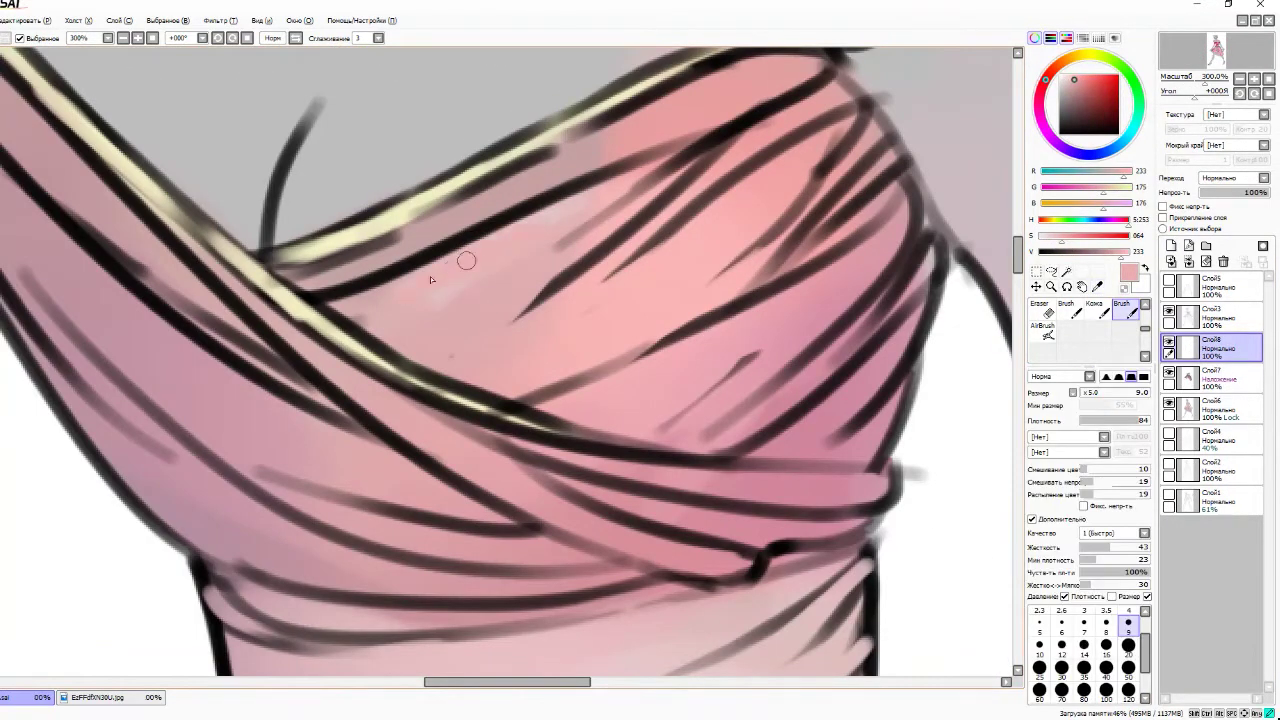
pyautogui.keyDown('alt'); pyautogui.click(781, 231); pyautogui.keyUp('alt')
pyautogui.moveTo(550, 215)
pyautogui.mouseDown()
pyautogui.moveTo(420, 280)
pyautogui.moveTo(455, 310)
pyautogui.mouseUp()
# - Move the new layer above the line art layer Слой3 and paint light pink strokes along the bodice folds
pyautogui.moveTo(1210, 348); pyautogui.dragTo(1210, 317)
pyautogui.moveTo(620, 175); pyautogui.dragTo(420, 270)
pyautogui.moveTo(740, 140)
pyautogui.mouseDown()
pyautogui.moveTo(575, 320)
pyautogui.moveTo(740, 330)
pyautogui.mouseUp()
pyautogui.moveTo(700, 110); pyautogui.dragTo(510, 190)
pyautogui.scroll(-6, 620, 300)
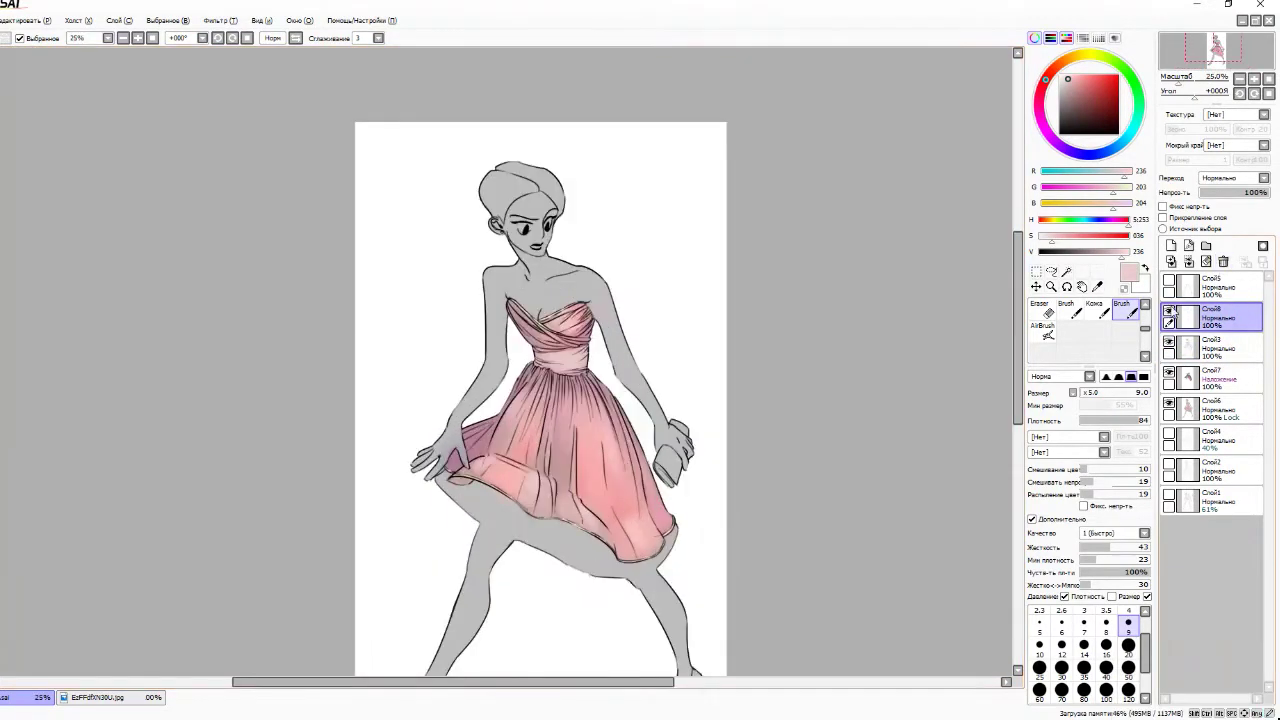
# - Paint pale pink and near-white highlights on the bodice drapery with a size 9 brush
pyautogui.scroll(5, 298, 340)
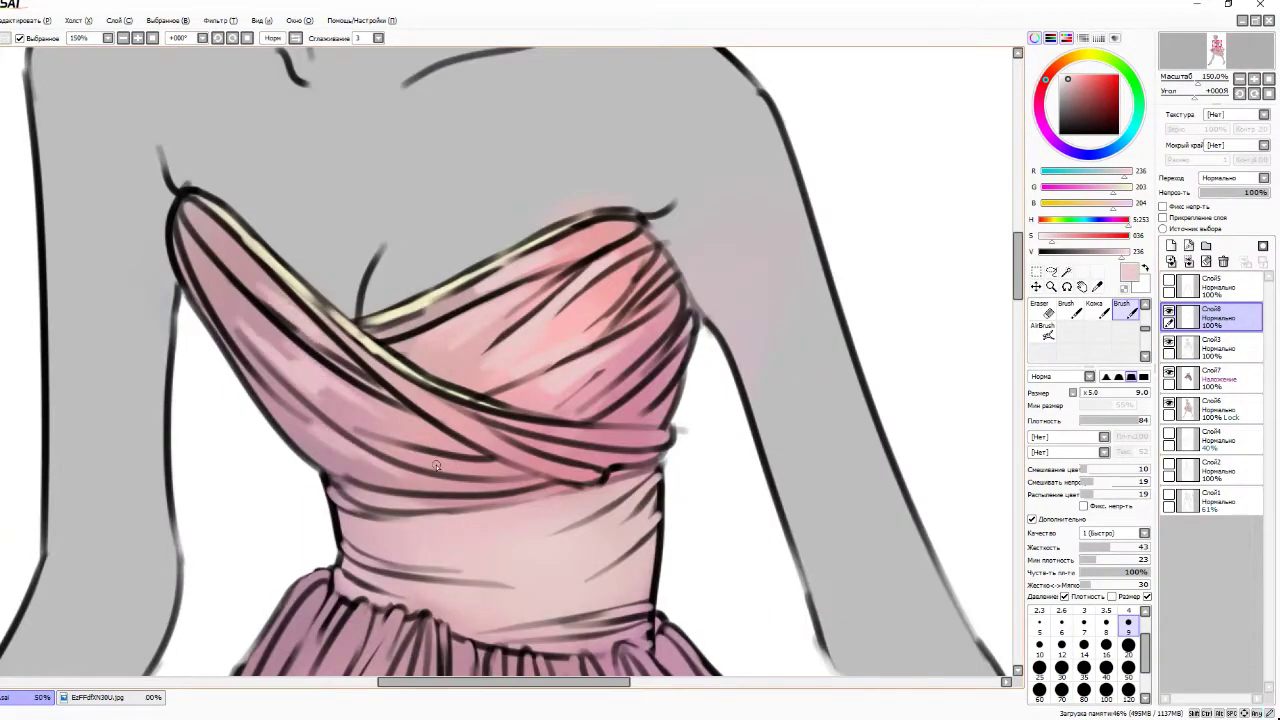
pyautogui.scroll(-5, 436, 470)
pyautogui.scroll(6, 604, 319)
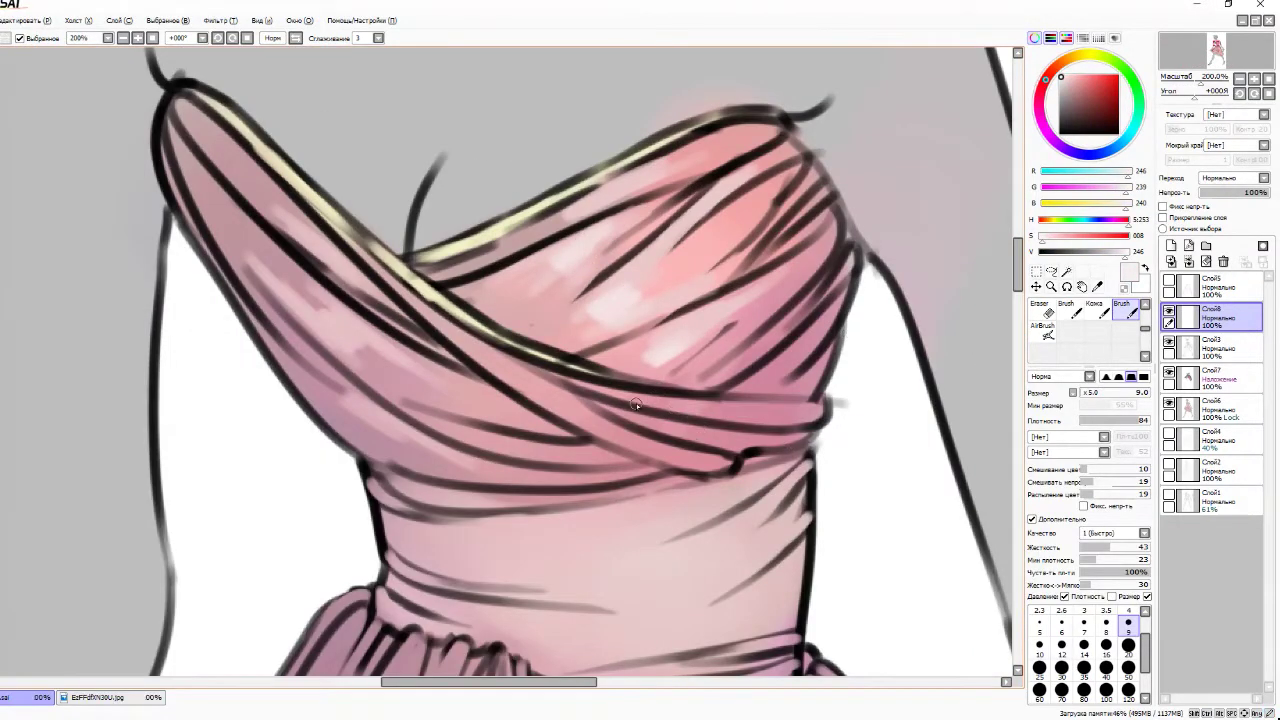
pyautogui.scroll(-5, 842, 397)
pyautogui.scroll(4, 400, 249)
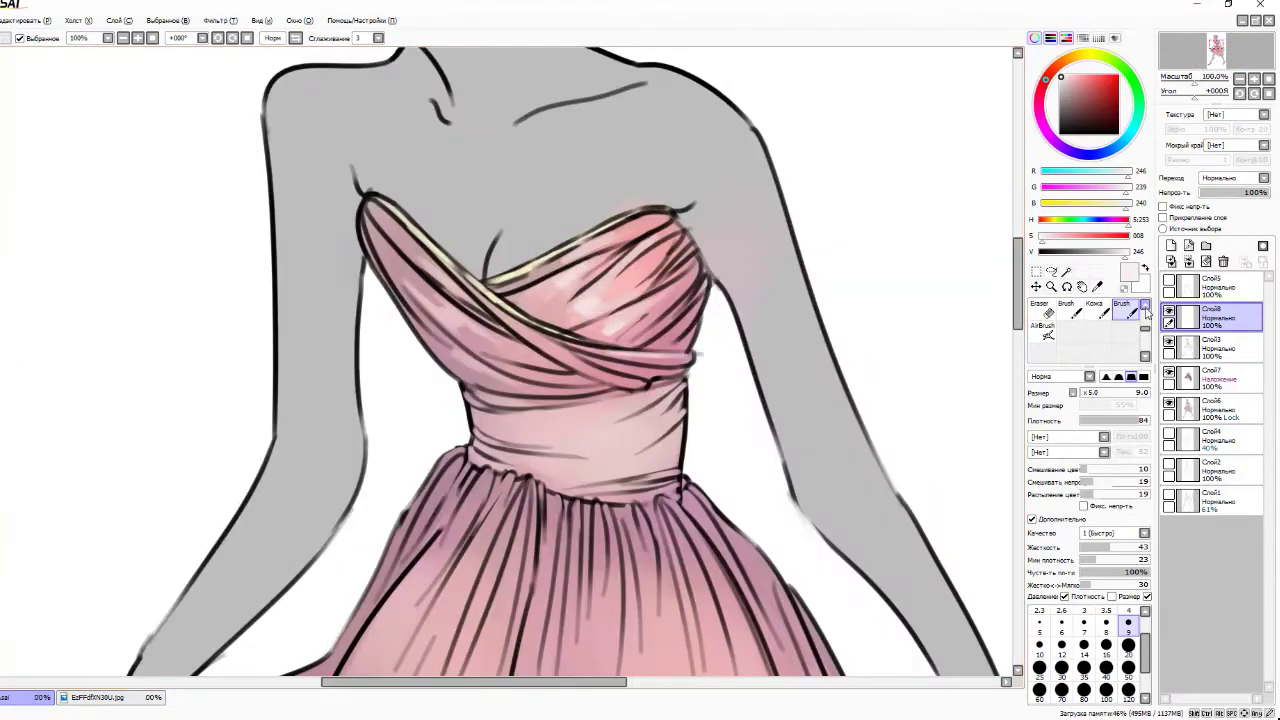
# - Soften the bodice highlights with the Blur brush
pyautogui.press('b')
pyautogui.moveTo(560, 325); pyautogui.dragTo(640, 345)
pyautogui.scroll(-3, 430, 308)
pyautogui.scroll(2, 370, 304)
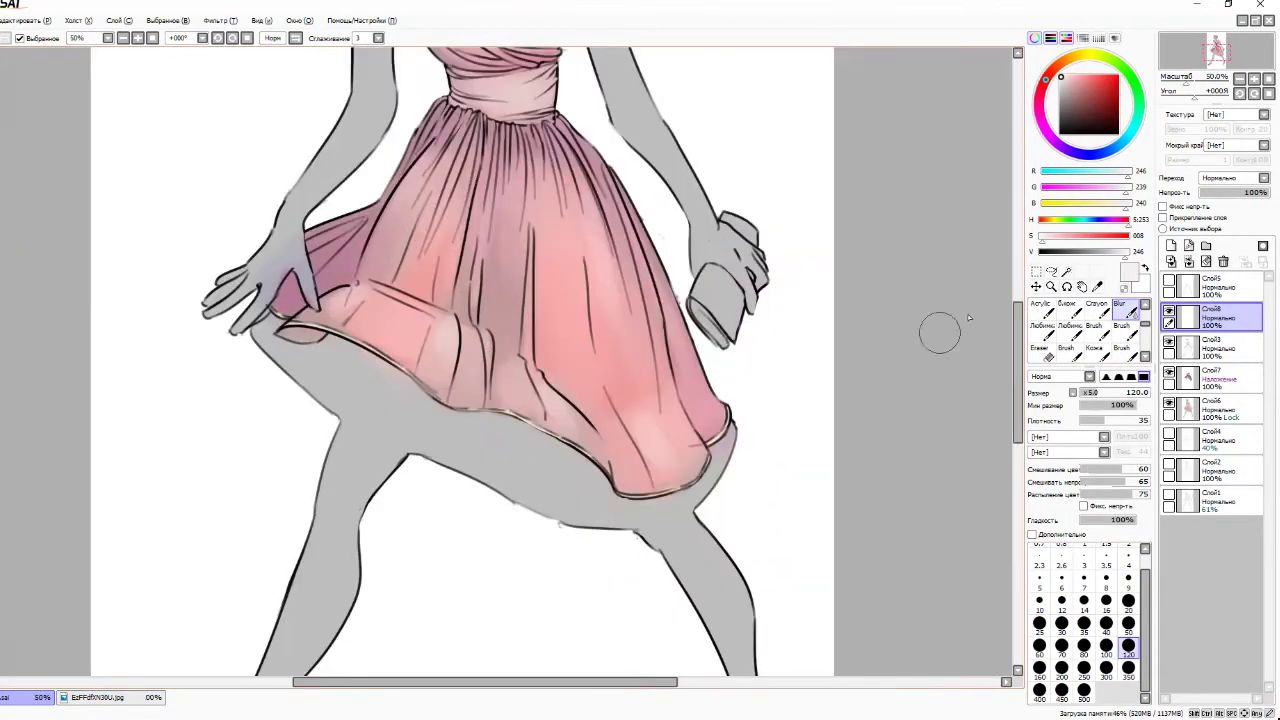
# - Paint near-white highlights along the lower skirt folds above the hem with a size 50 brush
pyautogui.press('n')
pyautogui.moveTo(370, 304)
pyautogui.mouseDown()
pyautogui.moveTo(433, 322)
pyautogui.moveTo(578, 431)
pyautogui.moveTo(690, 440)
pyautogui.mouseUp()
pyautogui.scroll(-2, 690, 440)
pyautogui.scroll(2, 660, 470)
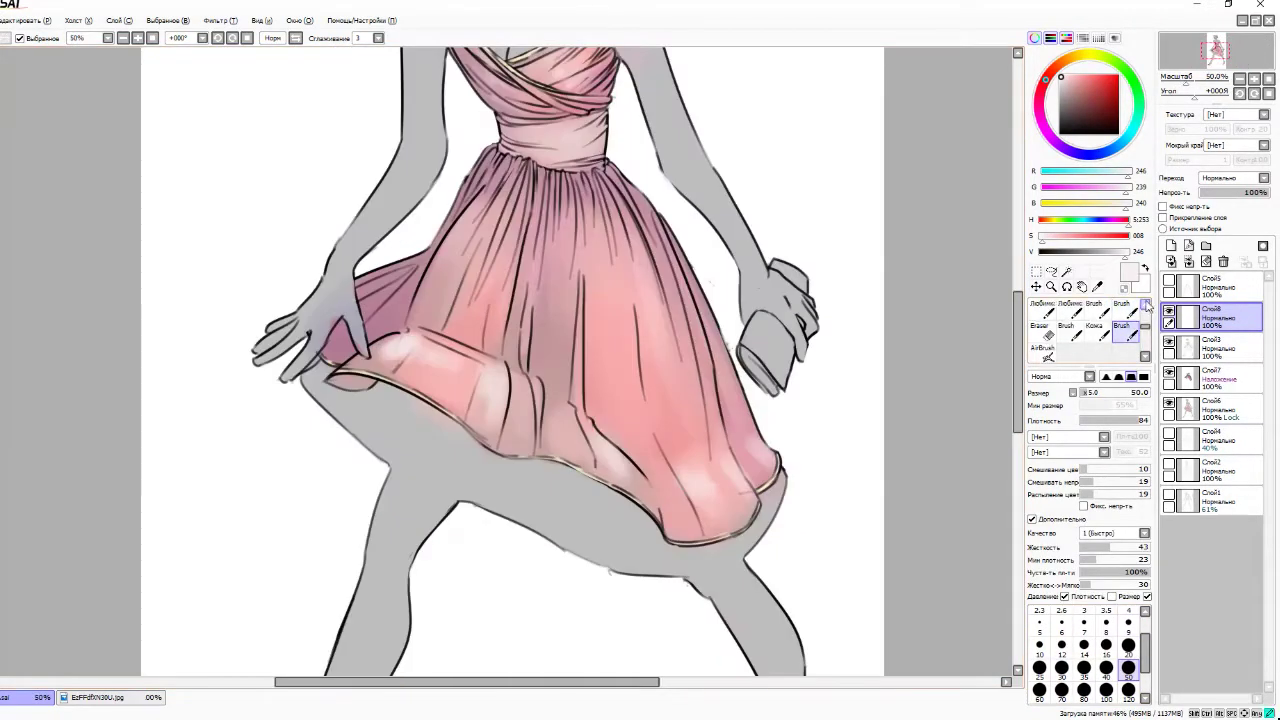
# - Soften the skirt highlights with the Blur brush
pyautogui.press('b')
pyautogui.scroll(-3, 574, 560)
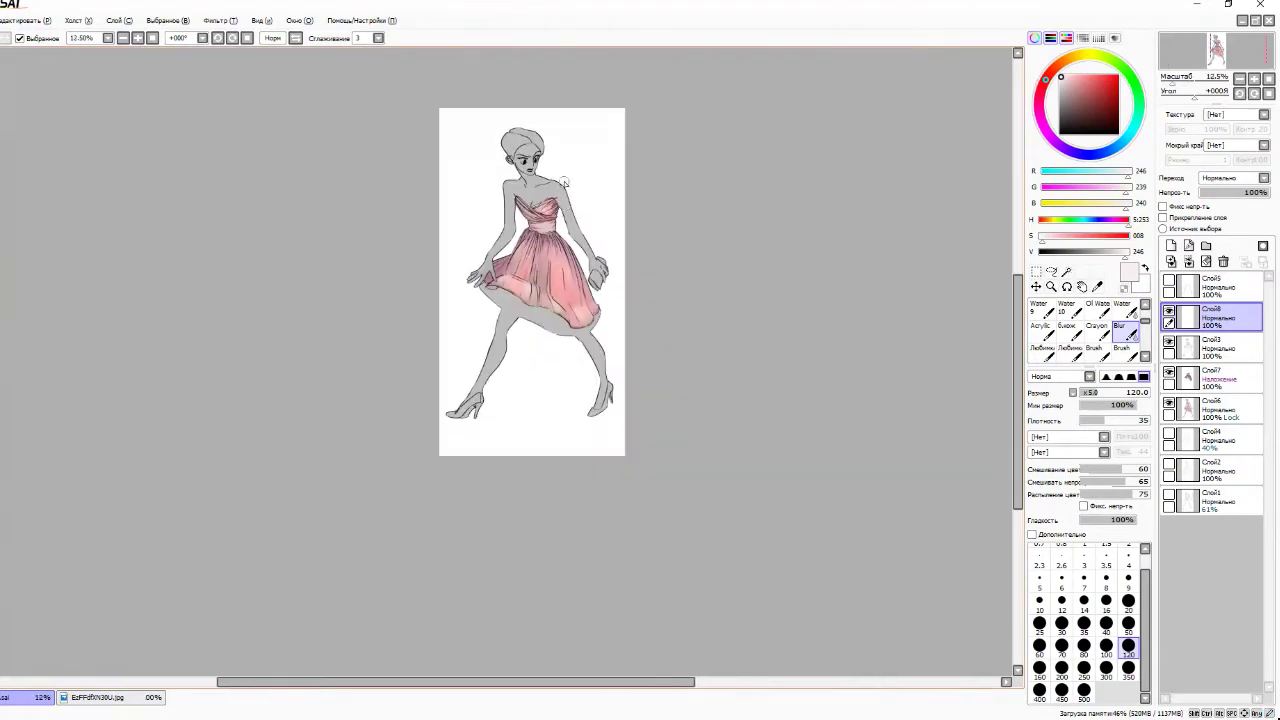
pyautogui.scroll(4, 536, 289)
# - Add a layer in Умножение (Multiply) mode and try shading the skirt with a dark rose AirBrush at size 500
pyautogui.click(1171, 245)
pyautogui.click(1232, 177)
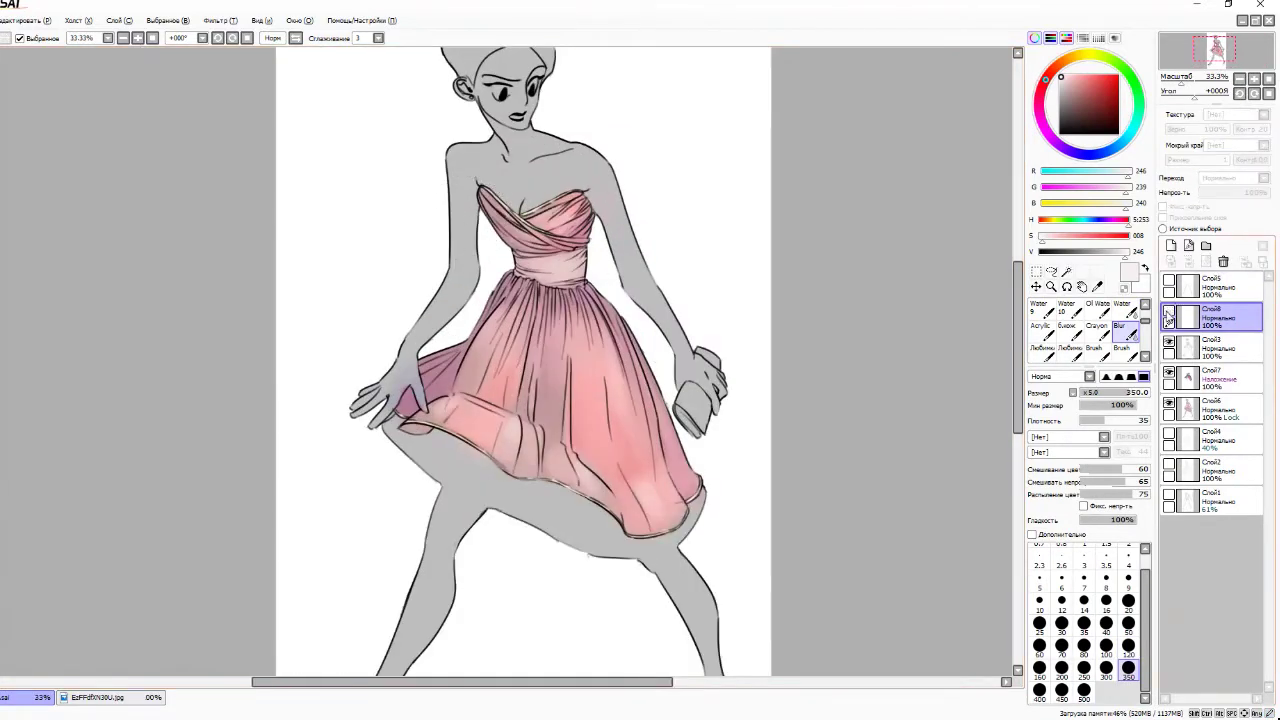
pyautogui.click(1197, 215)
pyautogui.press('x')
pyautogui.press('v')
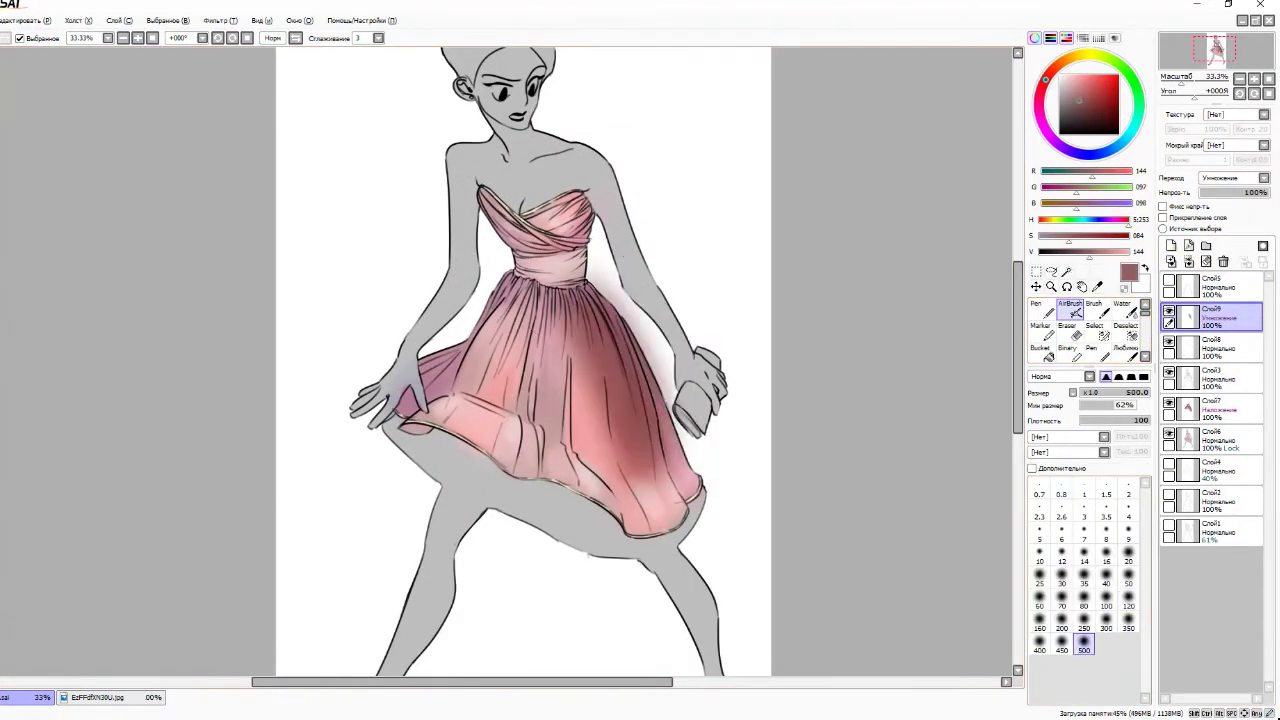
# - Shade the bodice, waist and outer skirt edge blue-grey on the Multiply layer with the AirBrush at size 350
pyautogui.click(1097, 153)
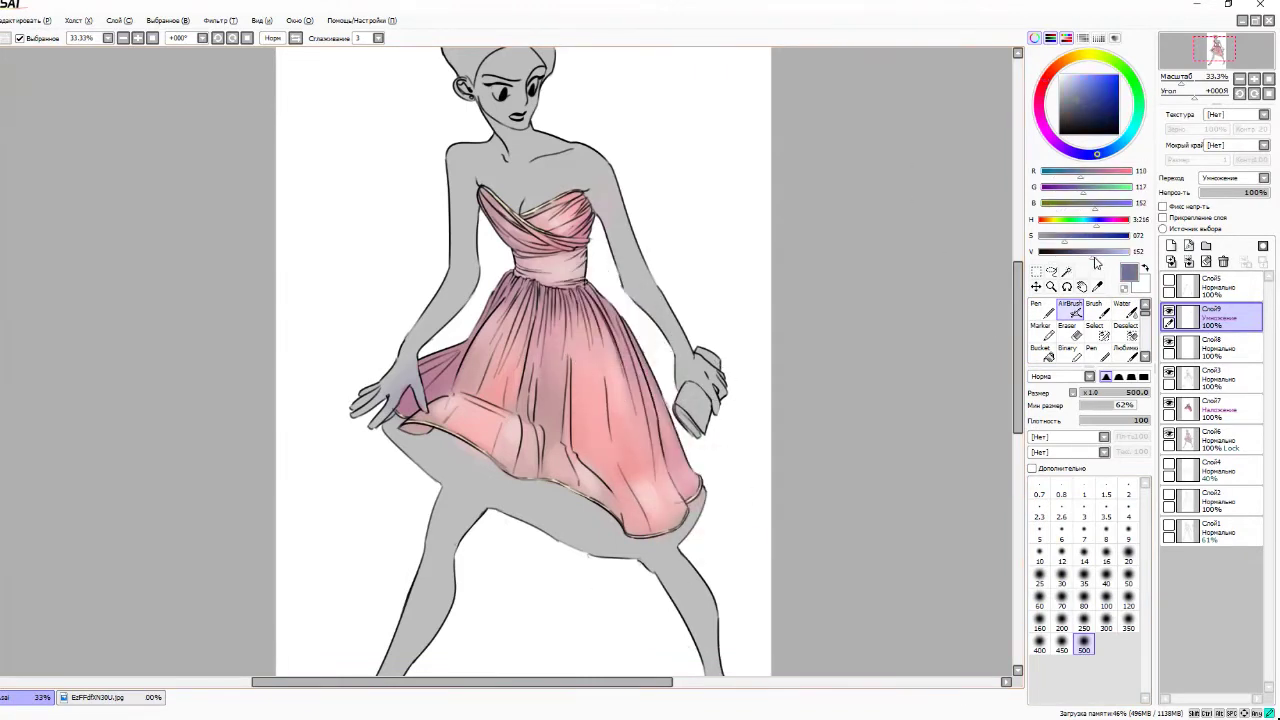
pyautogui.click(1128, 627)
pyautogui.click(1215, 438)
pyautogui.click(118, 20)
pyautogui.press('Escape')
pyautogui.click(1215, 317)
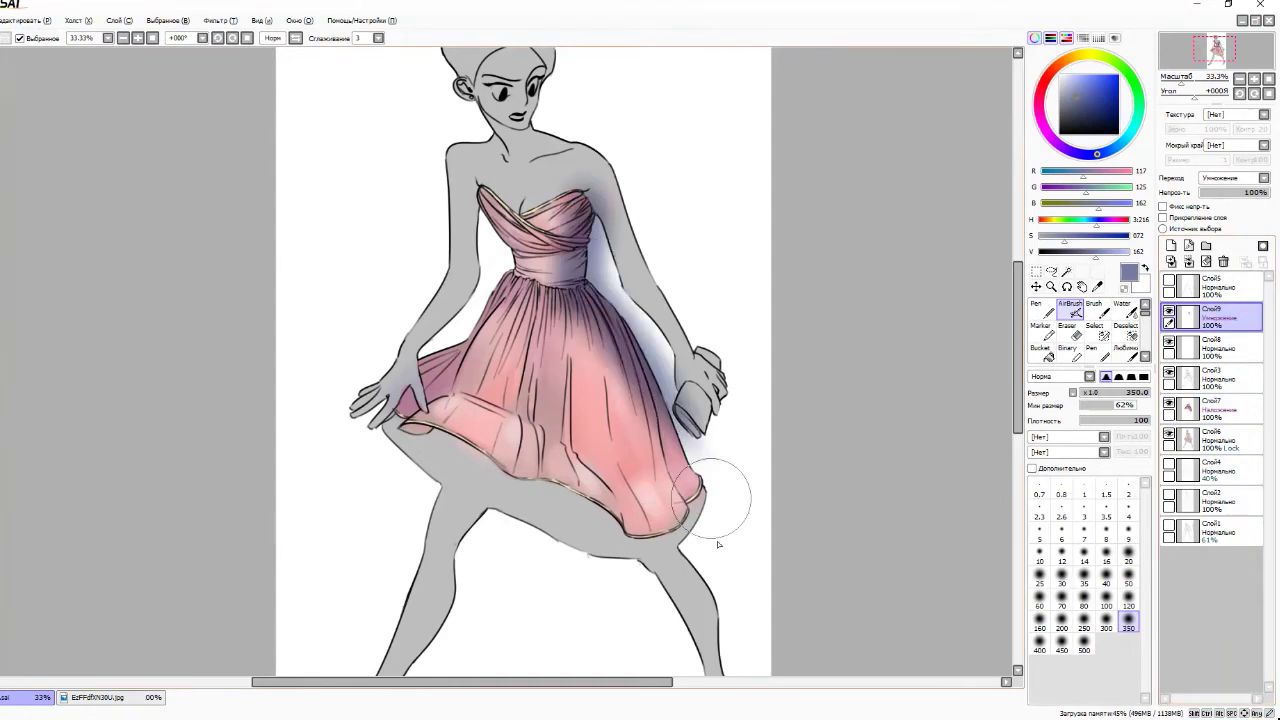
# - Airbrush softer shadows along the skirt's outer edges and waist in a lighter blue-grey (RGB 155, 161, 190) at size 250
pyautogui.scroll(-2, 611, 172)
pyautogui.scroll(2, 611, 172)
pyautogui.press('[')
pyautogui.press('[')
pyautogui.press('[')
pyautogui.press('[')
pyautogui.press('[')
pyautogui.click(1070, 90)
pyautogui.moveTo(645, 405)
pyautogui.mouseDown()
pyautogui.moveTo(563, 313)
pyautogui.moveTo(712, 548)
pyautogui.mouseUp()
pyautogui.moveTo(490, 290); pyautogui.dragTo(455, 355)
pyautogui.moveTo(500, 265); pyautogui.dragTo(490, 325)
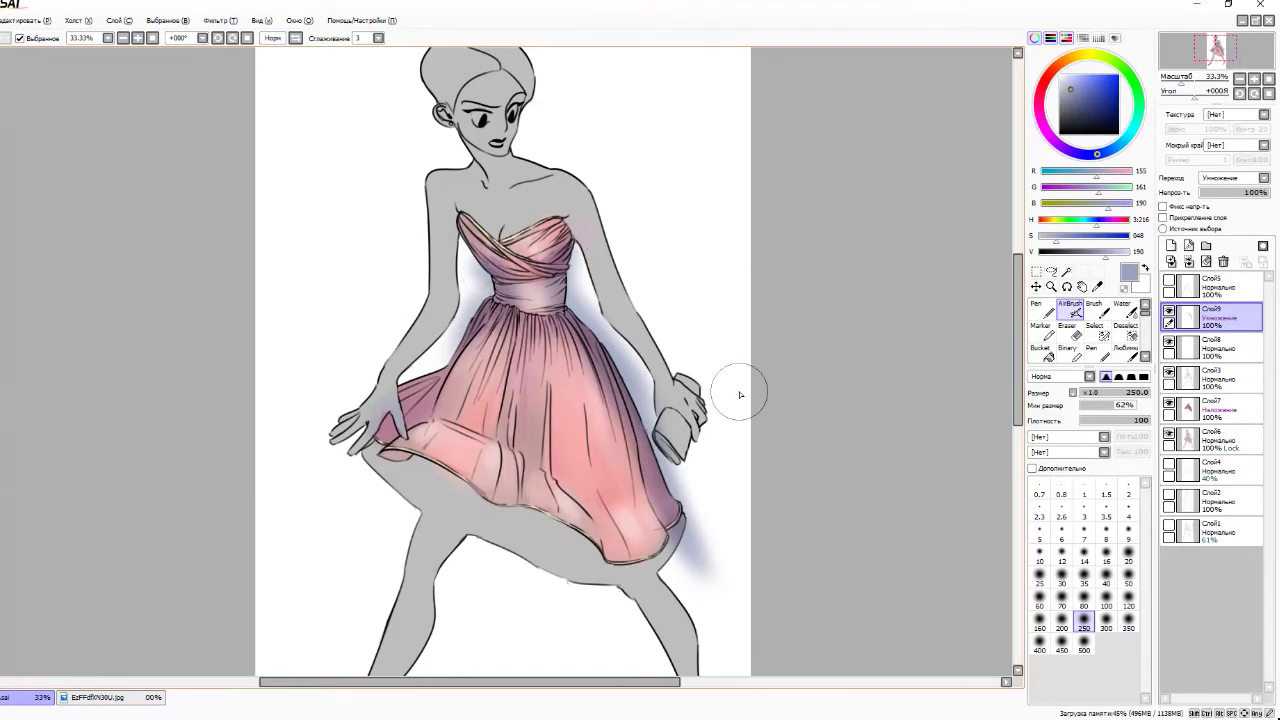
# - Select the area outside the figure with the Magic Wand, delete the blue-grey shading that spilled there, and deselect
pyautogui.click(1066, 271)
pyautogui.click(720, 250)
pyautogui.press('Delete')
pyautogui.press('Home')
pyautogui.hotkey('ctrl', 'd')
pyautogui.scroll(-1, 693, 298)
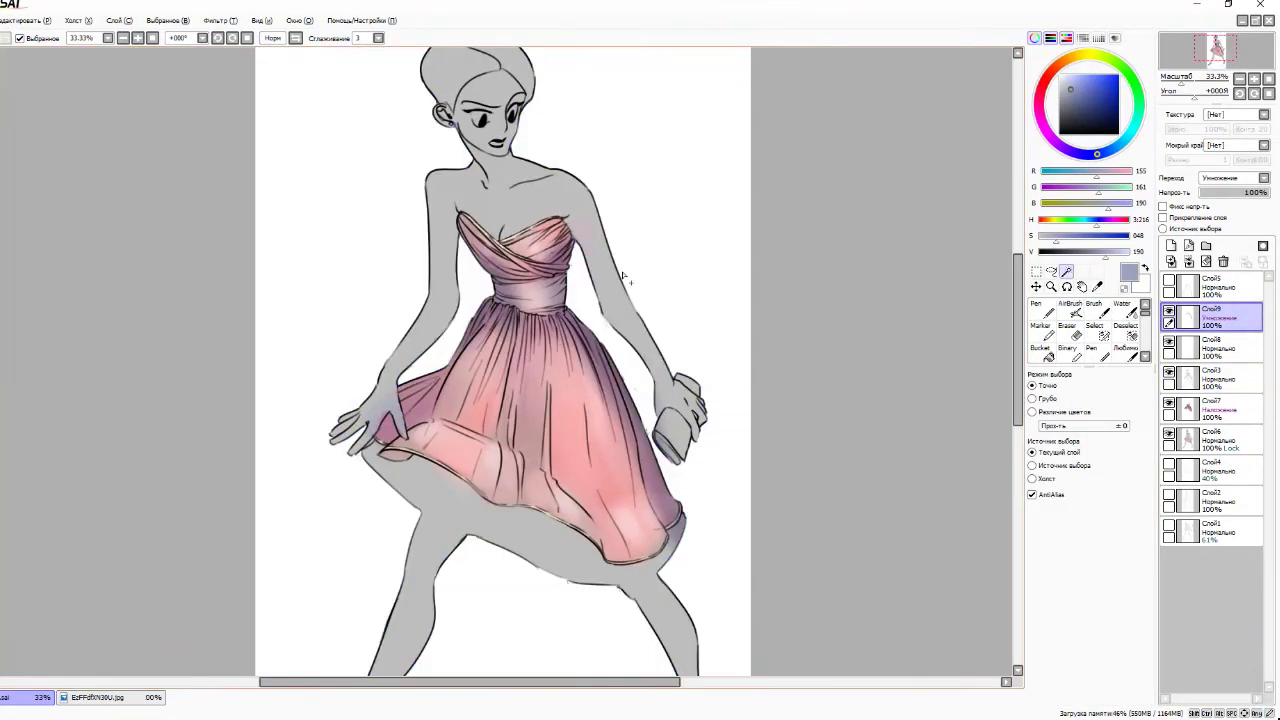
# - Soften the blue-grey dress shadows with the Blur brush at size 300
pyautogui.scroll(1, 693, 298)
pyautogui.scroll(-2, 1100, 330)
pyautogui.click(1122, 330)
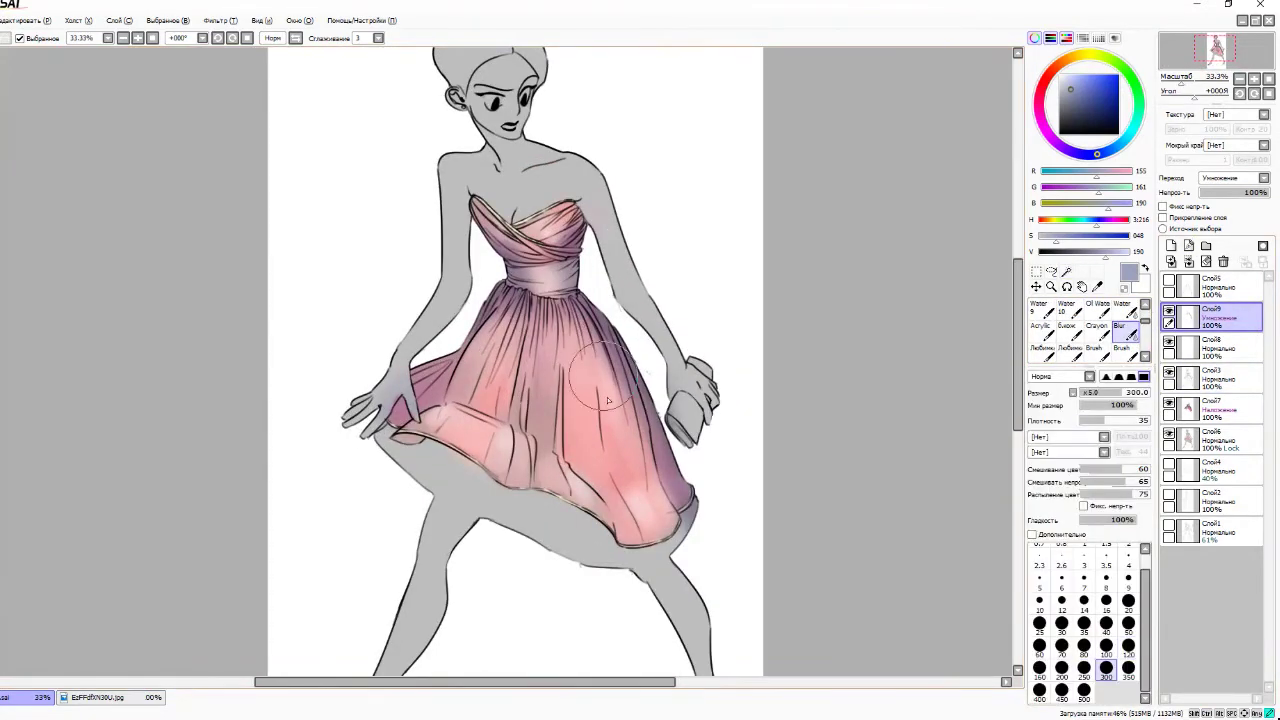
pyautogui.scroll(-2, 705, 200)
pyautogui.scroll(5, 653, 214)
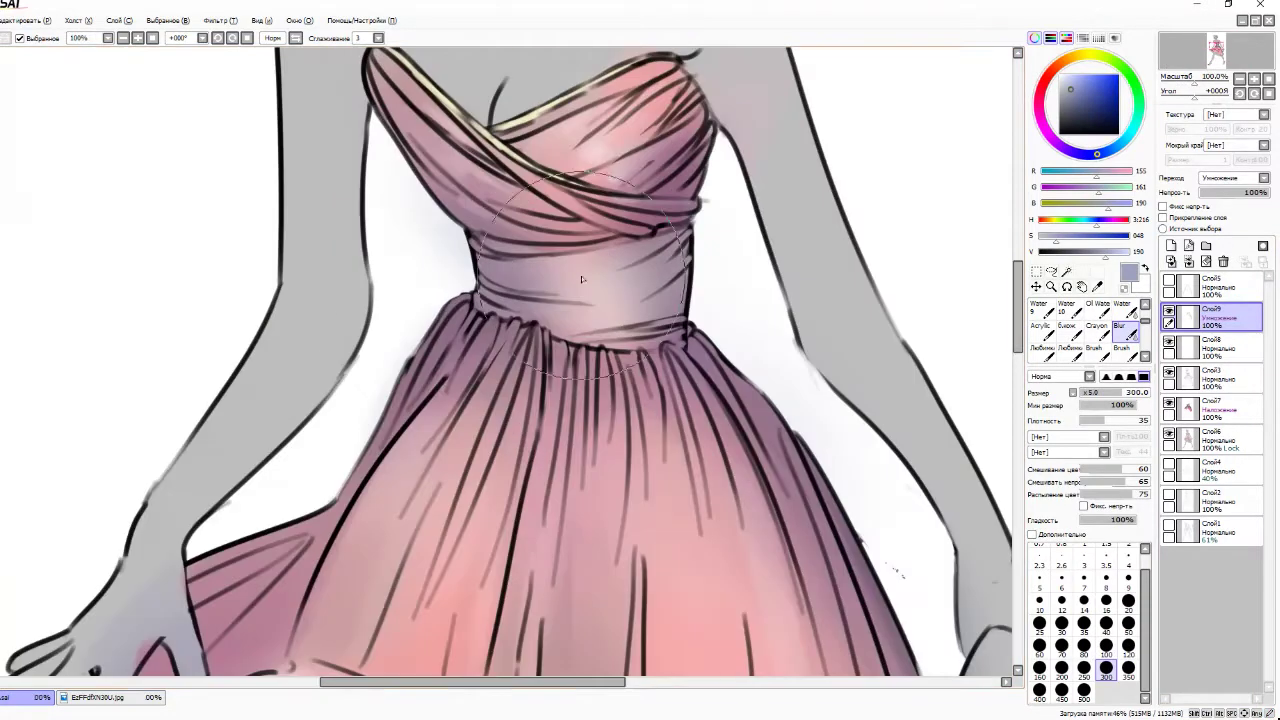
# - Lighten the waistband shading with the transparent Brush at size 50, and refine the dress folds at size 9
pyautogui.press('b')
pyautogui.moveTo(651, 280); pyautogui.dragTo(607, 271)
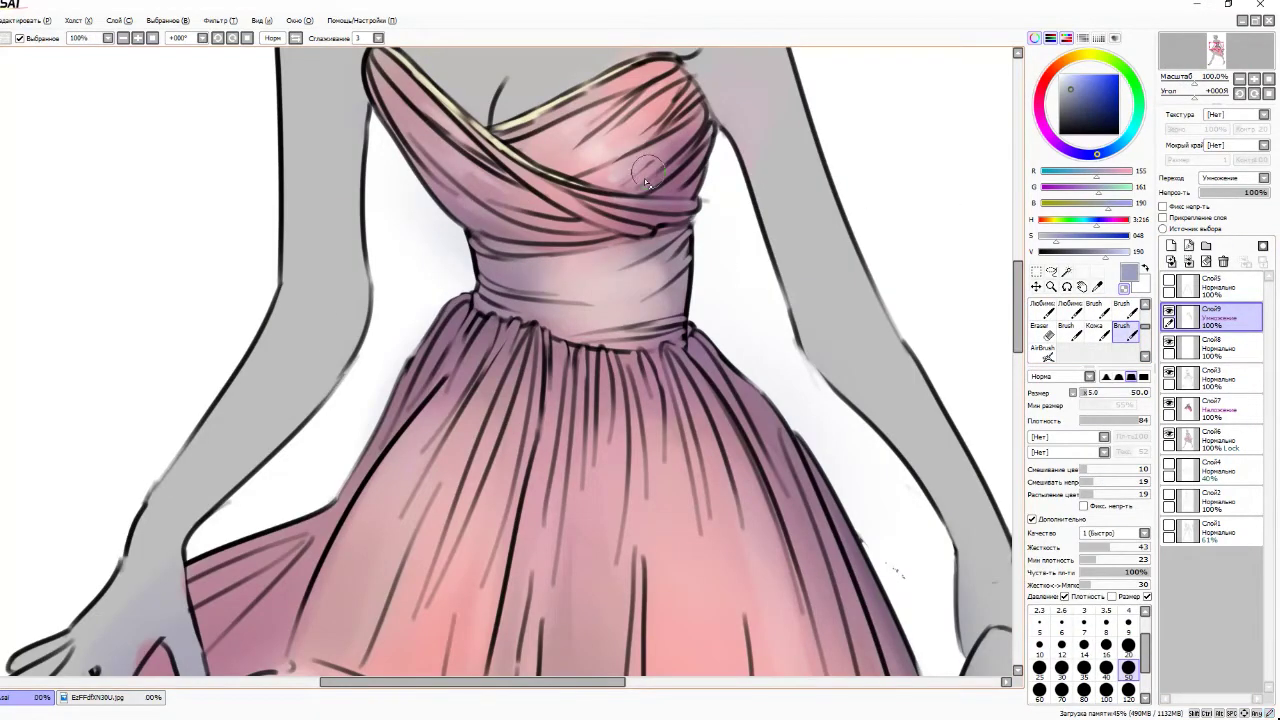
pyautogui.scroll(-3, 886, 311)
pyautogui.scroll(4, 457, 205)
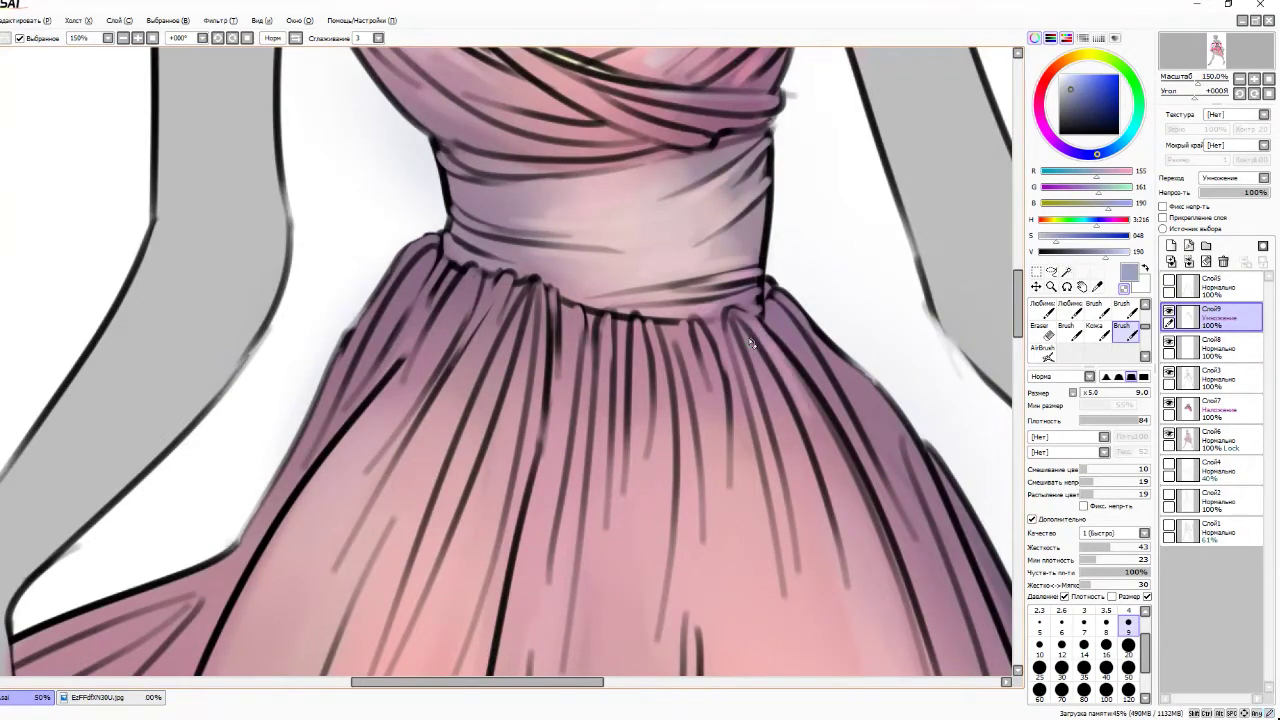
pyautogui.scroll(-5, 521, 342)
pyautogui.scroll(-2, 612, 315)
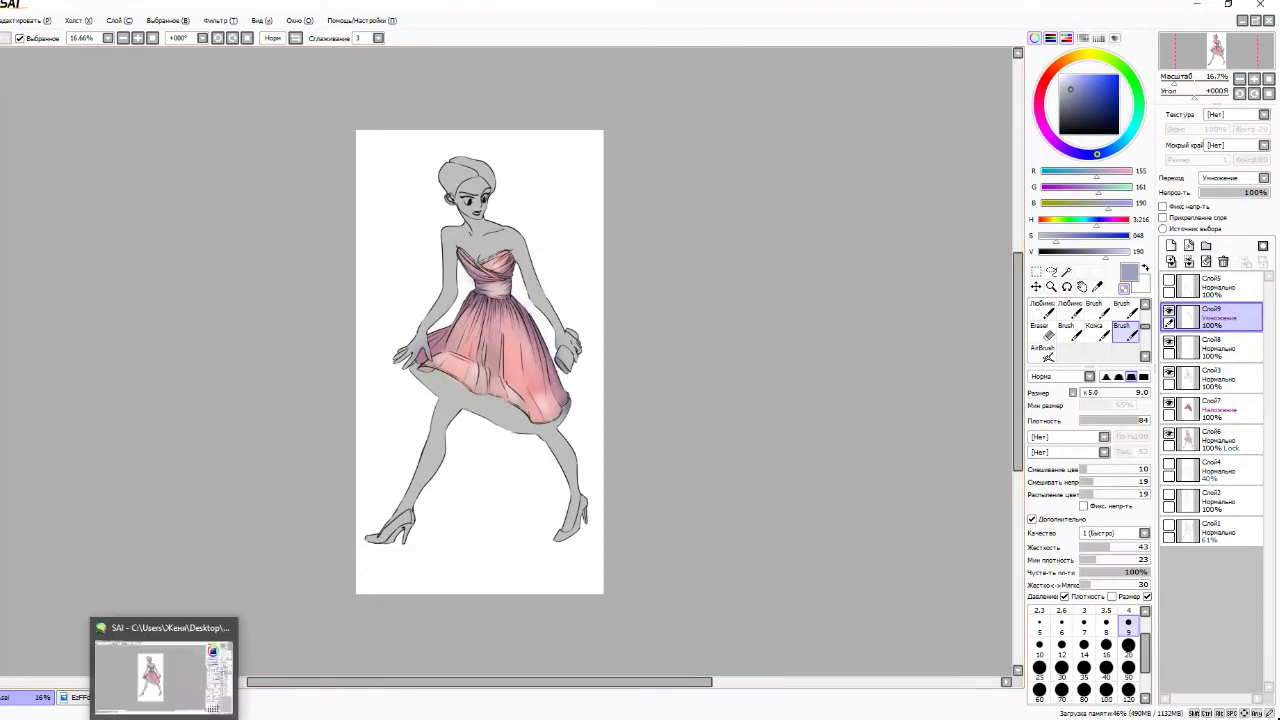
# - Add a layer above Слой6, and paint the arms and upper body on Слой6 in pale beige (RGB 236, 211, 203)
pyautogui.scroll(3, 467, 229)
pyautogui.click(1215, 440)
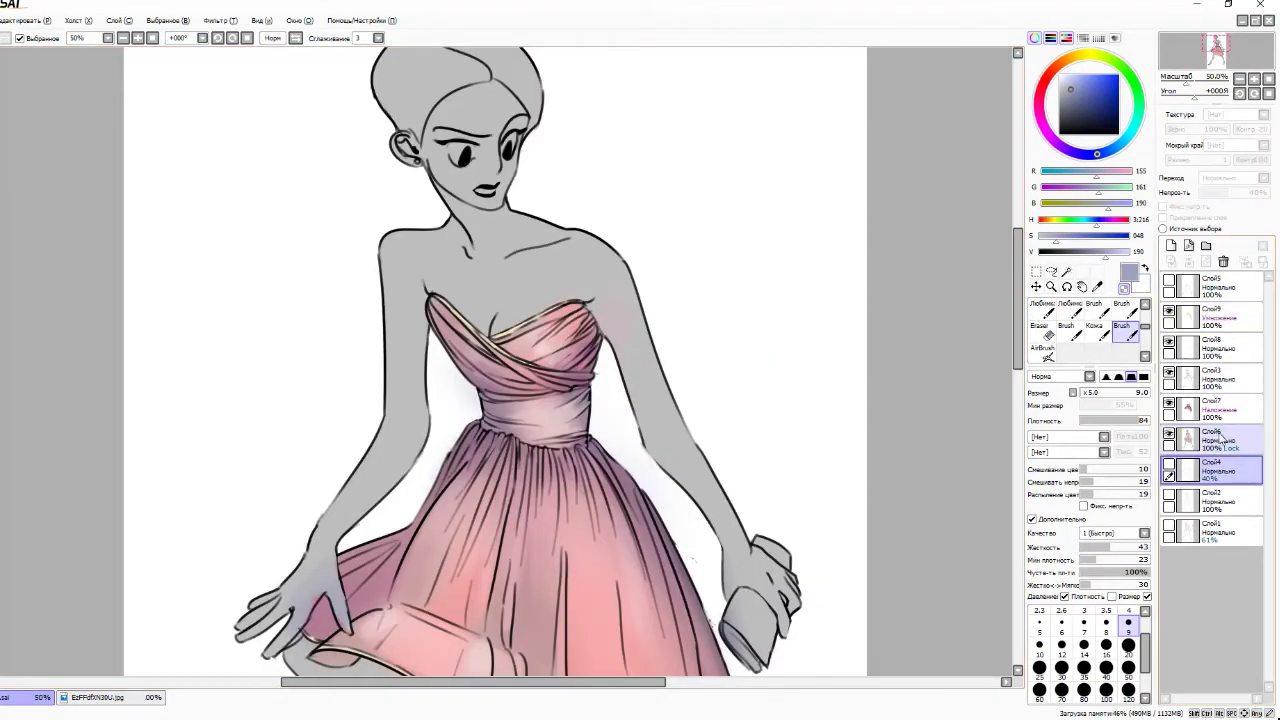
pyautogui.click(1171, 245)
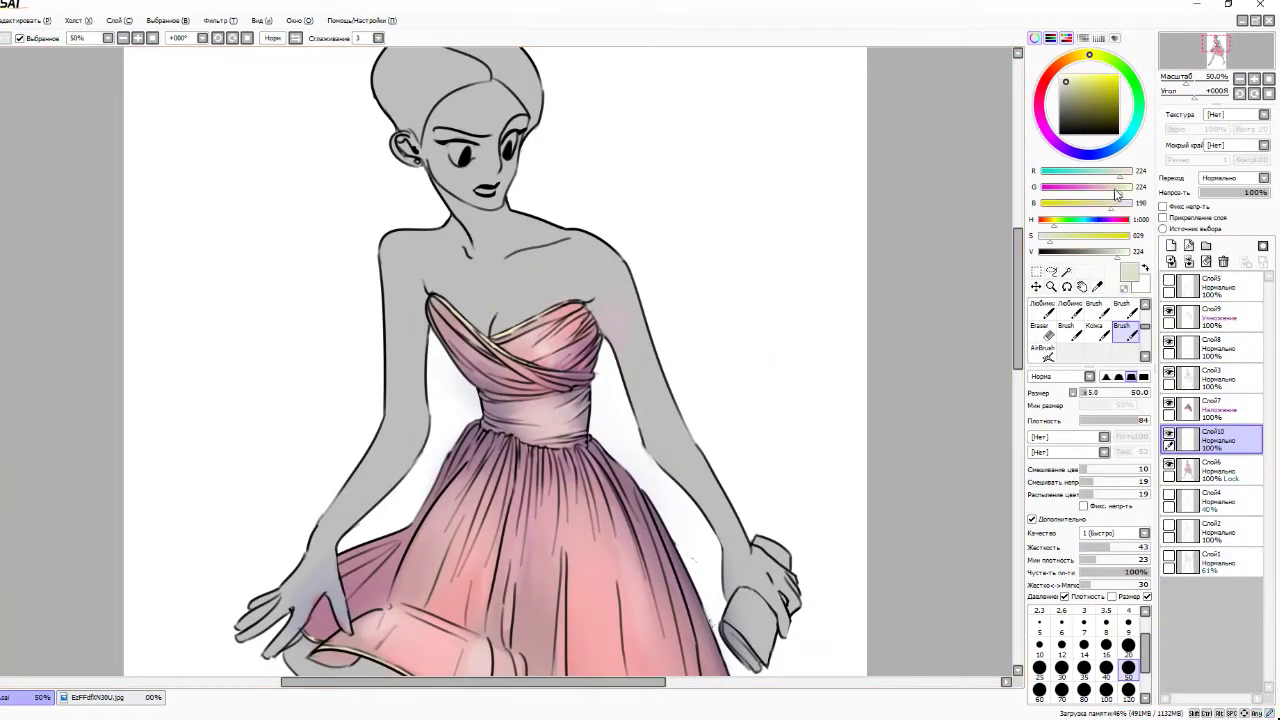
pyautogui.moveTo(1086, 219); pyautogui.dragTo(1050, 243)
pyautogui.click(1215, 470)
pyautogui.moveTo(510, 315)
pyautogui.mouseDown()
pyautogui.moveTo(571, 265)
pyautogui.moveTo(700, 500)
pyautogui.moveTo(785, 600)
pyautogui.mouseUp()
pyautogui.moveTo(330, 520)
pyautogui.mouseDown()
pyautogui.moveTo(410, 380)
pyautogui.moveTo(400, 250)
pyautogui.moveTo(447, 217)
pyautogui.moveTo(480, 300)
pyautogui.moveTo(615, 255)
pyautogui.moveTo(580, 330)
pyautogui.mouseUp()
# - Colour the wrist and hand holding the skirt in the same beige with the Brush at size 20
pyautogui.press(']')
pyautogui.press(']')
pyautogui.press(']')
pyautogui.press(']')
pyautogui.press(']')
pyautogui.press('[')
pyautogui.press('[')
pyautogui.press('[')
pyautogui.press('[')
pyautogui.press('[')
pyautogui.press('[')
pyautogui.press('[')
pyautogui.press('[')
pyautogui.press('[')
pyautogui.press('[')
pyautogui.scroll(-3, 466, 237)
pyautogui.scroll(1, 486, 243)
pyautogui.moveTo(560, 215)
pyautogui.mouseDown()
pyautogui.moveTo(565, 306)
pyautogui.moveTo(543, 375)
pyautogui.mouseUp()
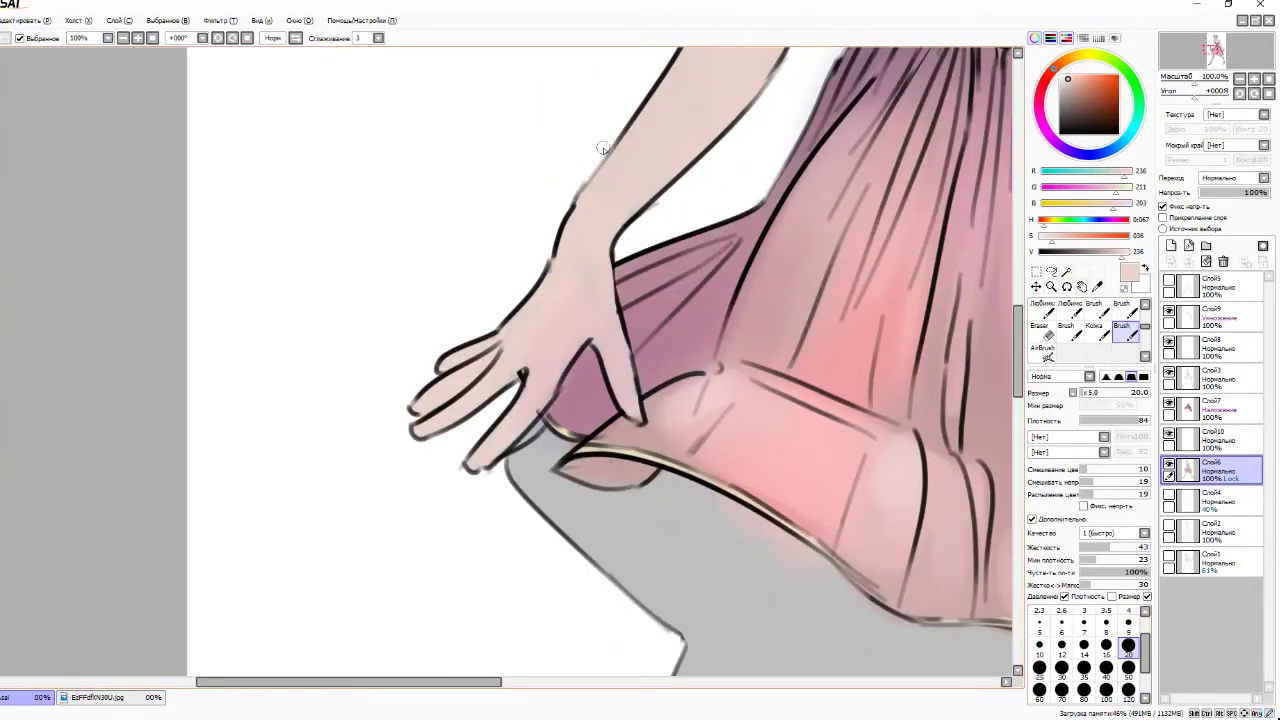
# - Fill the hair up to the hairline in near-black (RGB 24, 23, 22) with the Brush at size 20
pyautogui.scroll(-5, 603, 147)
pyautogui.scroll(-1, 776, 69)
pyautogui.scroll(2, 500, 456)
pyautogui.scroll(-2, 543, 123)
pyautogui.scroll(4, 543, 123)
pyautogui.click(1047, 241)
pyautogui.click(1045, 251)
pyautogui.click(1128, 690)
pyautogui.moveTo(415, 190)
pyautogui.mouseDown()
pyautogui.moveTo(429, 177)
pyautogui.moveTo(657, 206)
pyautogui.moveTo(630, 285)
pyautogui.mouseUp()
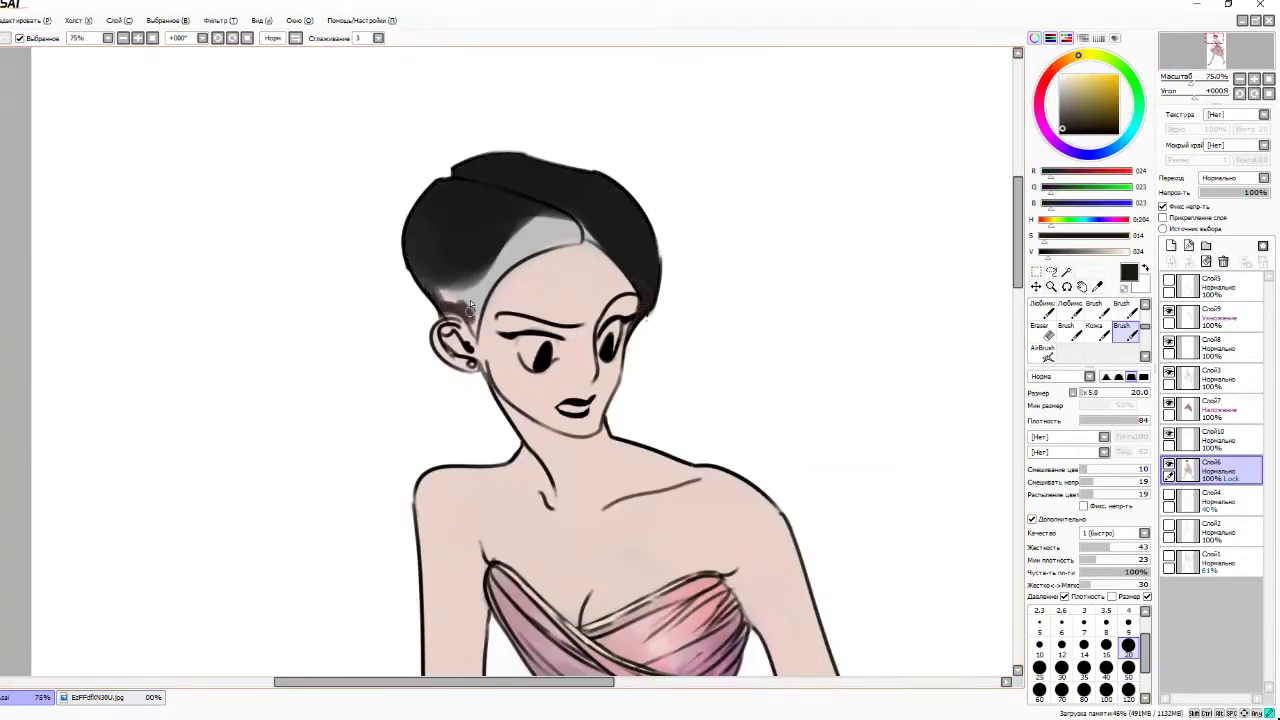
pyautogui.moveTo(476, 303)
pyautogui.mouseDown()
pyautogui.moveTo(590, 240)
pyautogui.moveTo(499, 235)
pyautogui.mouseUp()
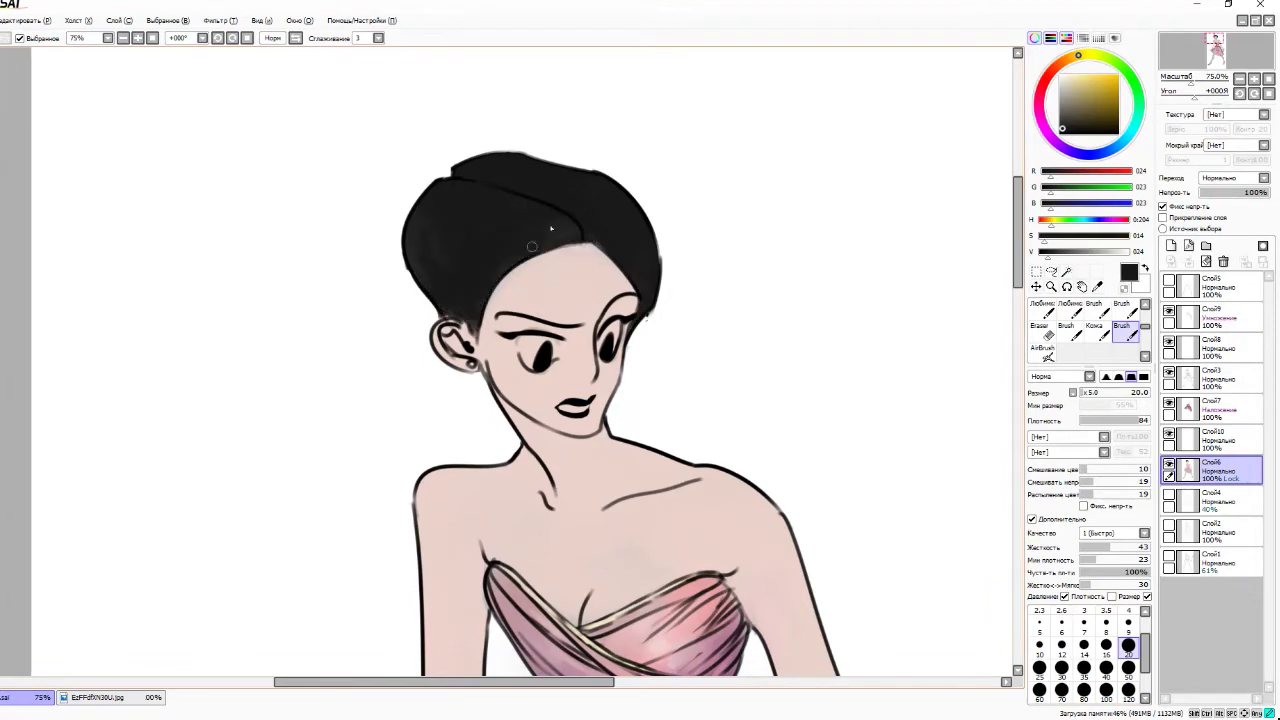
# - Set the line-art layer Слой3 to Умножение (Multiply) mode
pyautogui.scroll(3, 506, 261)
pyautogui.click(1215, 378)
pyautogui.click(1230, 178)
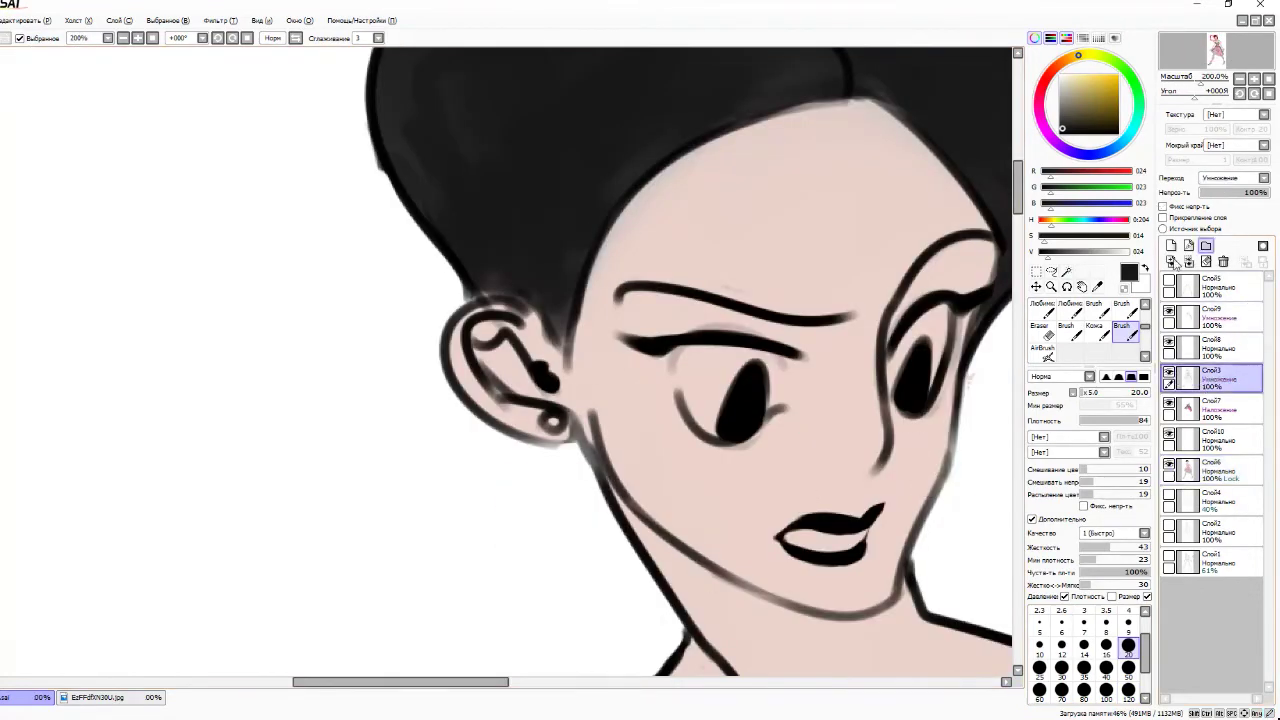
pyautogui.click(1222, 201)
# - Remove the opacity lock from Слой6 and refine the hair's edges in near-black with the Brush at sizes 16 and 7
pyautogui.click(1215, 470)
pyautogui.scroll(-4, 395, 245)
pyautogui.scroll(3, 395, 245)
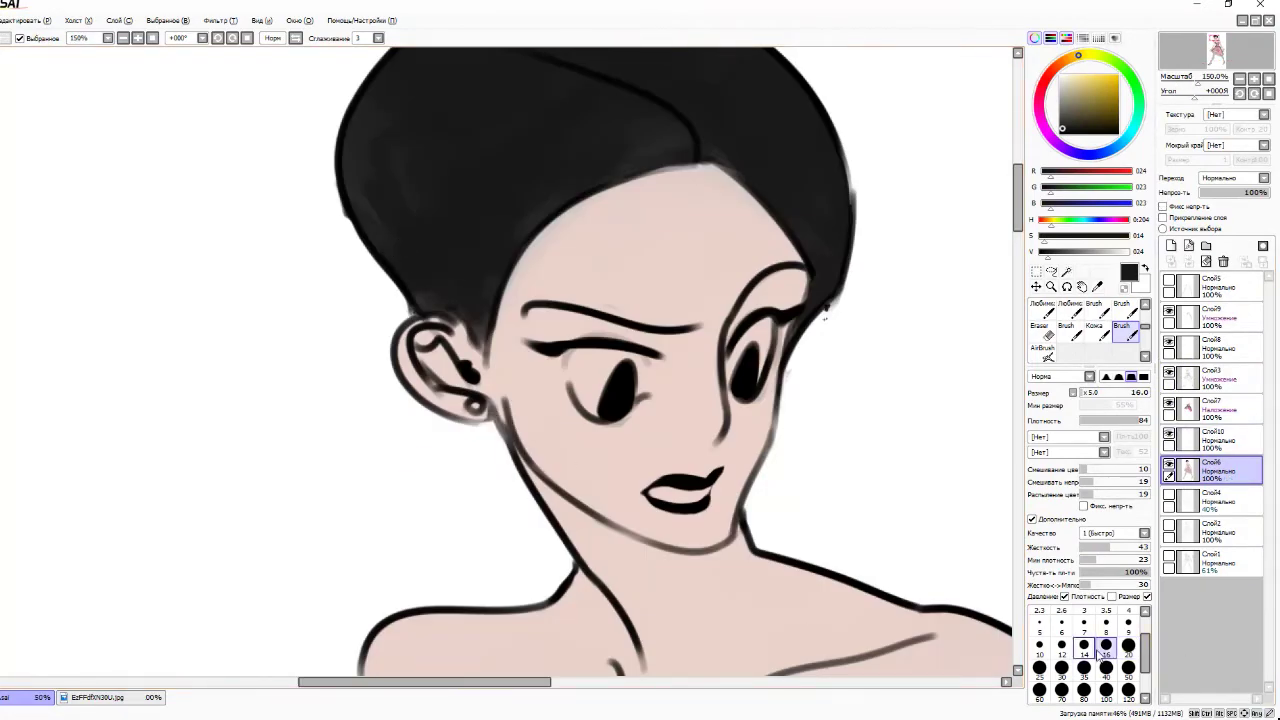
pyautogui.scroll(-3, 568, 496)
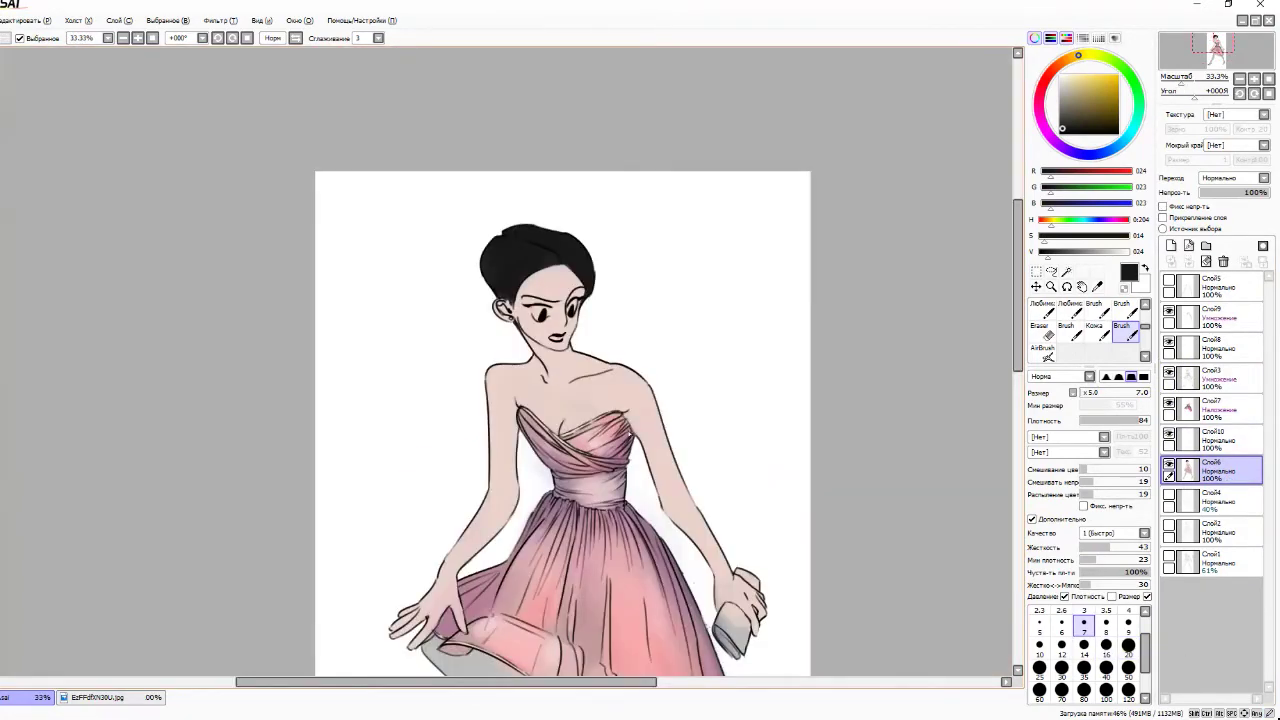
# - Add a layer above the shading layers and brush a faint warm-white glow (RGB 255, 252, 242) around the head
pyautogui.scroll(2, 568, 496)
pyautogui.click(1062, 75)
pyautogui.click(1171, 245)
pyautogui.click(1128, 690)
pyautogui.press('[')
pyautogui.press('[')
pyautogui.press('[')
pyautogui.press('[')
pyautogui.press('[')
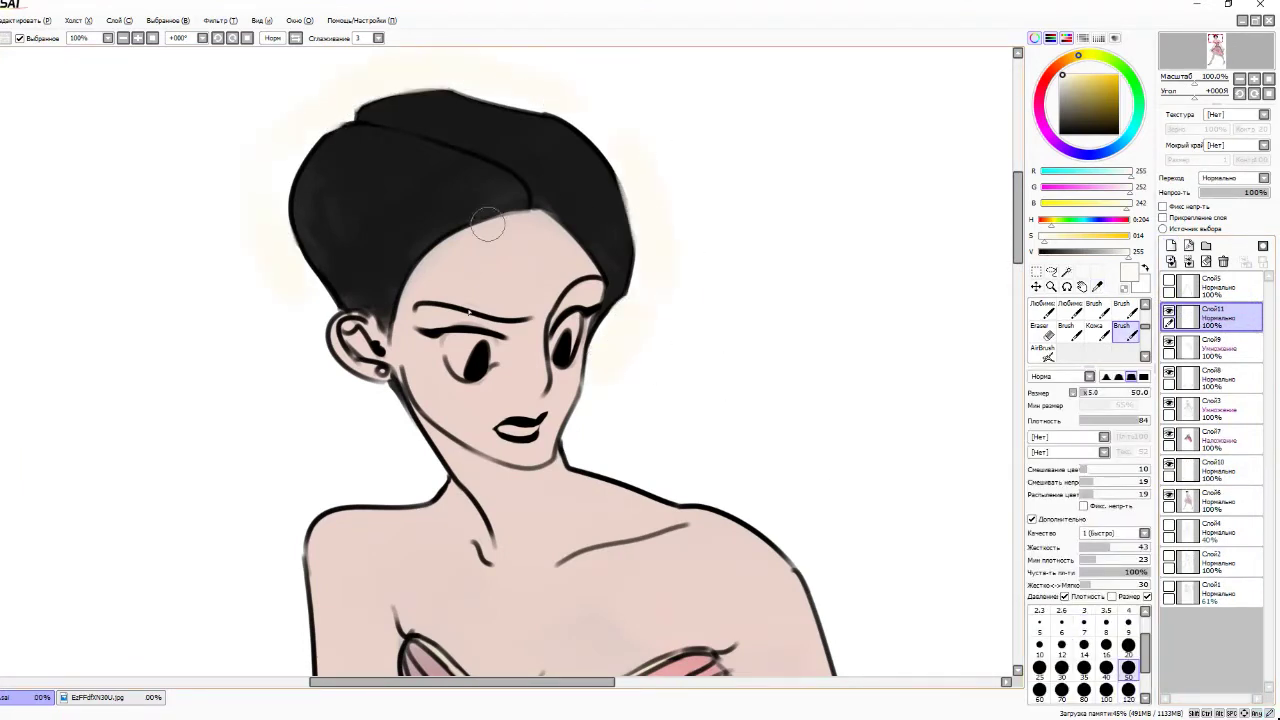
pyautogui.scroll(-3, 587, 376)
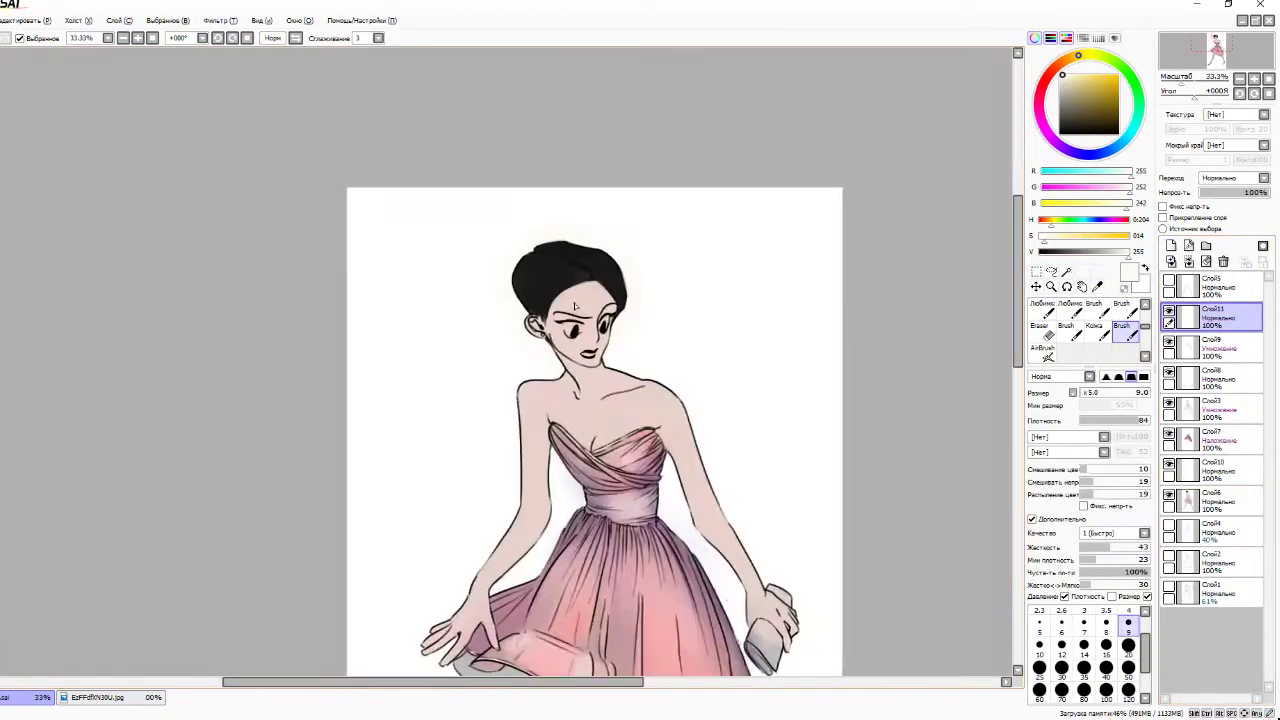
# - Brush light peach (RGB 255, 229, 210) over the face, chest and shoulder on Слой6 at sizes 120 and 50
pyautogui.scroll(3, 587, 376)
pyautogui.click(1122, 330)
pyautogui.moveTo(560, 440)
pyautogui.mouseDown()
pyautogui.moveTo(720, 430)
pyautogui.moveTo(620, 410)
pyautogui.mouseUp()
pyautogui.click(1210, 500)
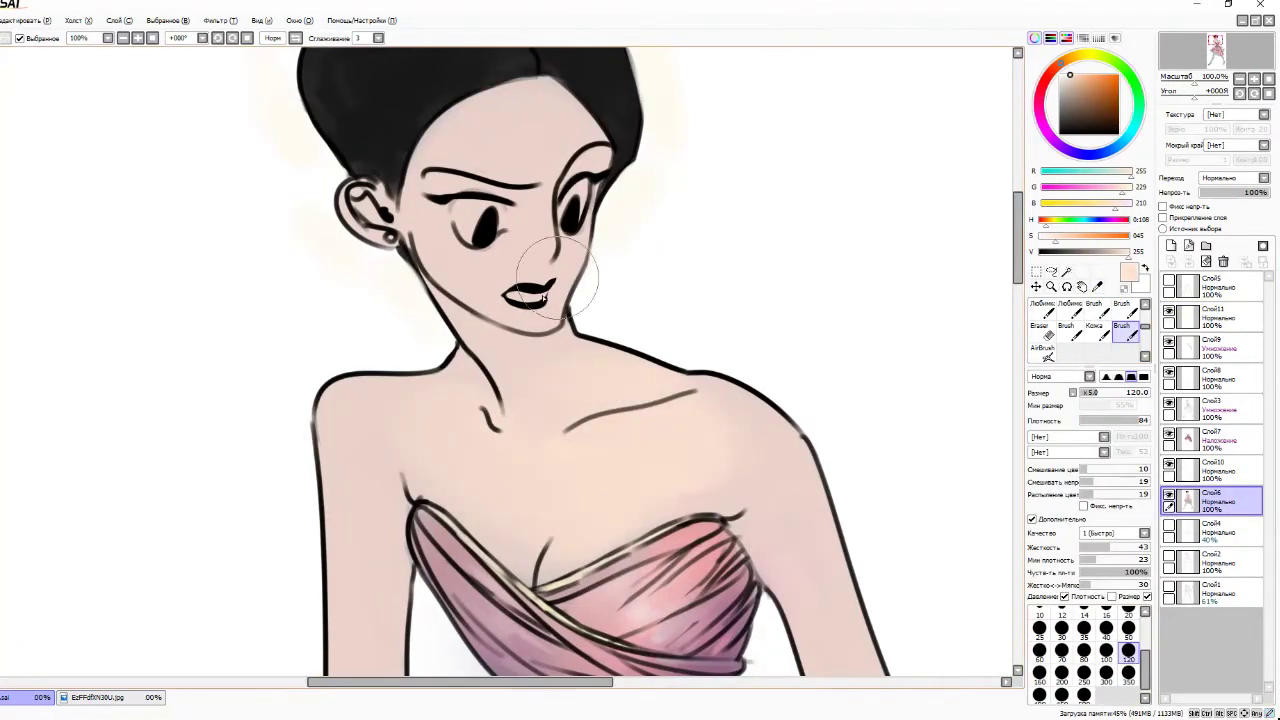
pyautogui.moveTo(575, 290); pyautogui.dragTo(540, 140)
pyautogui.press('[')
pyautogui.press('[')
pyautogui.press('[')
pyautogui.press('[')
pyautogui.press('[')
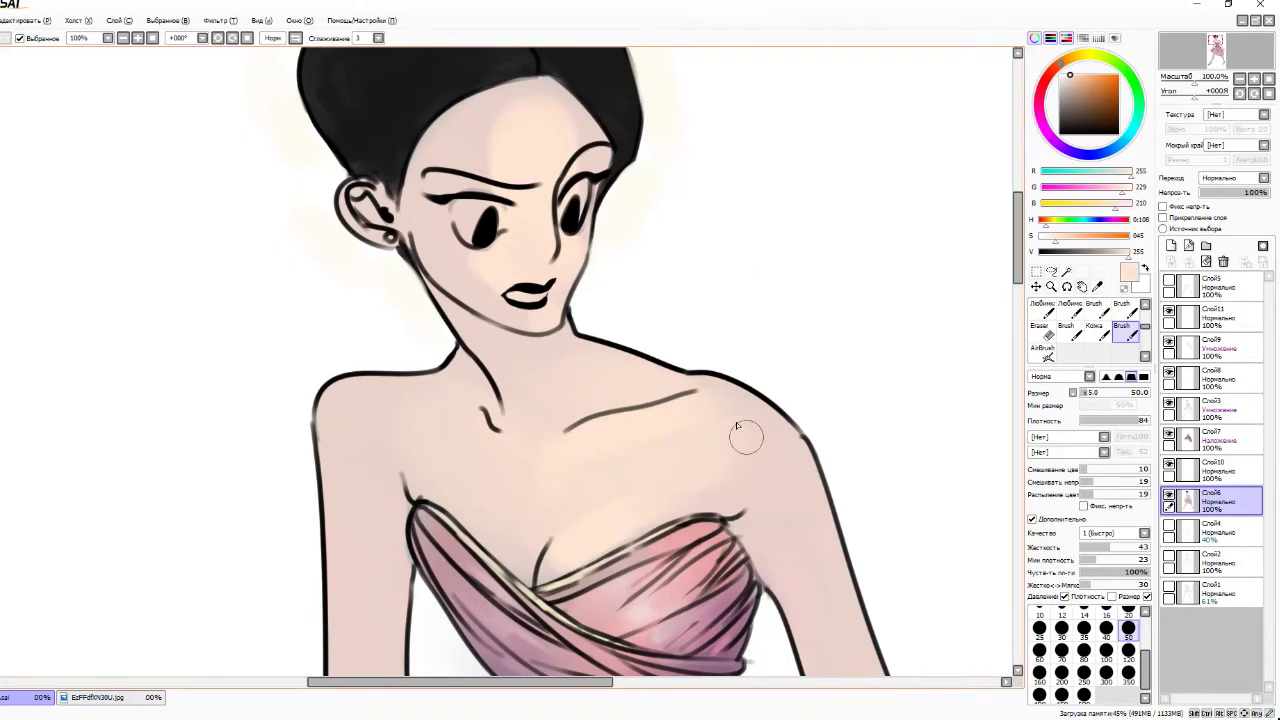
# - Paint a muted lavender shadow down the side of the face and onto the neck with the Brush at size 40
pyautogui.scroll(-4, 737, 427)
pyautogui.scroll(3, 557, 223)
pyautogui.scroll(-3, 623, 257)
pyautogui.scroll(2, 794, 229)
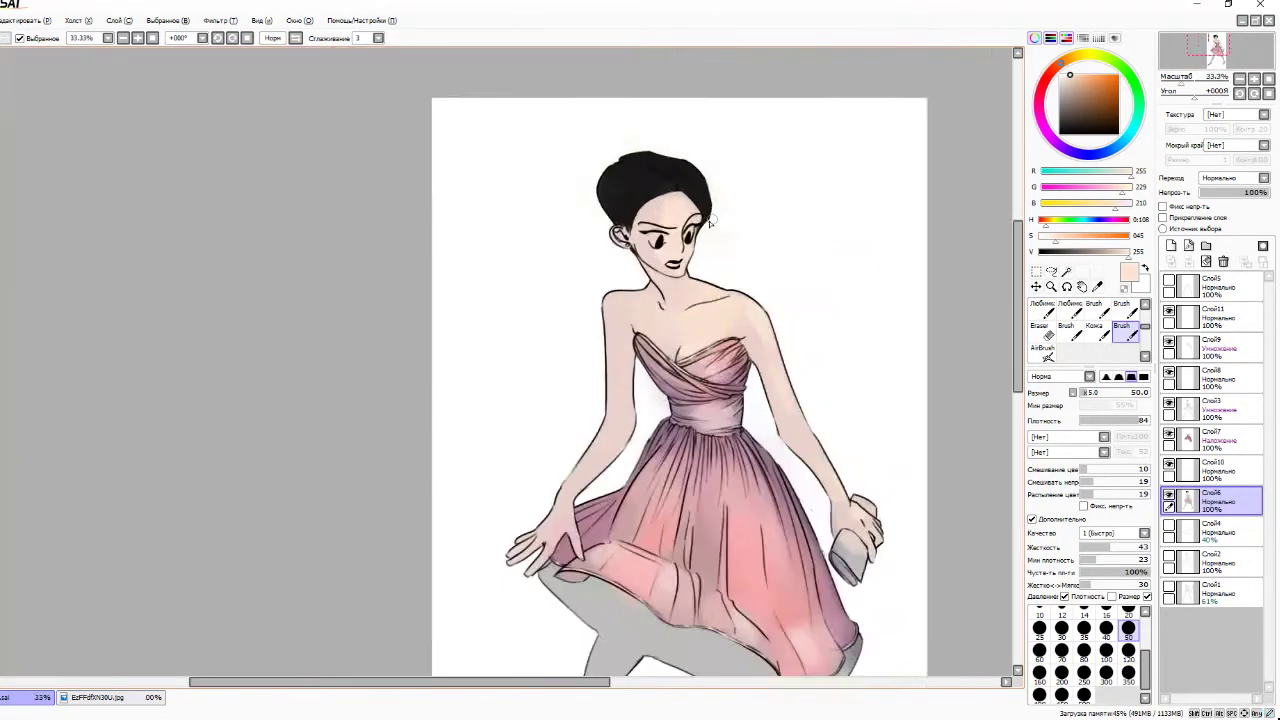
pyautogui.scroll(4, 710, 222)
pyautogui.moveTo(1130, 251); pyautogui.dragTo(1105, 251)
pyautogui.click(1105, 219)
pyautogui.click(1097, 235)
pyautogui.moveTo(430, 270); pyautogui.dragTo(540, 400)
pyautogui.hotkey('ctrl', 'z')
pyautogui.moveTo(410, 250); pyautogui.dragTo(530, 400)
pyautogui.hotkey('ctrl', 'z')
pyautogui.press('[')
pyautogui.moveTo(430, 230)
pyautogui.mouseDown()
pyautogui.moveTo(408, 286)
pyautogui.moveTo(655, 480)
pyautogui.moveTo(509, 531)
pyautogui.moveTo(580, 450)
pyautogui.moveTo(420, 500)
pyautogui.mouseUp()
# - Lock the opacity of Слой6 and trim the neck shadow's edge with a sampled skin tone (RGB 246, 221, 207)
pyautogui.click(1163, 206)
pyautogui.keyDown('alt'); pyautogui.click(757, 320); pyautogui.keyUp('alt')
pyautogui.moveTo(663, 466)
pyautogui.mouseDown()
pyautogui.moveTo(397, 536)
pyautogui.moveTo(445, 553)
pyautogui.mouseUp()
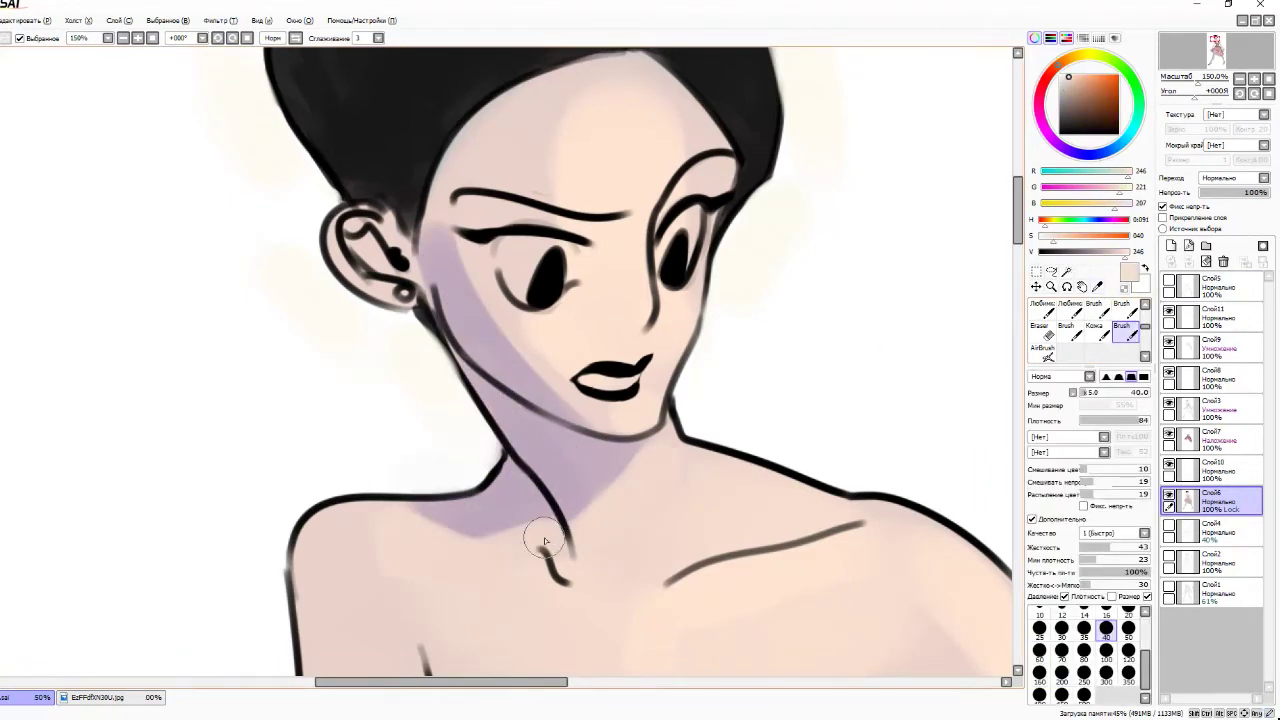
# - Sample the lavender shadow (RGB 190, 168, 188) and shade the areas between the brows and eyes with the Brush at size 20
pyautogui.scroll(2, 394, 527)
pyautogui.keyDown('alt'); pyautogui.click(470, 340); pyautogui.keyUp('alt')
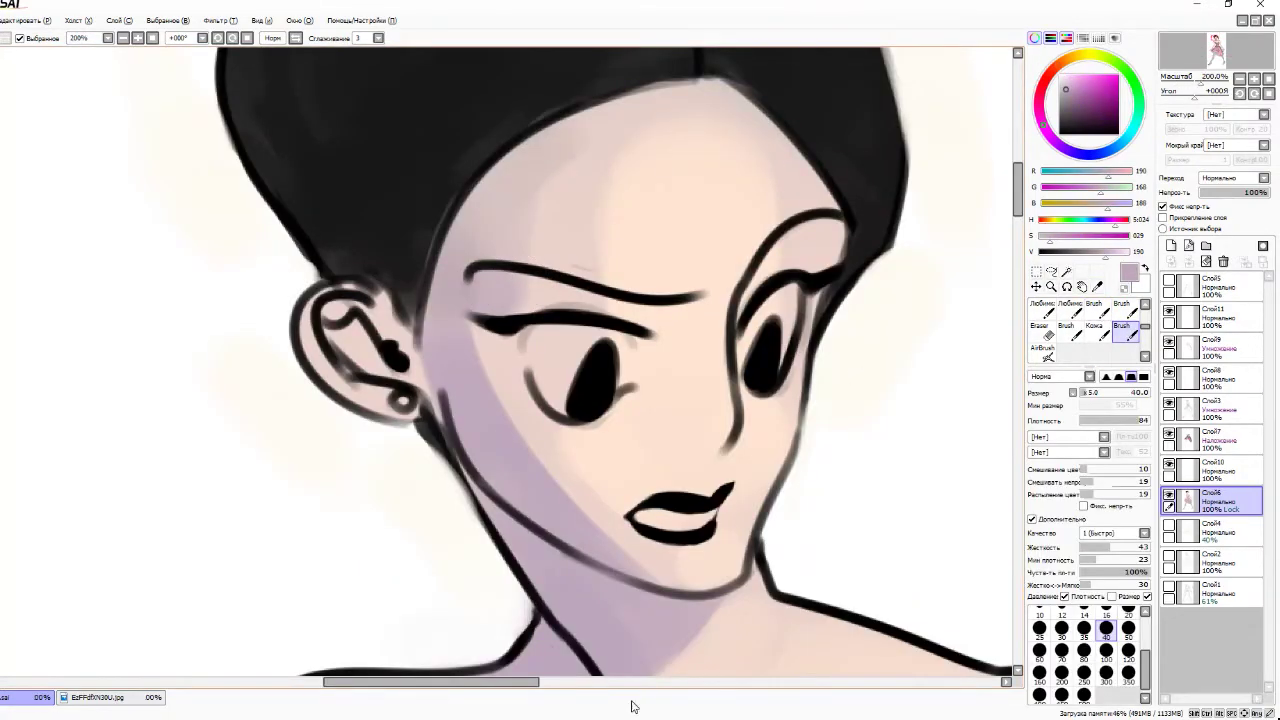
pyautogui.click(1128, 607)
pyautogui.moveTo(695, 318); pyautogui.dragTo(491, 294)
pyautogui.moveTo(745, 308); pyautogui.dragTo(810, 262)
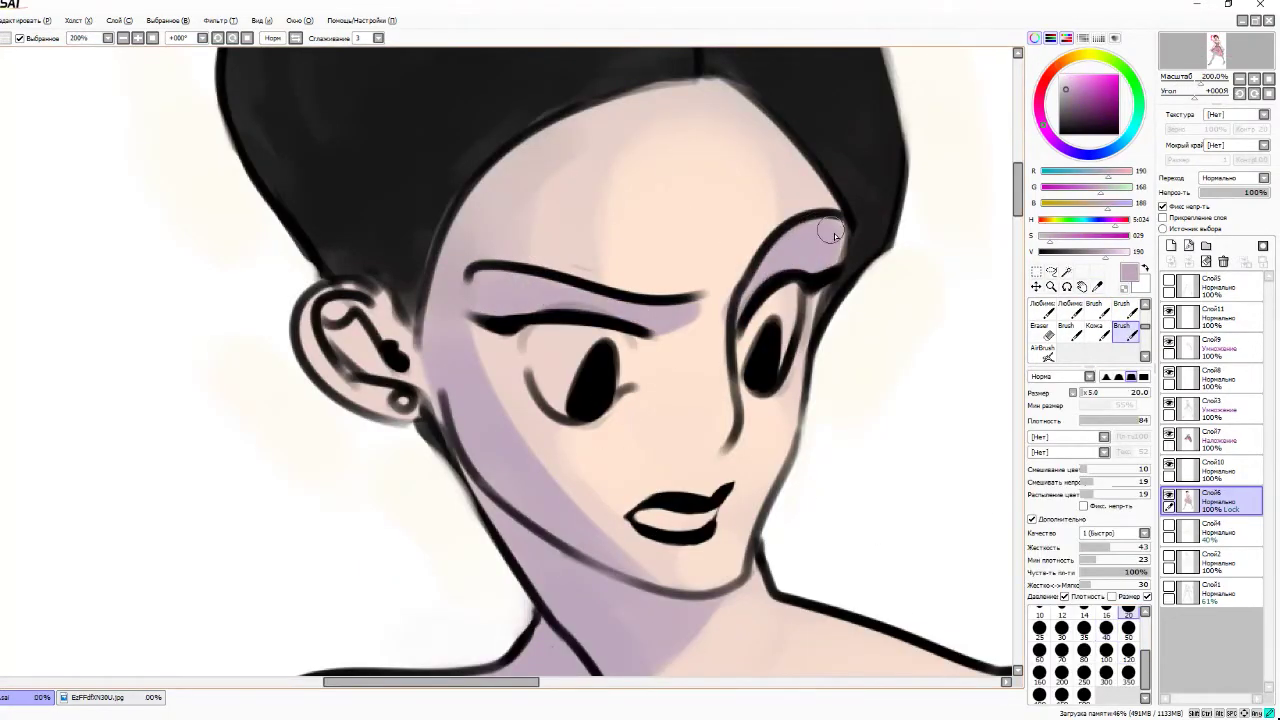
# - Shade the ear, cleavage and inner arm in the same lavender with the Brush at size 20
pyautogui.scroll(-4, 685, 538)
pyautogui.scroll(3, 557, 315)
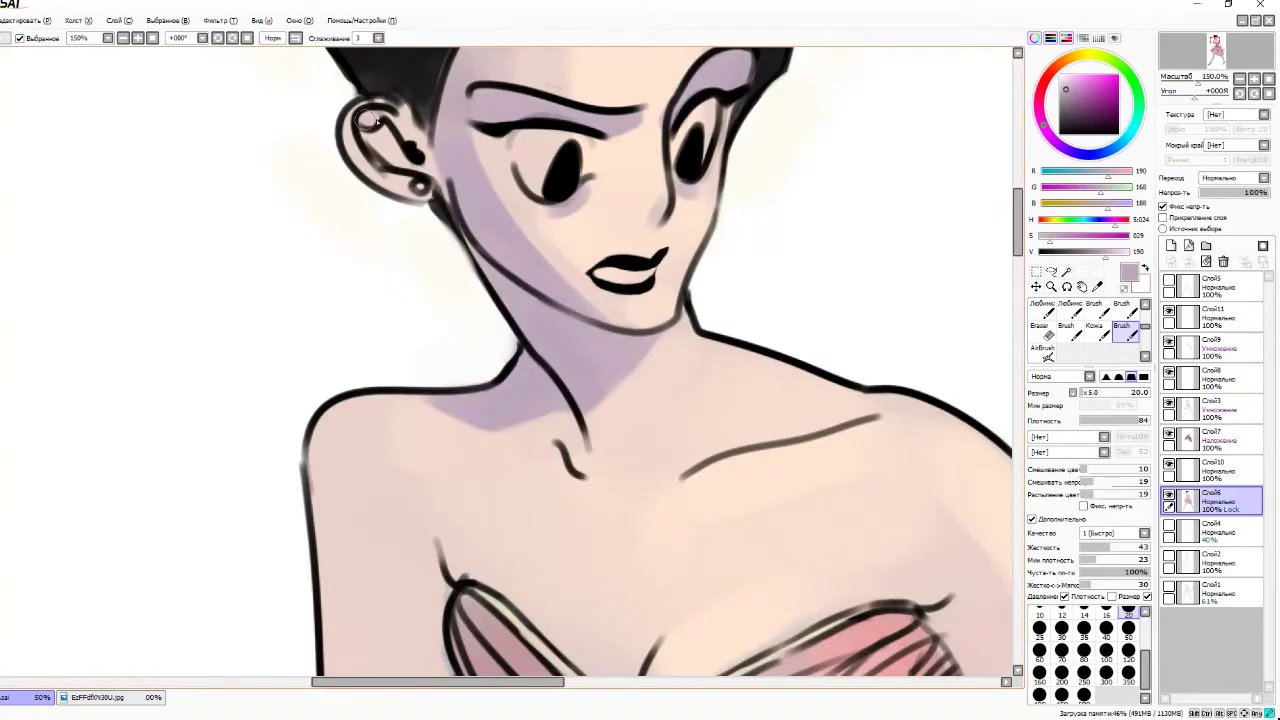
pyautogui.scroll(-4, 555, 148)
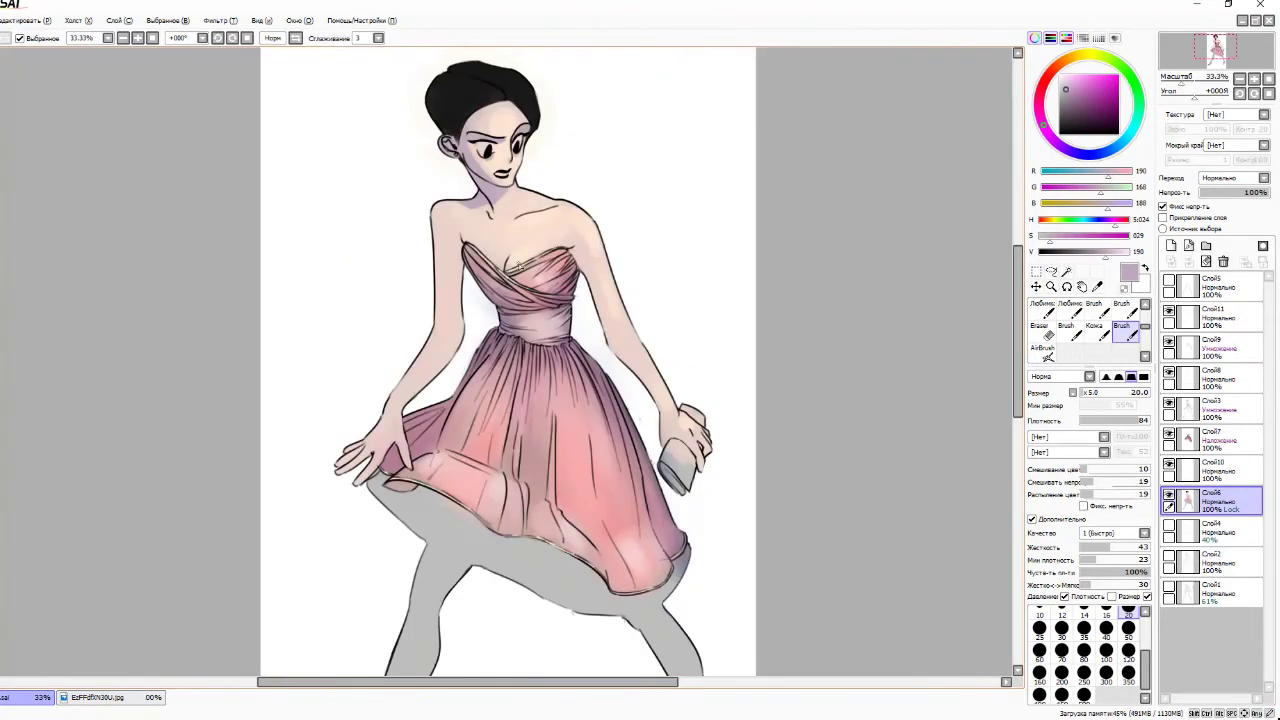
pyautogui.scroll(3, 521, 234)
pyautogui.scroll(-3, 367, 550)
pyautogui.scroll(3, 470, 210)
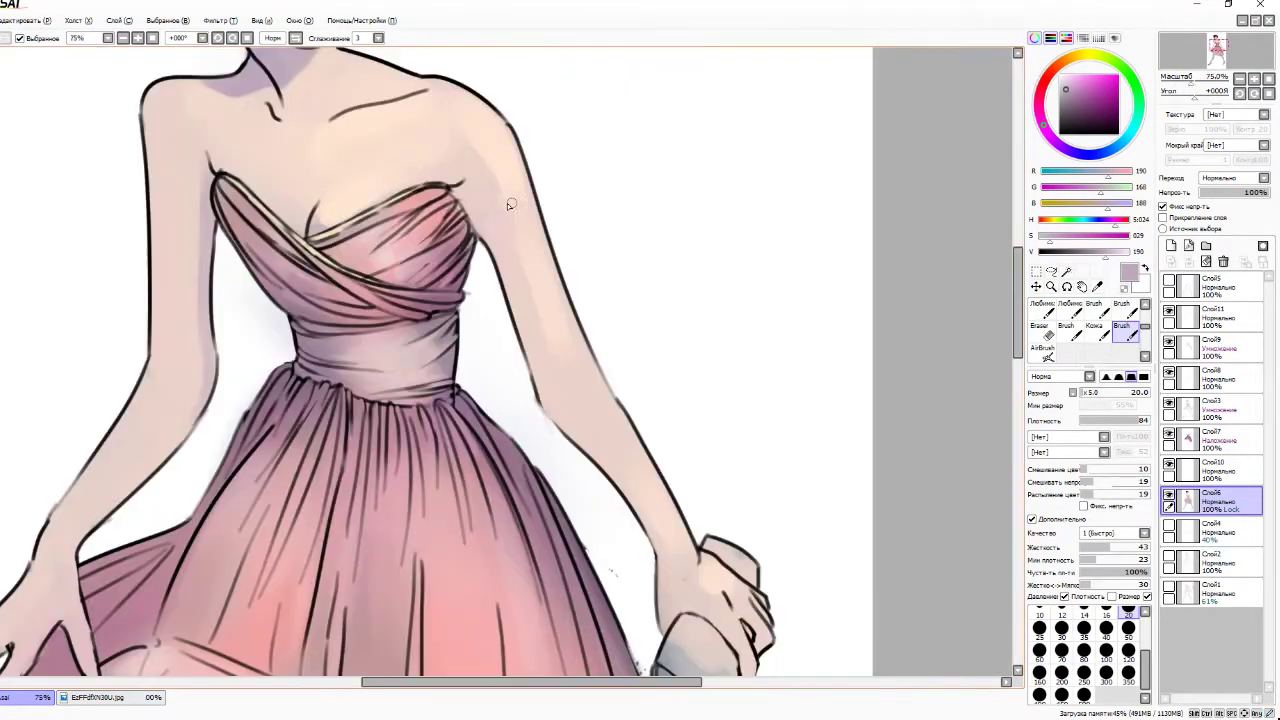
pyautogui.scroll(-2, 457, 443)
pyautogui.scroll(3, 506, 323)
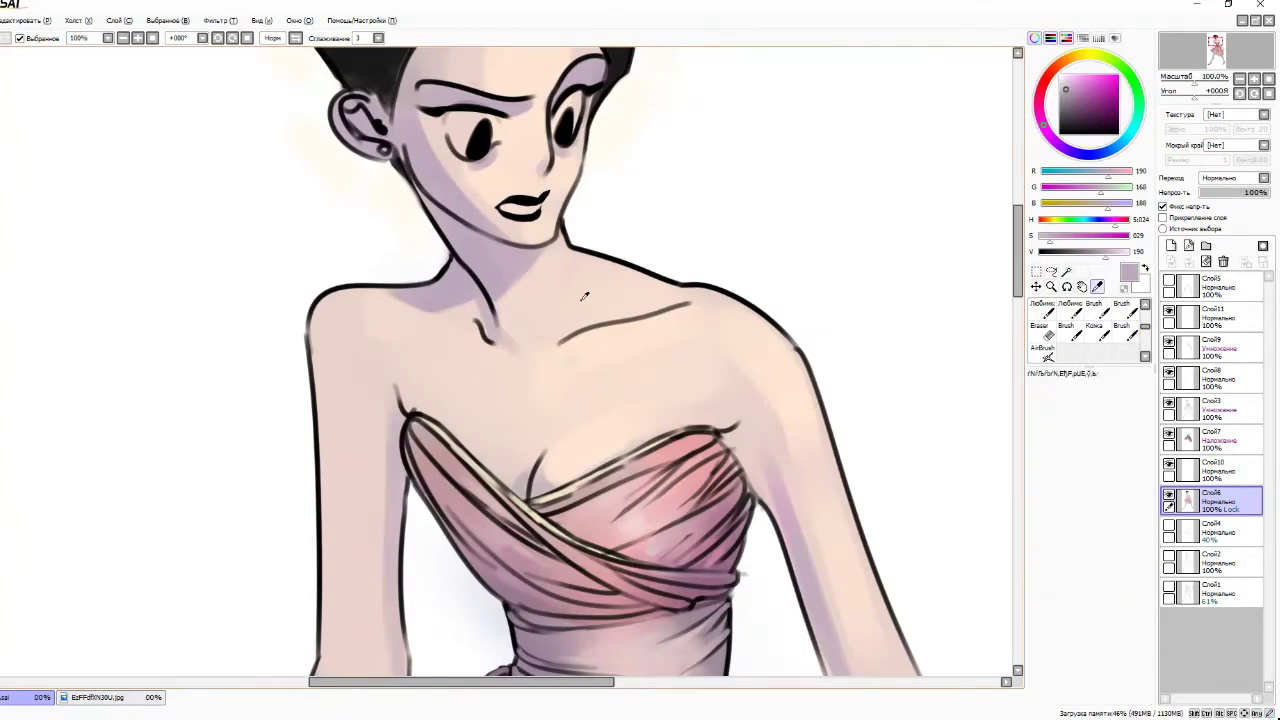
# - Paint white highlights on the top of the bust and the chin with the Brush at size 20
pyautogui.press('x')
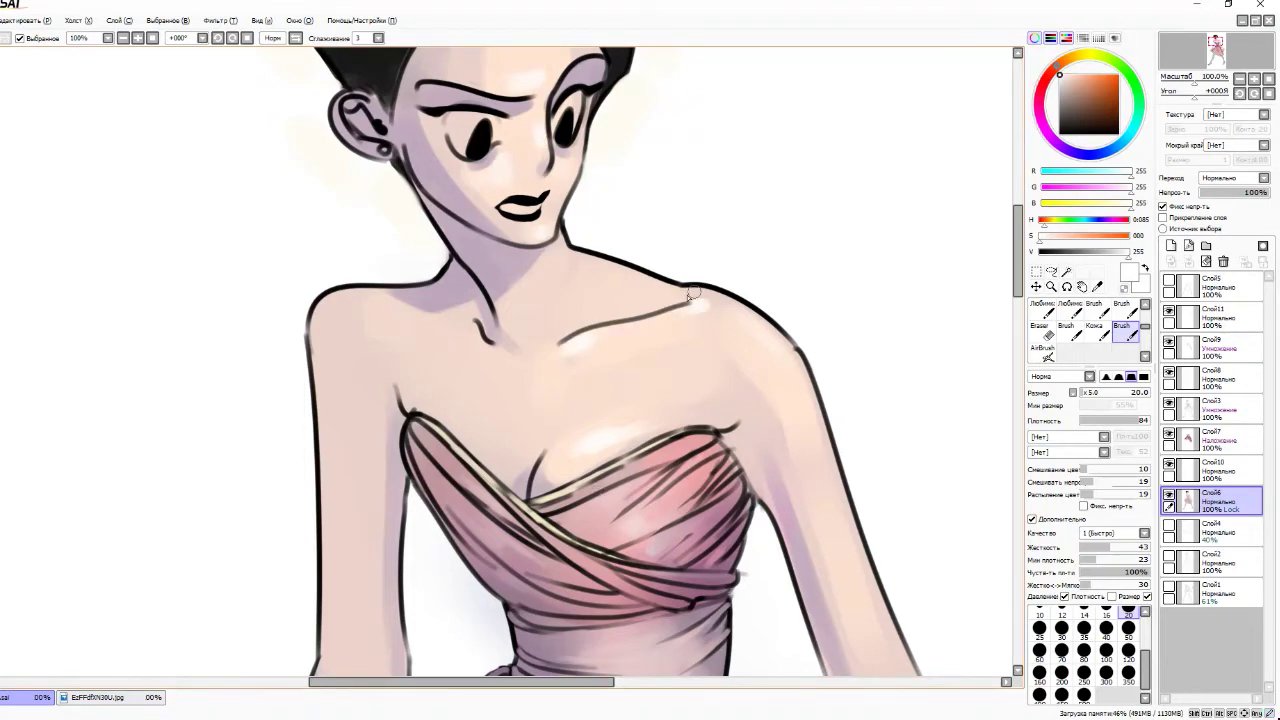
pyautogui.scroll(-2, 561, 333)
pyautogui.scroll(3, 561, 333)
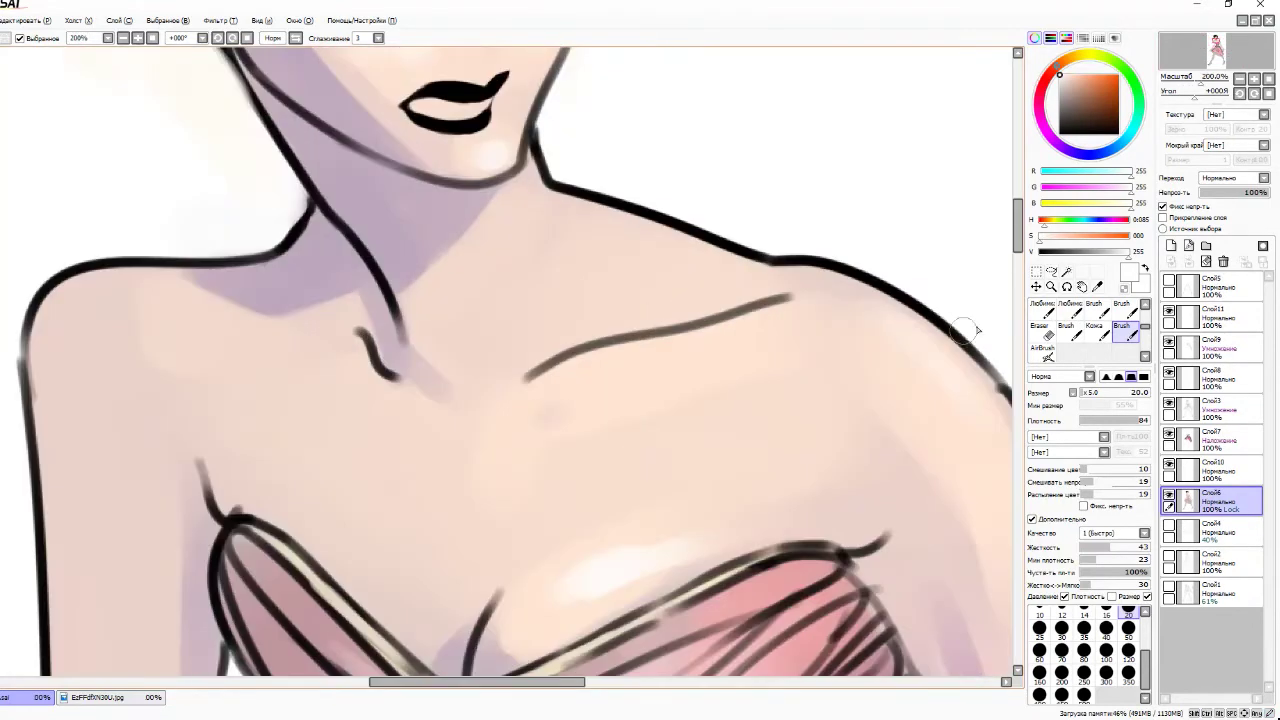
# - Add white highlights below the collarbone, at the hollow of the neck, and on the forehead, nose and cheek
pyautogui.moveTo(729, 340)
pyautogui.mouseDown()
pyautogui.moveTo(689, 317)
pyautogui.moveTo(585, 343)
pyautogui.mouseUp()
pyautogui.scroll(-2, 689, 317)
pyautogui.scroll(2, 689, 317)
pyautogui.press('b')
pyautogui.moveTo(499, 341); pyautogui.dragTo(462, 363)
pyautogui.scroll(-2, 639, 316)
pyautogui.scroll(1, 659, 313)
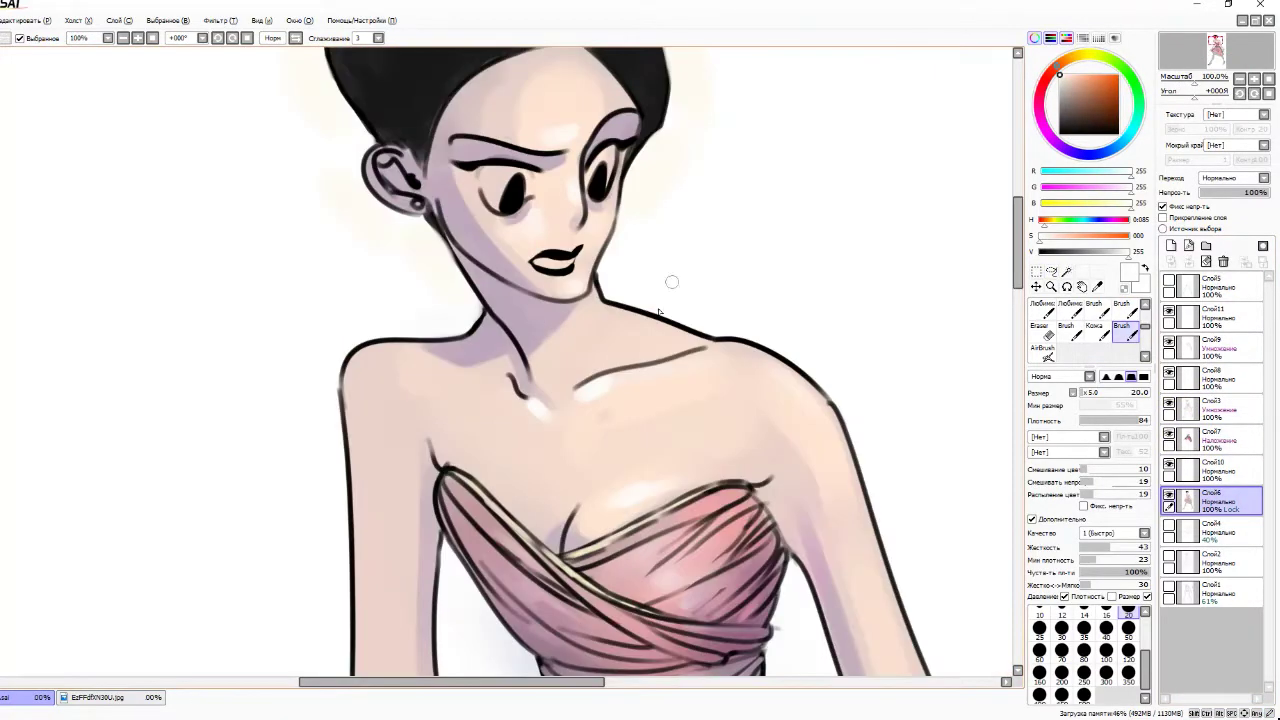
pyautogui.scroll(-2, 749, 418)
pyautogui.scroll(2, 749, 418)
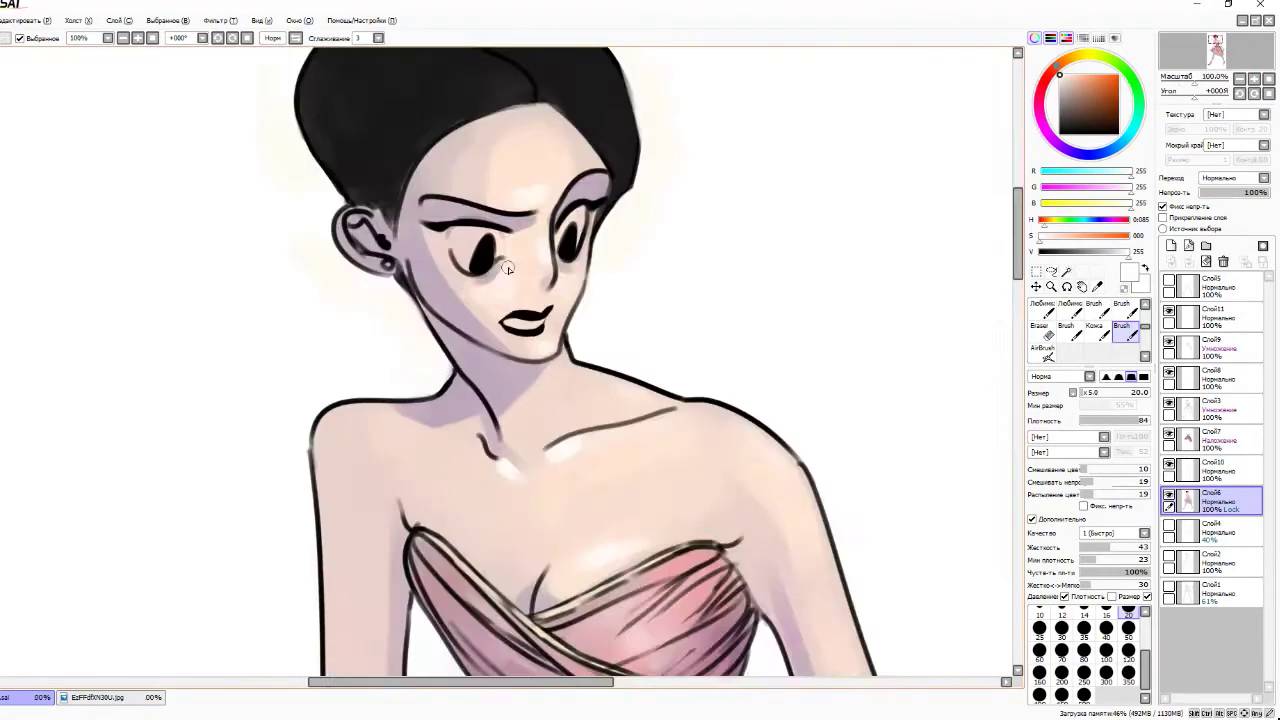
# - Colour the whites of both eyes light grey
pyautogui.scroll(-3, 600, 400)
pyautogui.click(1059, 93)
pyautogui.moveTo(430, 222)
pyautogui.mouseDown()
pyautogui.moveTo(455, 280)
pyautogui.moveTo(520, 240)
pyautogui.mouseUp()
pyautogui.moveTo(650, 190); pyautogui.dragTo(680, 240)
# - Sample the black of the lips and refine the mouth's outline on Слой3 with the Brush at size 9
pyautogui.scroll(3, 580, 398)
pyautogui.click(1097, 286)
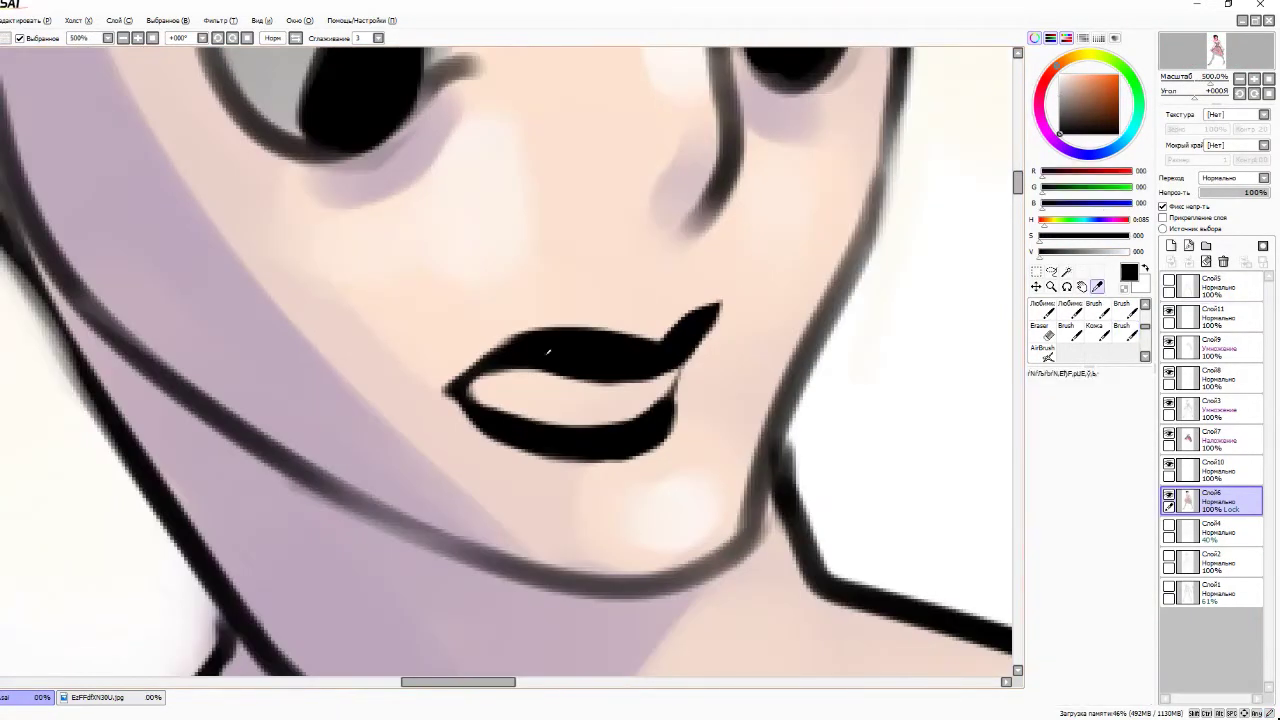
pyautogui.click(560, 440)
pyautogui.scroll(-3, 565, 297)
pyautogui.click(1121, 330)
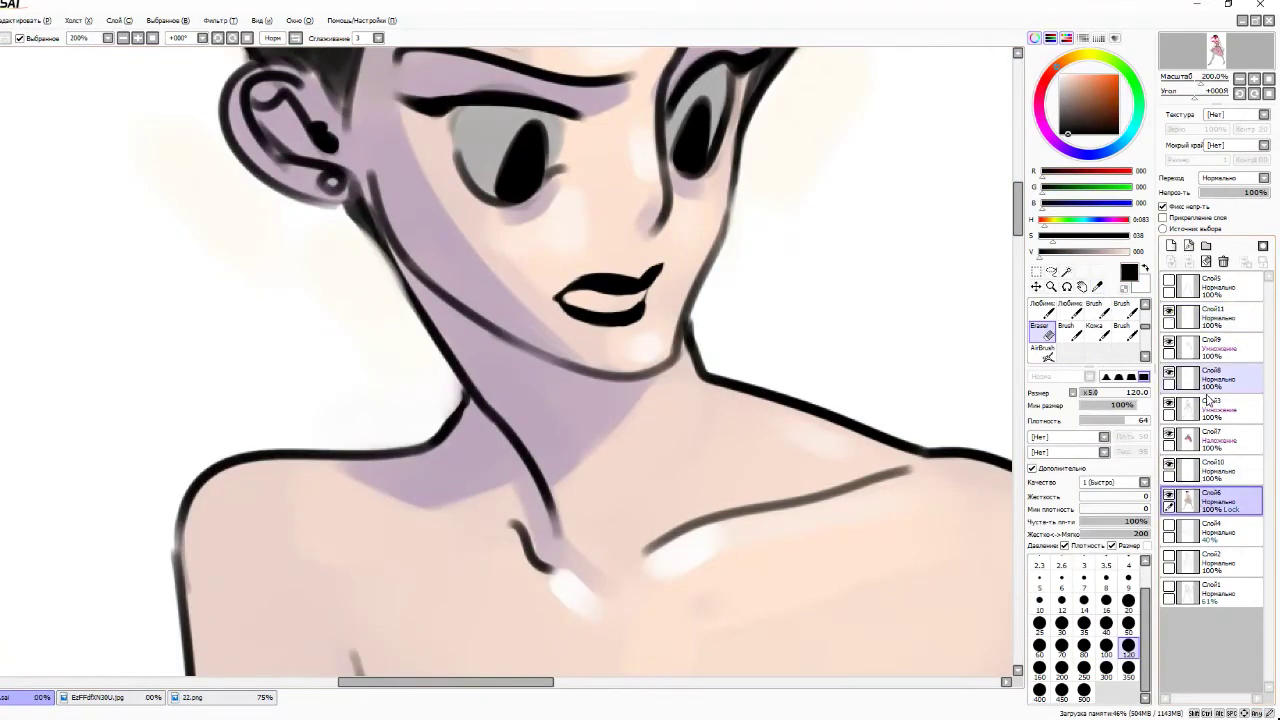
pyautogui.click(1210, 408)
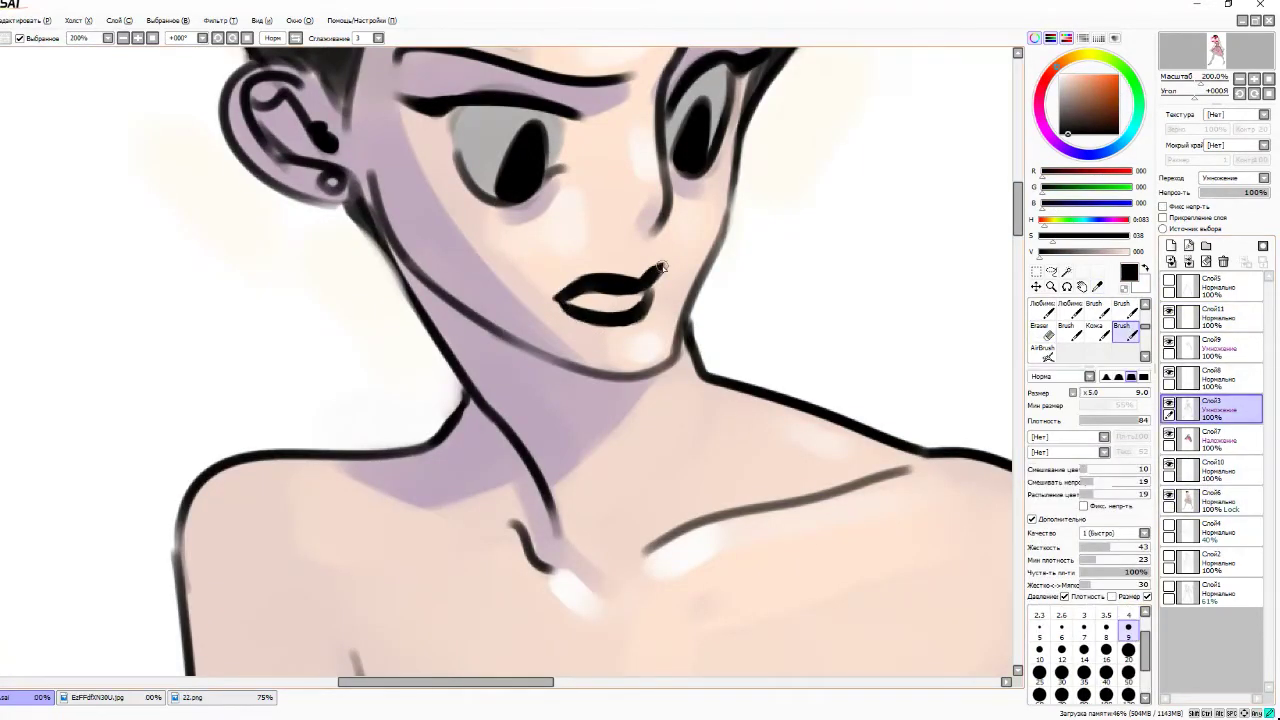
pyautogui.scroll(1, 620, 241)
pyautogui.scroll(-6, 535, 313)
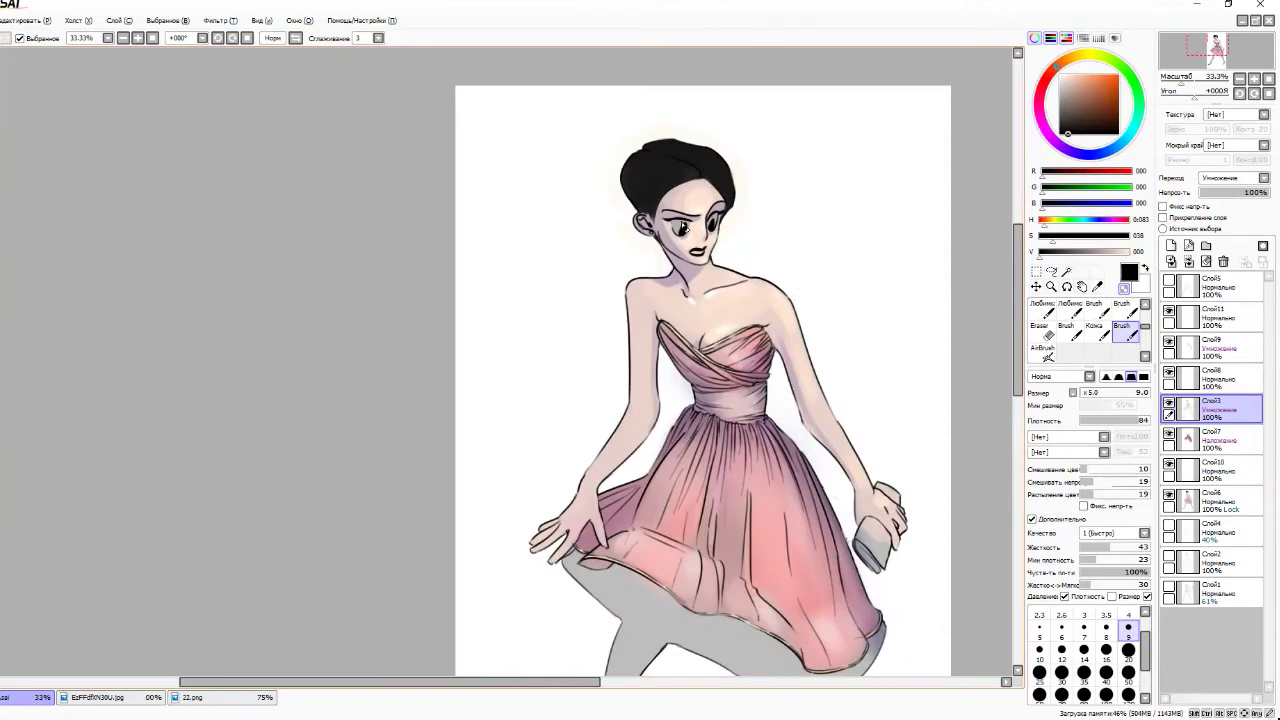
pyautogui.scroll(-3, 687, 404)
pyautogui.scroll(2, 687, 404)
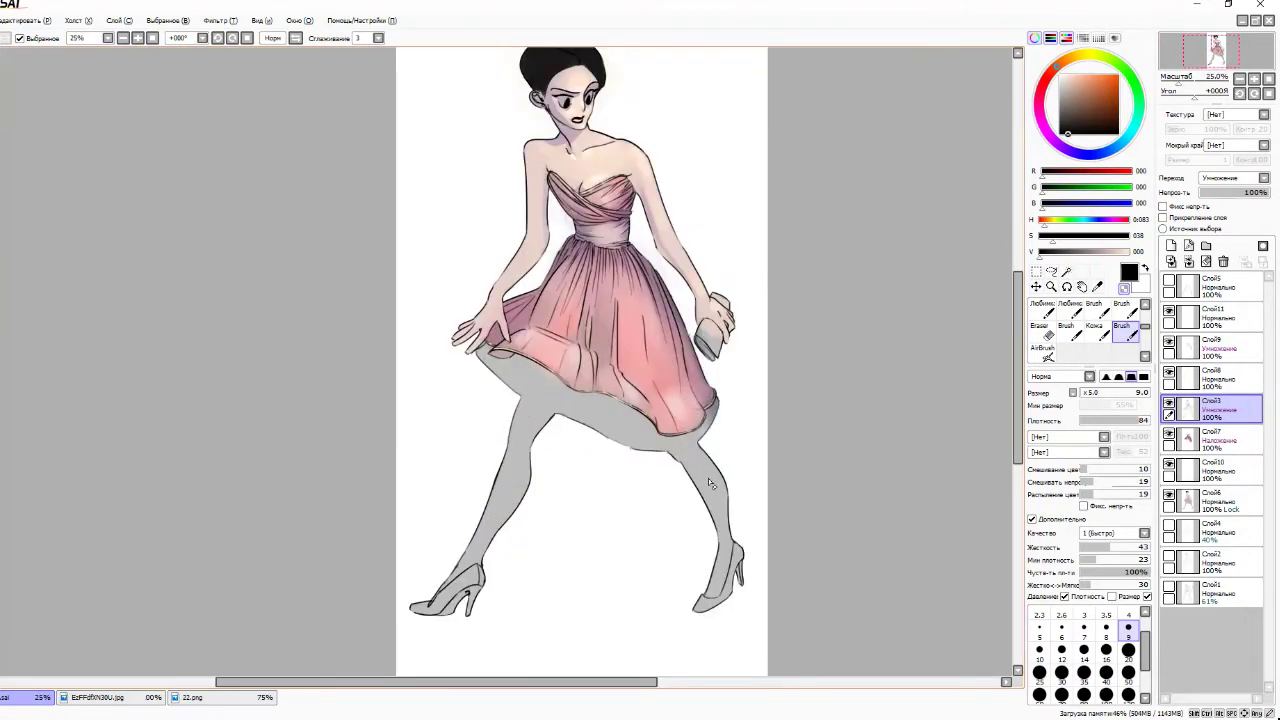
# - On Слой6, add white highlights to the whites of both eyes and on the cheek beneath the near eye with the Brush at size 9
pyautogui.scroll(7, 571, 209)
pyautogui.keyDown('alt'); pyautogui.click(434, 318); pyautogui.keyUp('alt')
pyautogui.click(1184, 495)
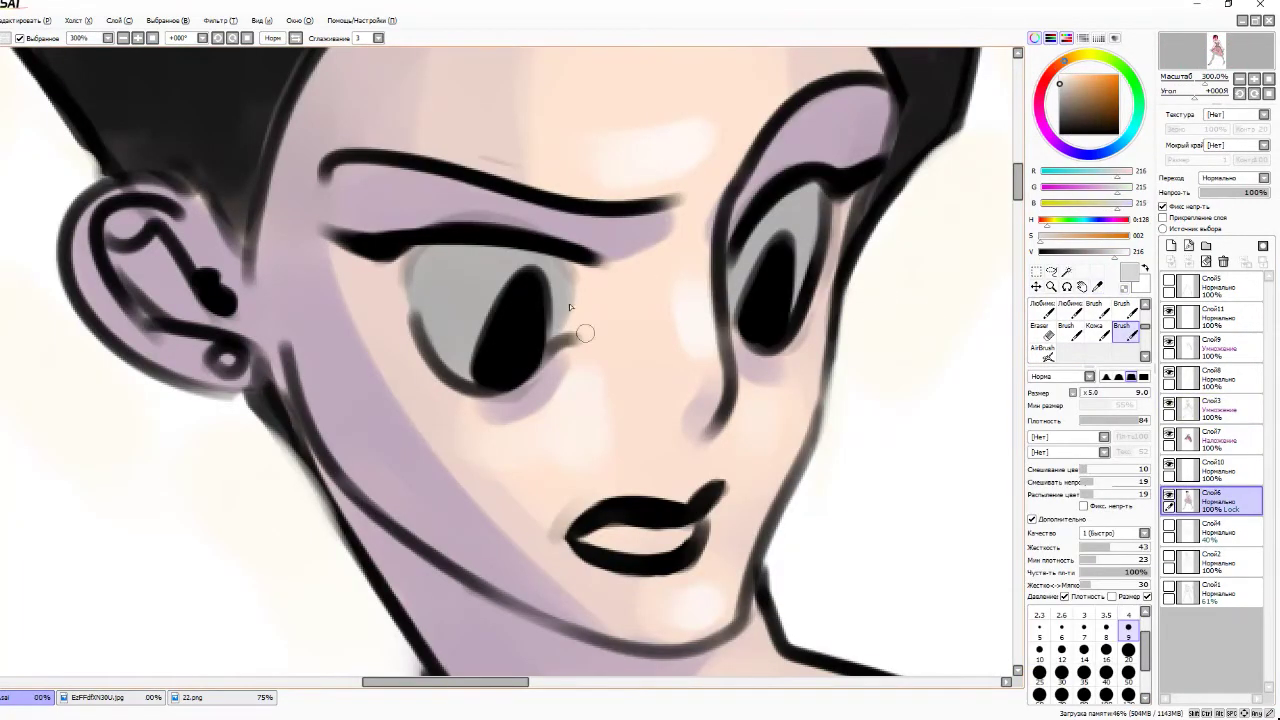
pyautogui.moveTo(566, 272); pyautogui.dragTo(560, 310)
pyautogui.moveTo(812, 195); pyautogui.dragTo(804, 245)
pyautogui.moveTo(1098, 252); pyautogui.dragTo(1134, 252)
pyautogui.moveTo(566, 274); pyautogui.dragTo(558, 302)
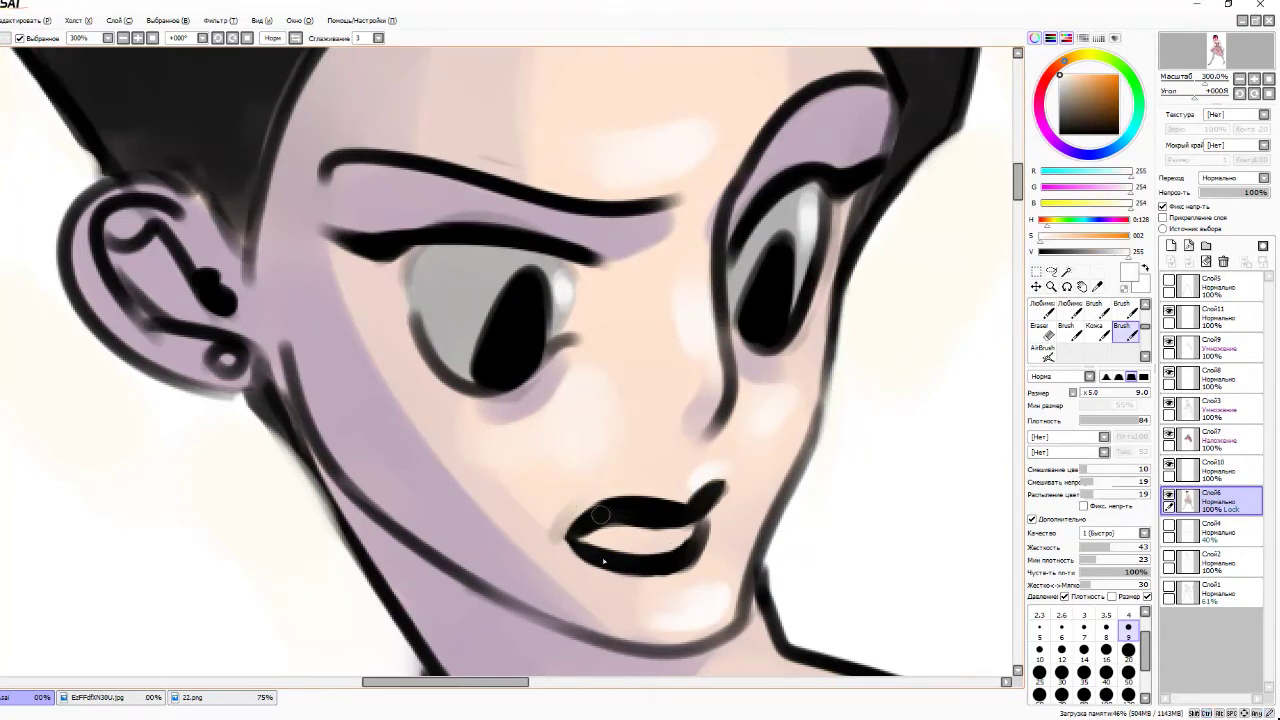
pyautogui.moveTo(420, 370); pyautogui.dragTo(460, 415)
# - Paint the upper parts of both irises pale blue-violet on Слой11, keeping the lower parts black
pyautogui.keyDown('ctrl'); pyautogui.keyDown('alt'); pyautogui.click(460, 360); pyautogui.keyUp('alt'); pyautogui.keyUp('ctrl')
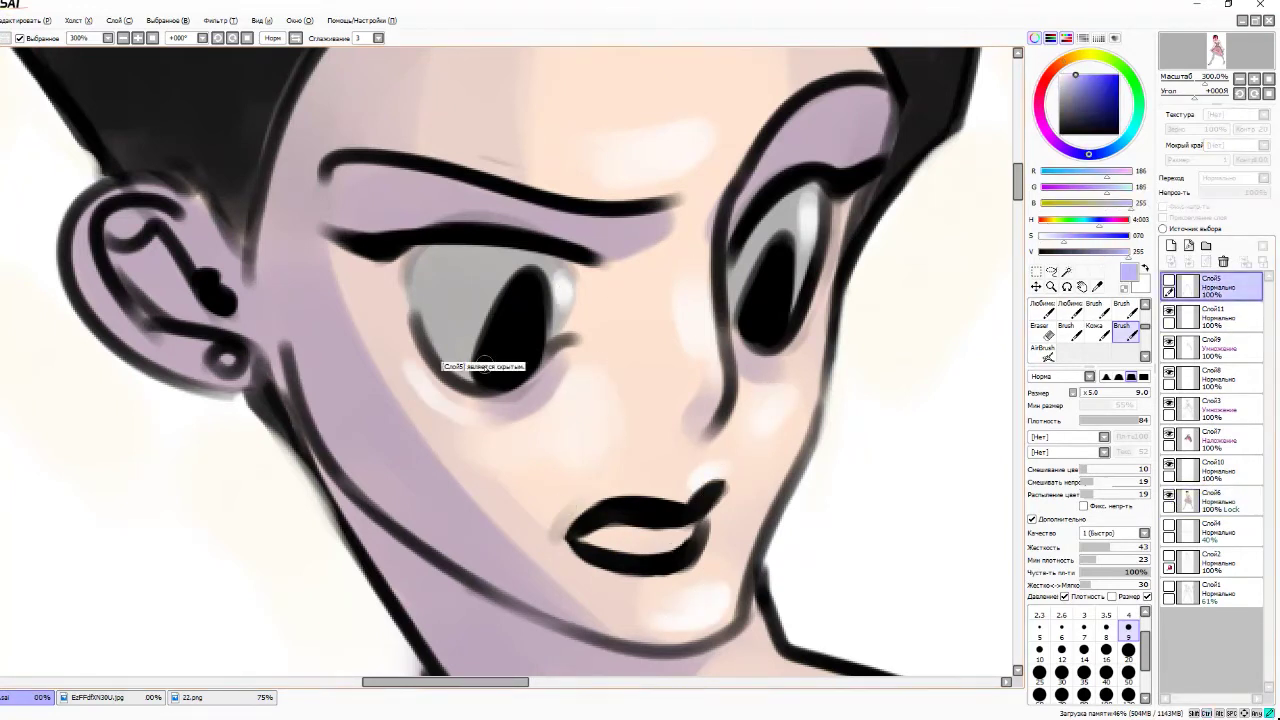
pyautogui.moveTo(480, 376)
pyautogui.mouseDown()
pyautogui.moveTo(518, 282)
pyautogui.moveTo(545, 345)
pyautogui.moveTo(522, 290)
pyautogui.mouseUp()
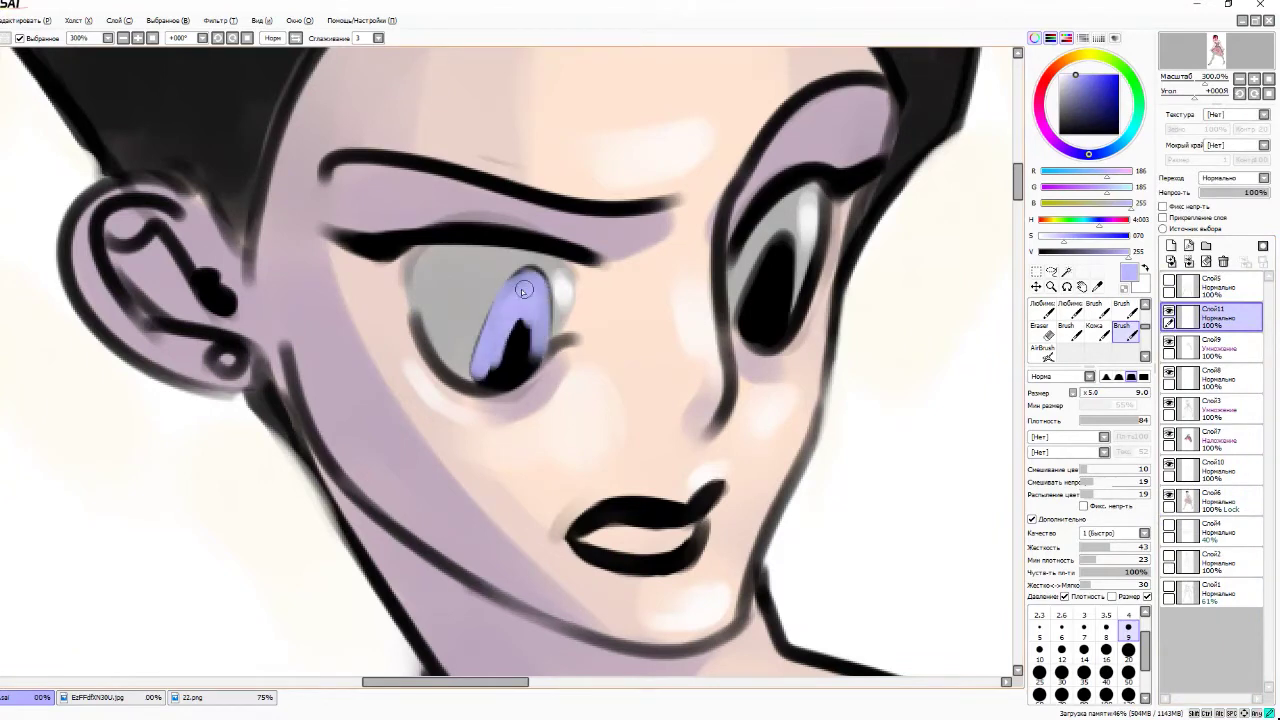
pyautogui.moveTo(749, 300)
pyautogui.mouseDown()
pyautogui.moveTo(778, 275)
pyautogui.moveTo(782, 305)
pyautogui.mouseUp()
pyautogui.scroll(-5, 782, 305)
pyautogui.scroll(6, 475, 350)
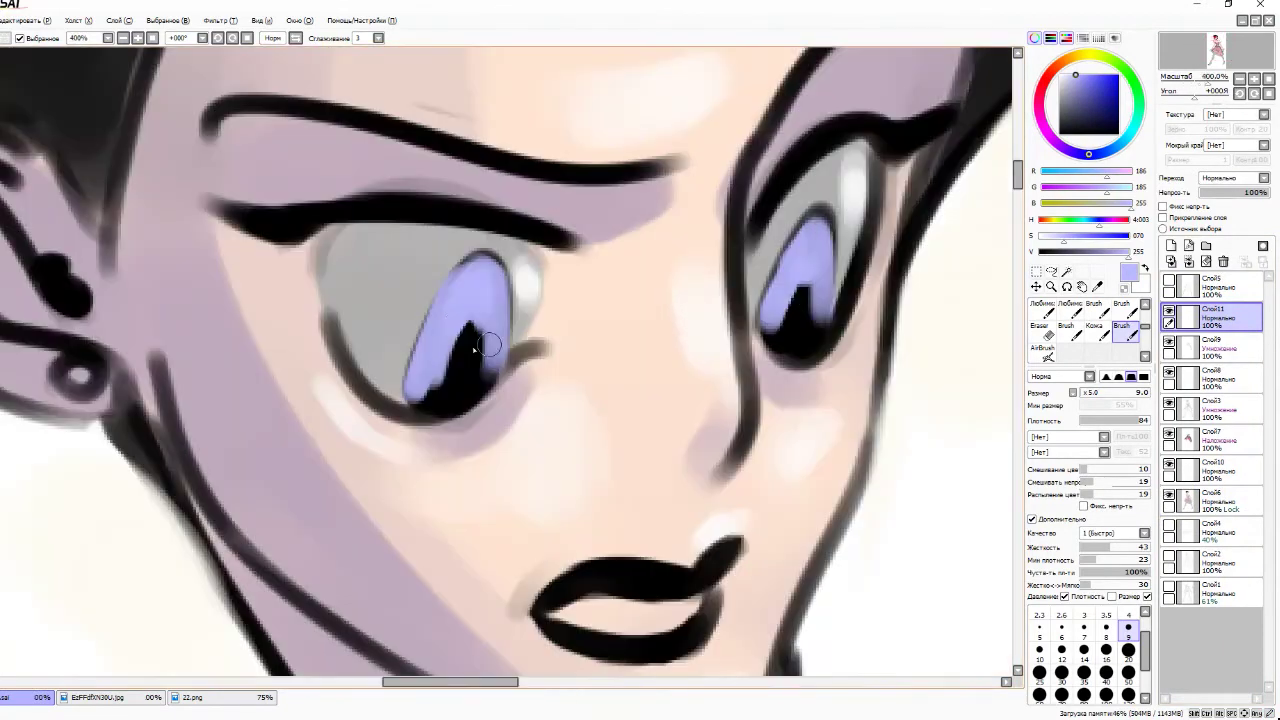
# - Add white glints to both irises and paint dusty pink shading under the eyes and at the tip of the nose
pyautogui.press('x')
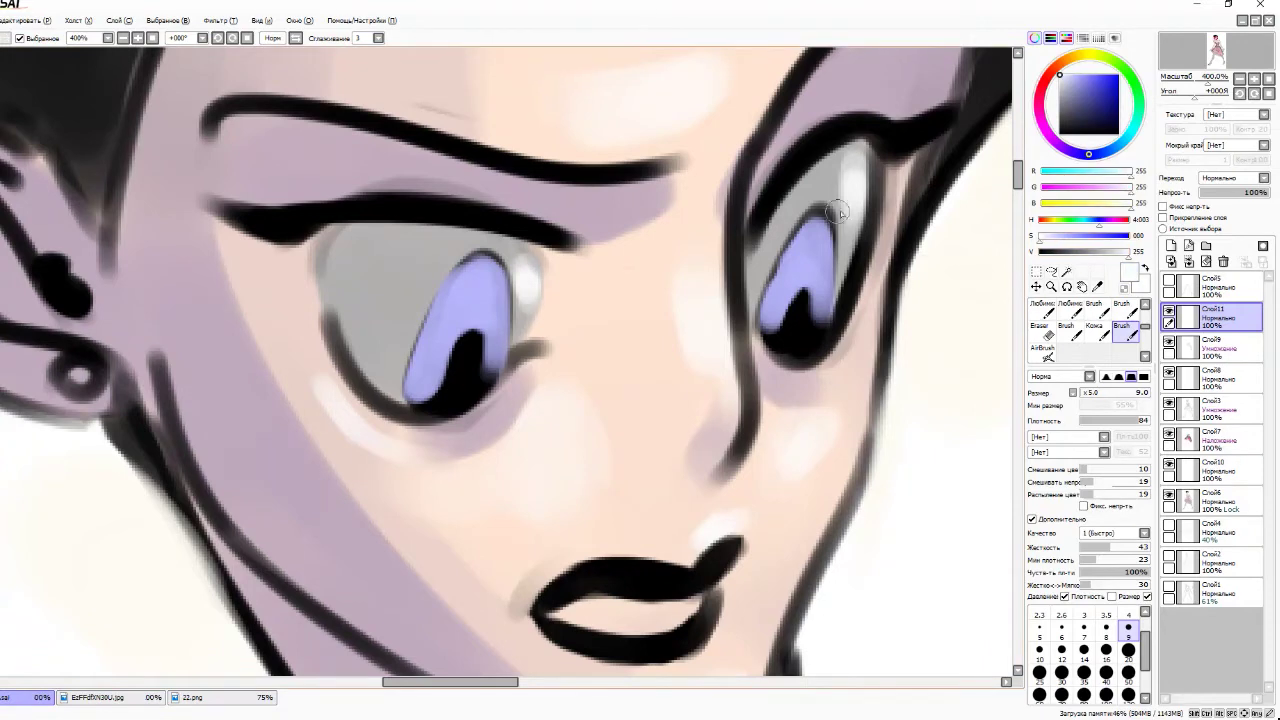
pyautogui.click(1079, 90)
pyautogui.moveTo(455, 415); pyautogui.dragTo(508, 390)
pyautogui.moveTo(772, 372); pyautogui.dragTo(818, 383)
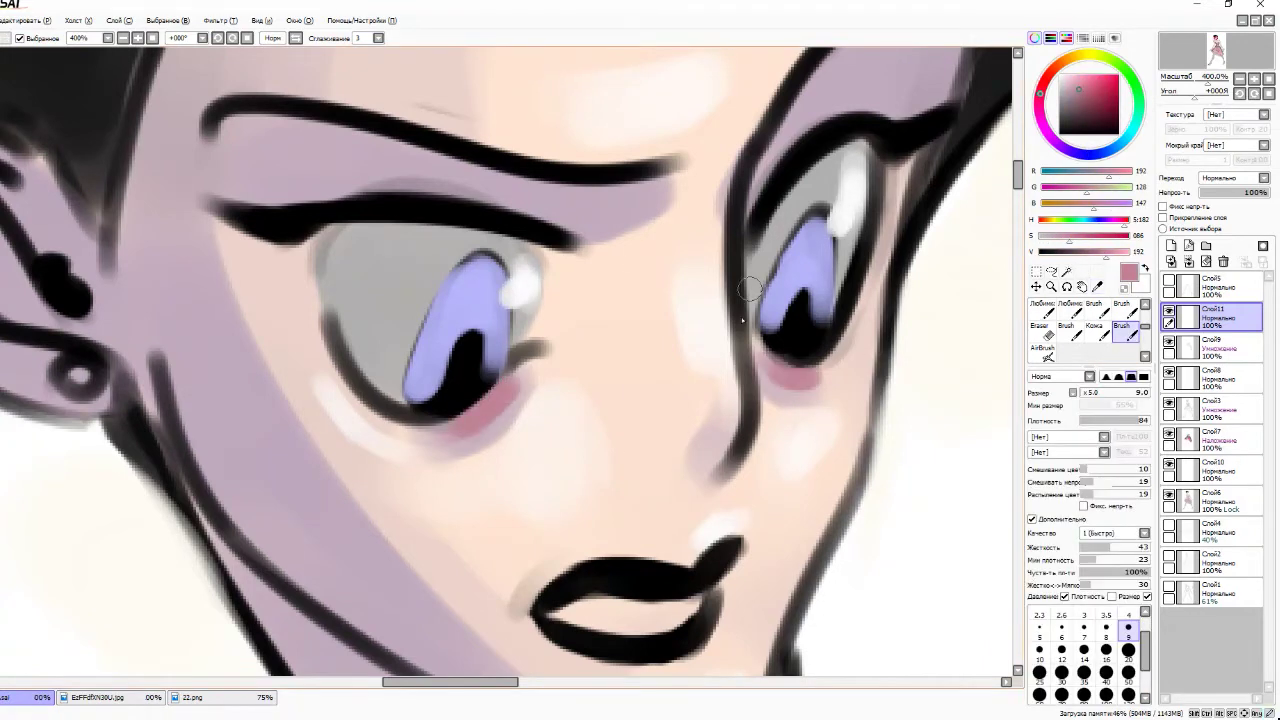
pyautogui.moveTo(730, 430); pyautogui.dragTo(700, 468)
pyautogui.scroll(-5, 557, 598)
pyautogui.scroll(6, 614, 409)
# - Colour the inside of the lips dusty pink and tint the edge of the chin with the same pink
pyautogui.moveTo(614, 400); pyautogui.dragTo(673, 352)
pyautogui.scroll(-5, 857, 229)
pyautogui.scroll(6, 667, 345)
pyautogui.moveTo(505, 352); pyautogui.dragTo(667, 345)
pyautogui.scroll(-5, 667, 345)
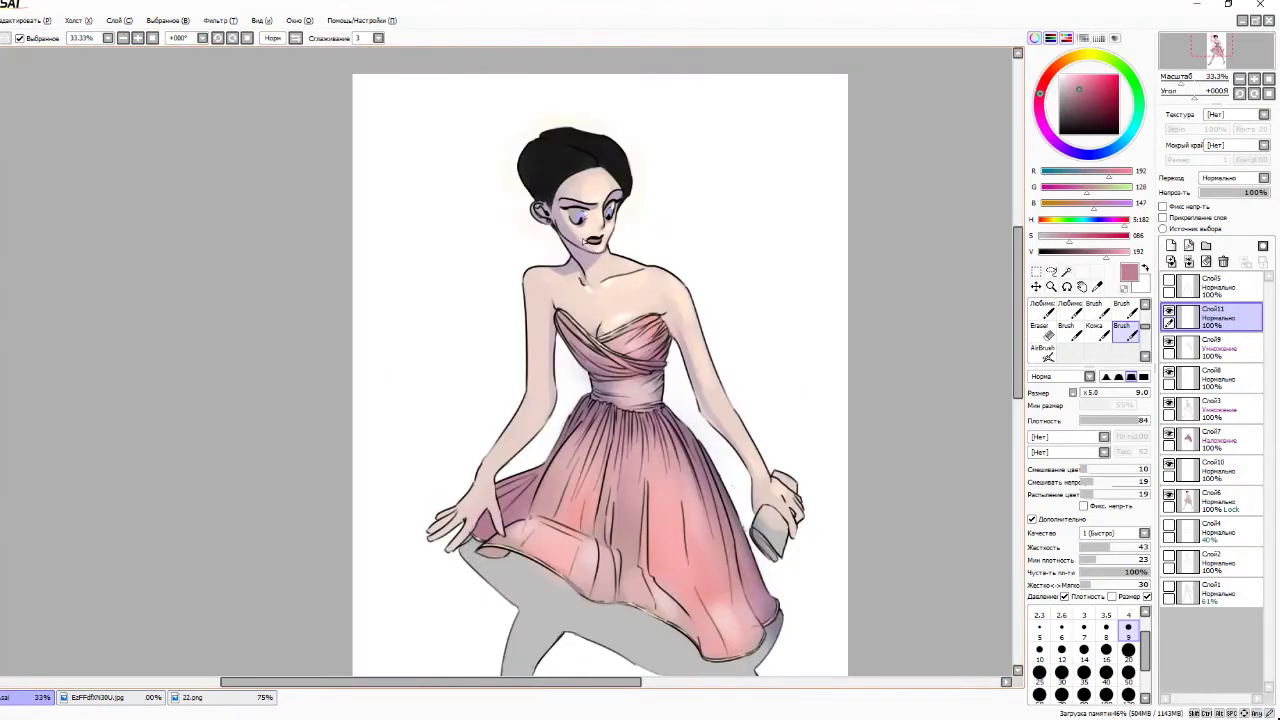
# - Accent the edge of the shadow along the cheek and neck with dark violet on Слой11
pyautogui.scroll(4, 586, 235)
pyautogui.keyDown('alt'); pyautogui.click(503, 206); pyautogui.keyUp('alt')
pyautogui.moveTo(466, 156); pyautogui.dragTo(516, 262)
pyautogui.hotkey('ctrl', 'z')
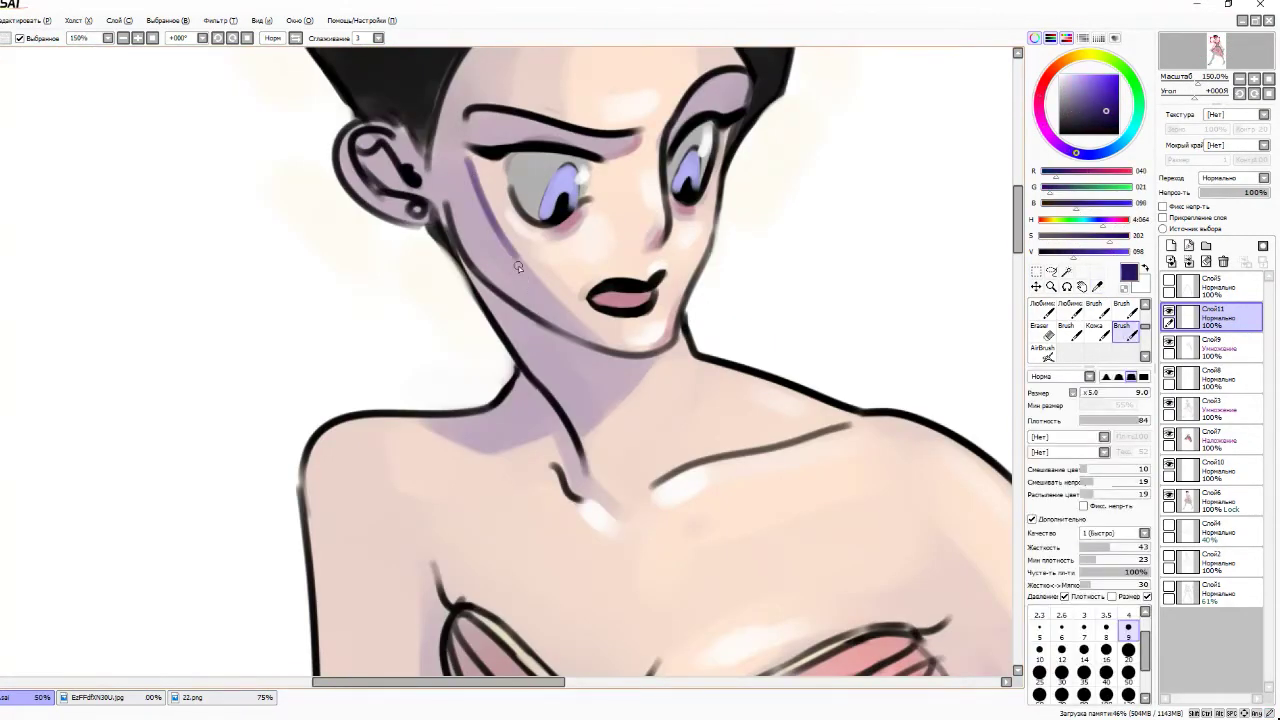
pyautogui.press('b')
pyautogui.moveTo(468, 160); pyautogui.dragTo(540, 302)
pyautogui.moveTo(643, 423); pyautogui.dragTo(650, 365)
pyautogui.scroll(-5, 560, 472)
pyautogui.scroll(7, 545, 370)
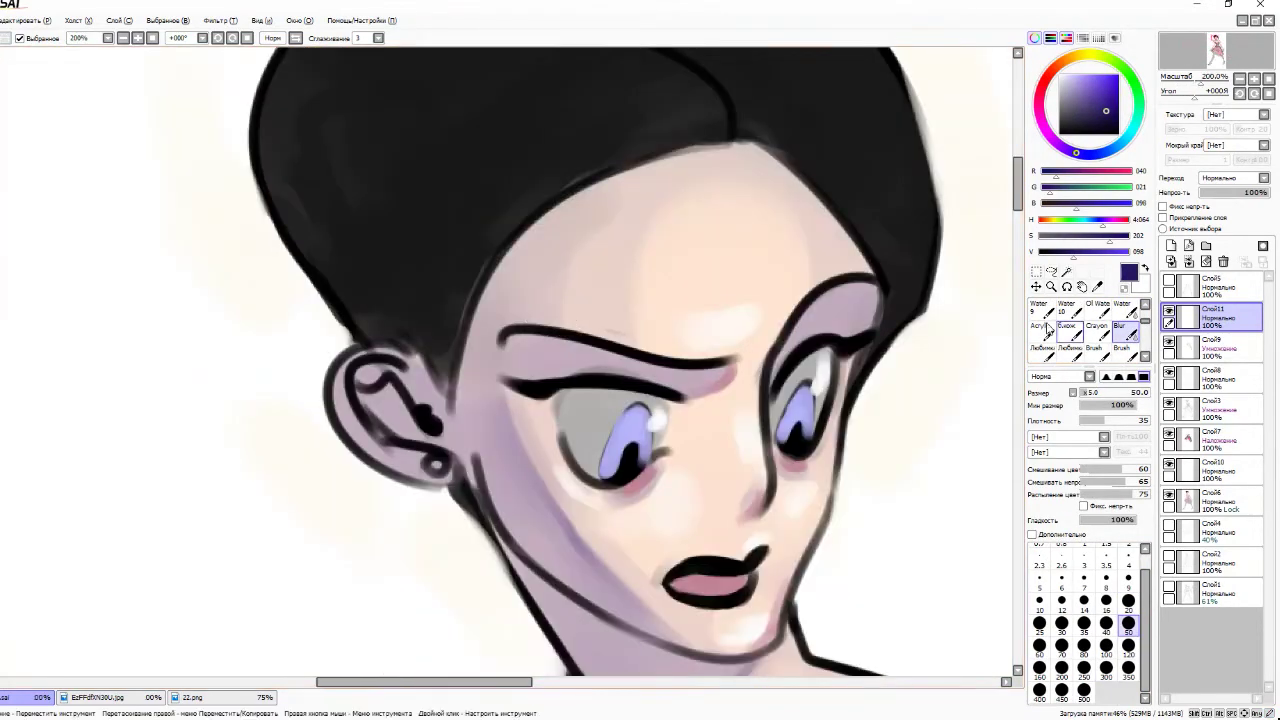
# - Paint dark violet shadow edges down the temple, at the base of the neck, on the cleavage and along the arm with the Brush at size 9
pyautogui.click(1122, 352)
pyautogui.press('b')
pyautogui.moveTo(545, 216); pyautogui.dragTo(508, 333)
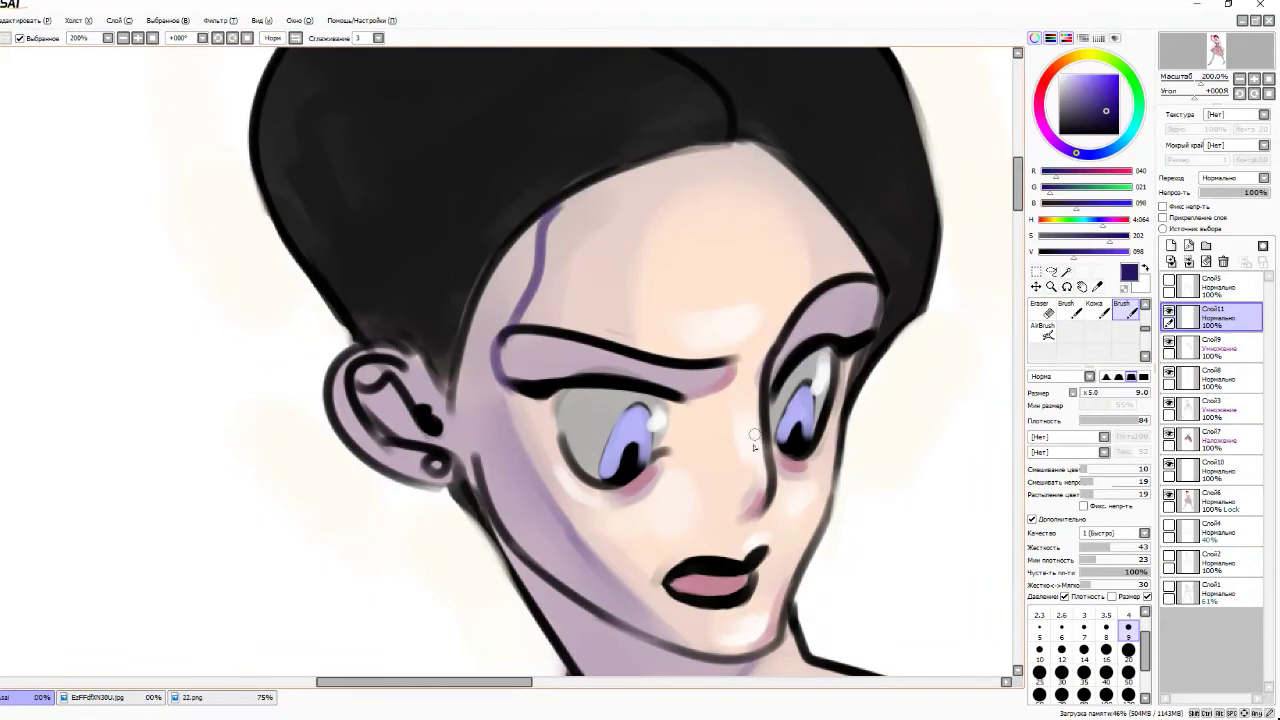
pyautogui.scroll(-4, 757, 435)
pyautogui.scroll(2, 630, 383)
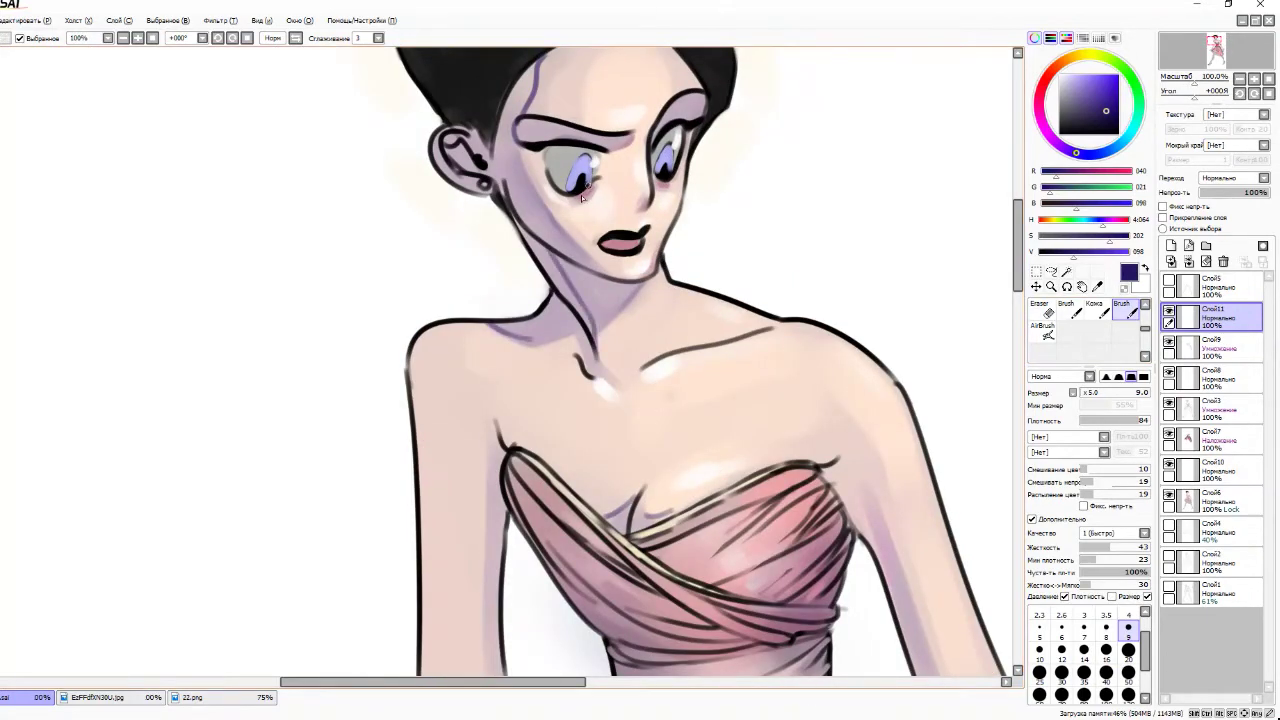
pyautogui.scroll(-3, 587, 264)
pyautogui.scroll(2, 771, 345)
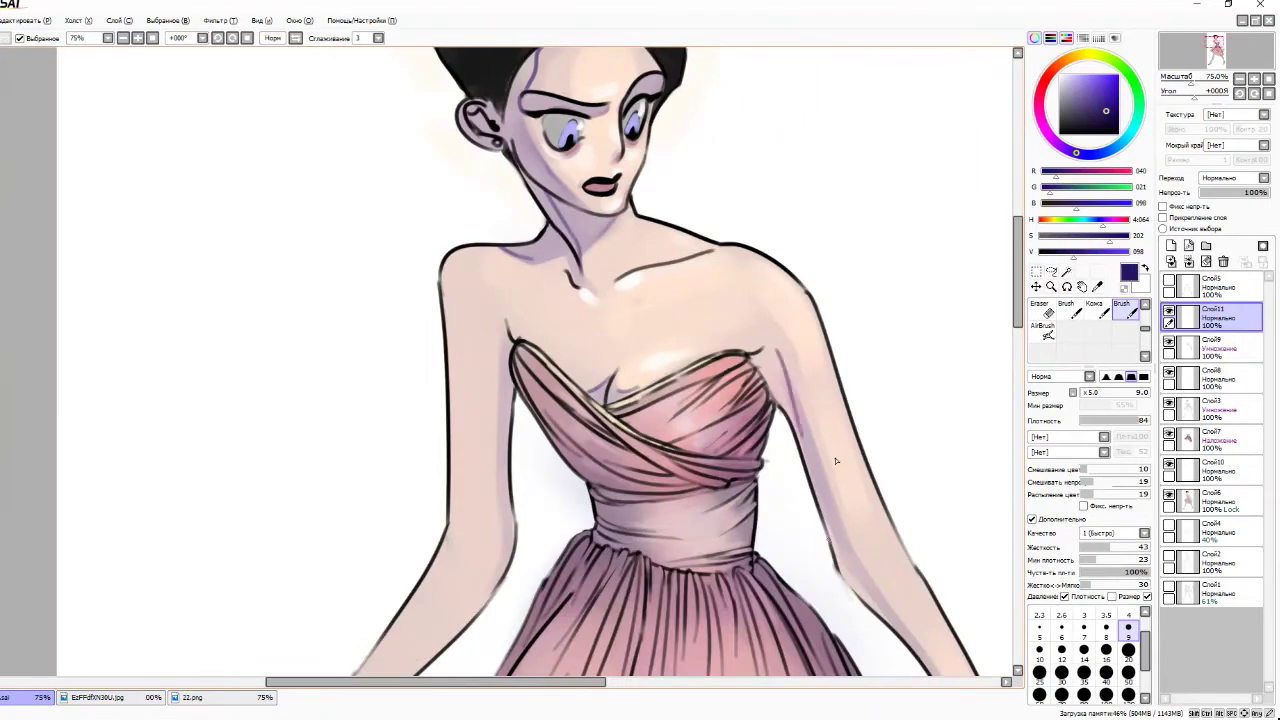
pyautogui.scroll(-3, 560, 488)
pyautogui.scroll(2, 515, 168)
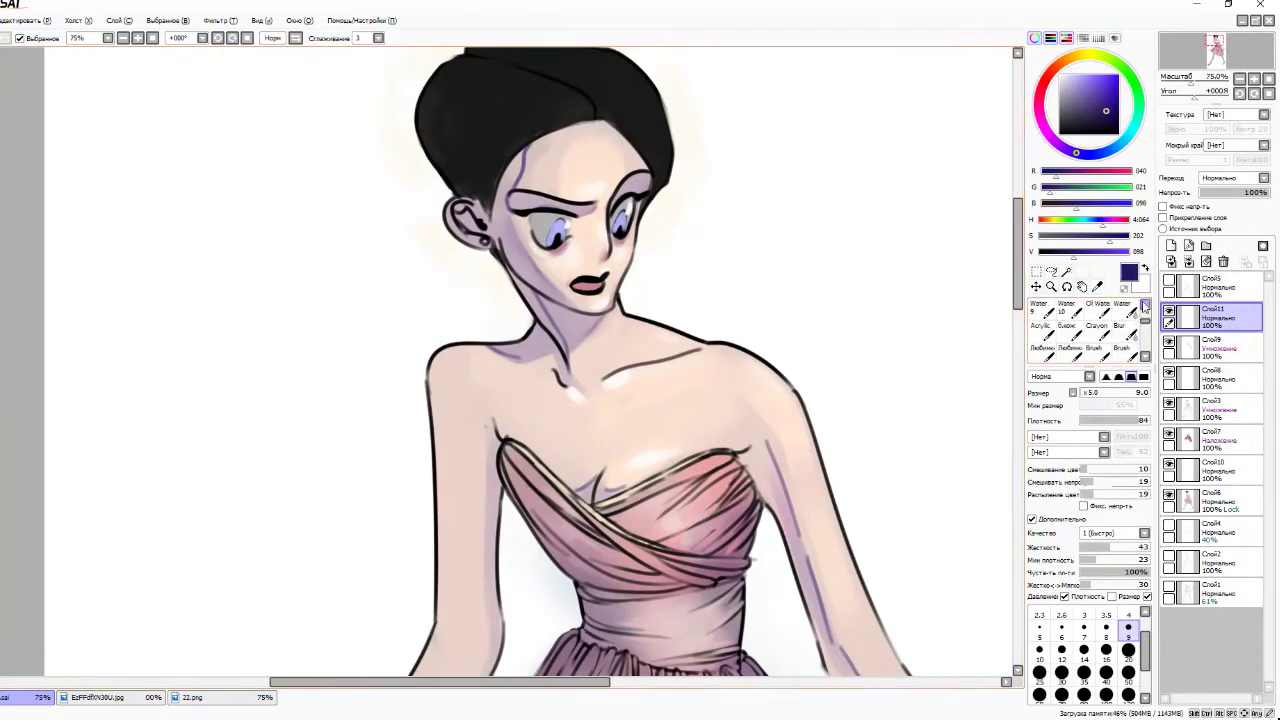
# - Soften the violet shadow edge on the forehead with Blur at size 50
pyautogui.press('n')
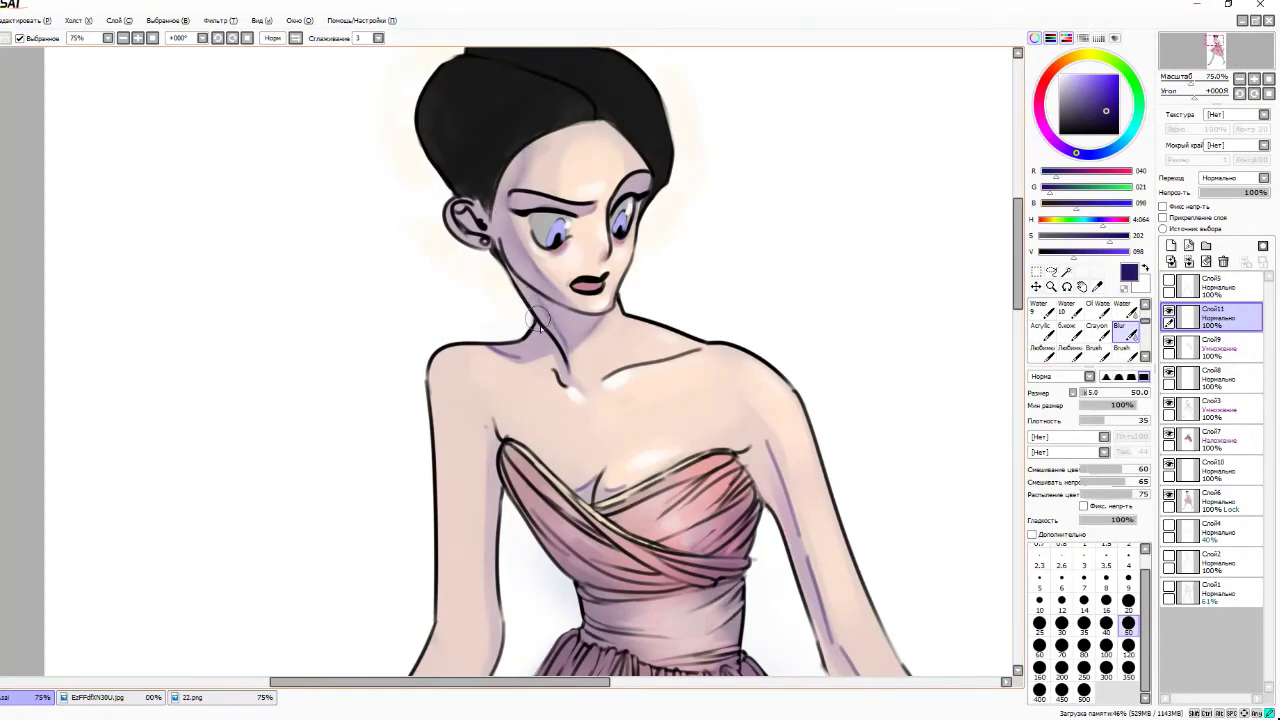
pyautogui.scroll(-4, 440, 202)
pyautogui.scroll(6, 459, 198)
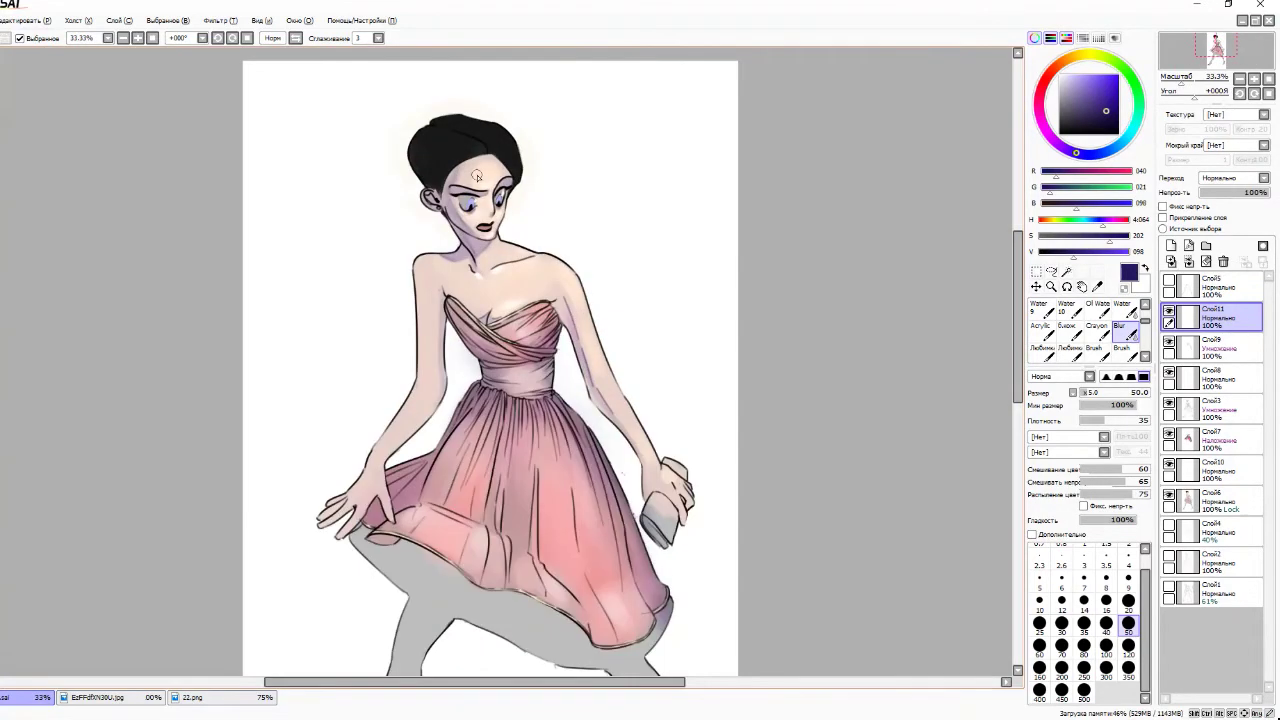
# - Reduce Blur to size 20 and soften the highlights and shading of the face on Слой6
pyautogui.click(1205, 502)
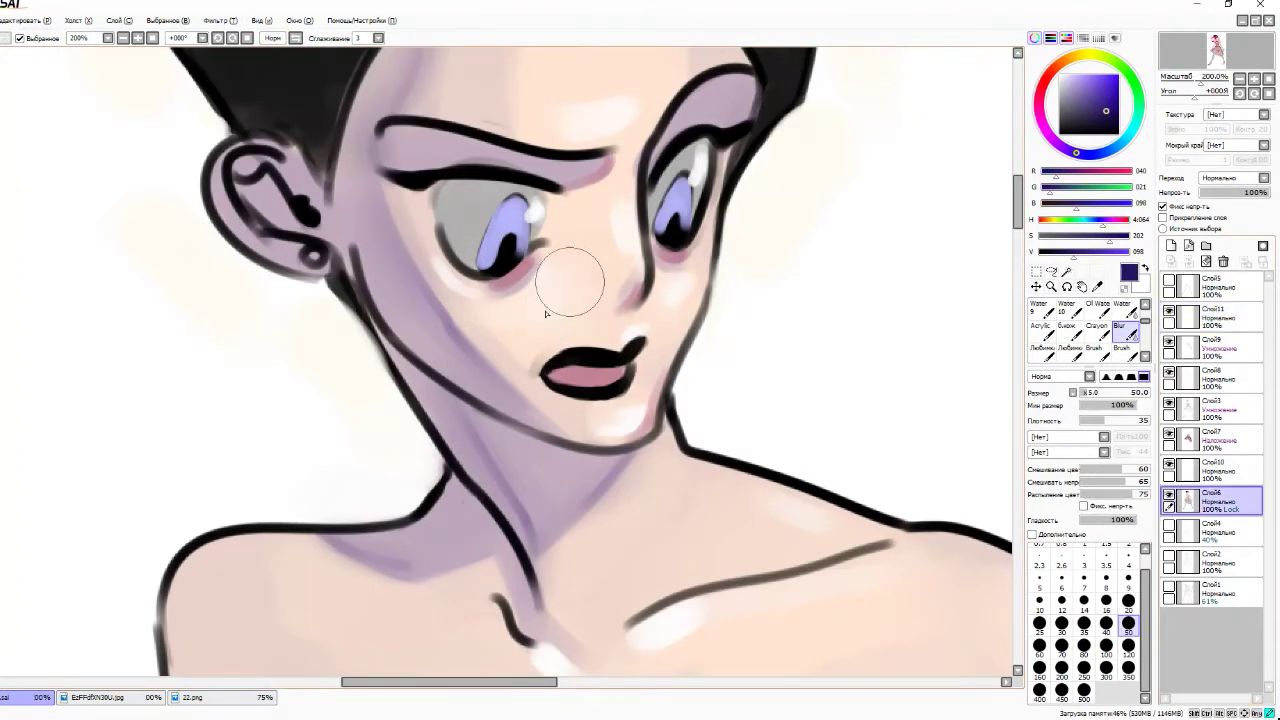
pyautogui.press('[')
pyautogui.press('[')
pyautogui.press('[')
pyautogui.press('[')
pyautogui.press('[')
pyautogui.scroll(-4, 618, 425)
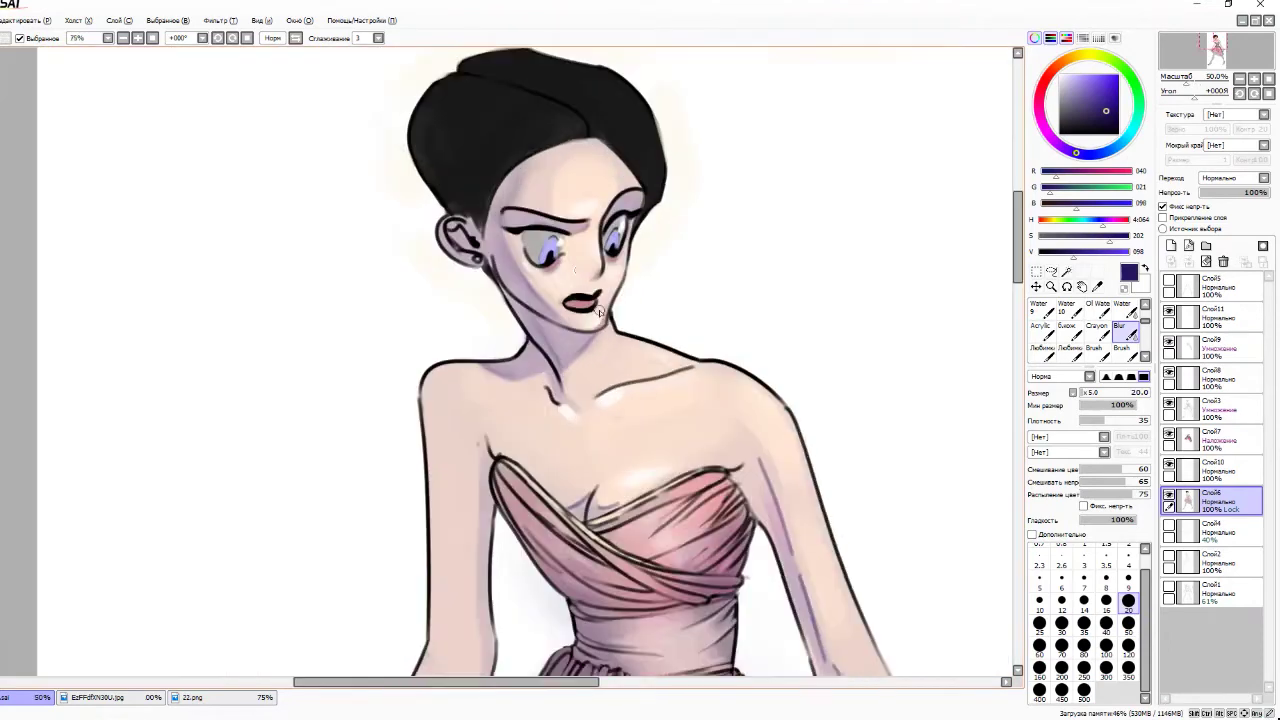
pyautogui.scroll(6, 600, 390)
# - On Слой11, work a sampled muted pink skin tone into the upper chest and set Blur to size 120 for blending
pyautogui.keyDown('ctrl'); pyautogui.keyDown('shift'); pyautogui.click(590, 380); pyautogui.keyUp('shift'); pyautogui.keyUp('ctrl')
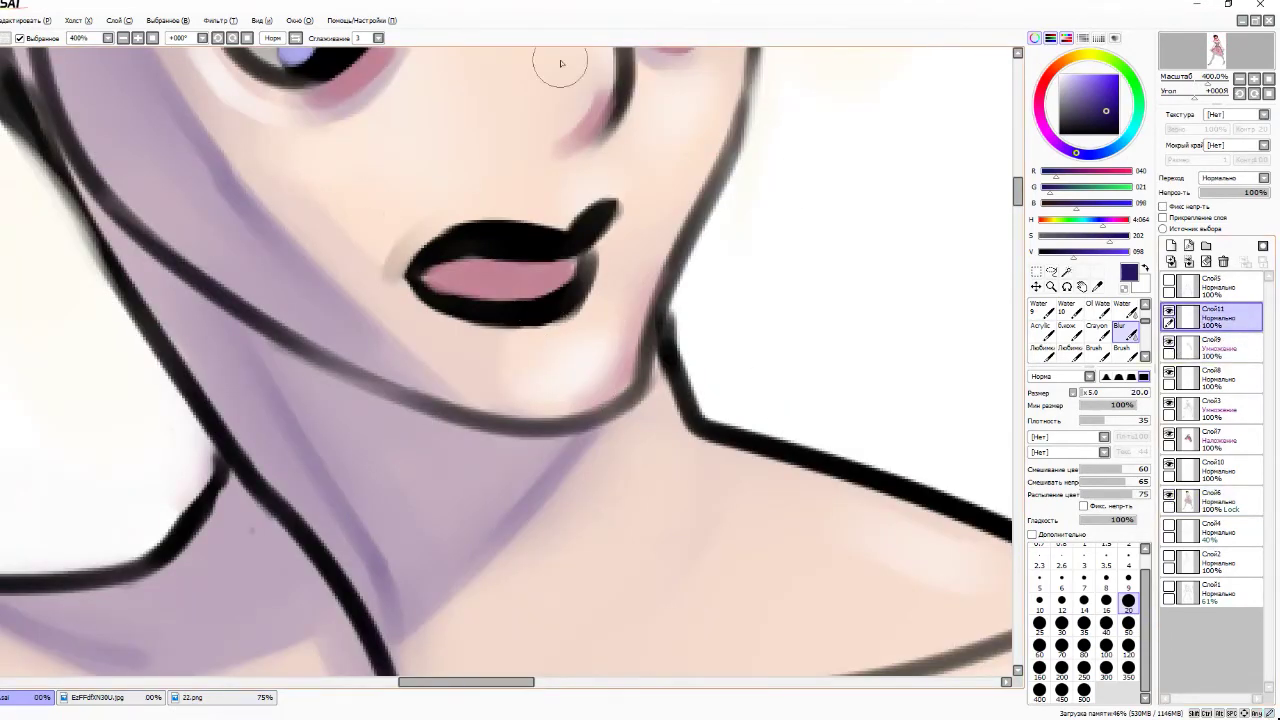
pyautogui.scroll(-1, 561, 63)
pyautogui.keyDown('alt'); pyautogui.click(487, 279); pyautogui.keyUp('alt')
pyautogui.scroll(-4, 649, 341)
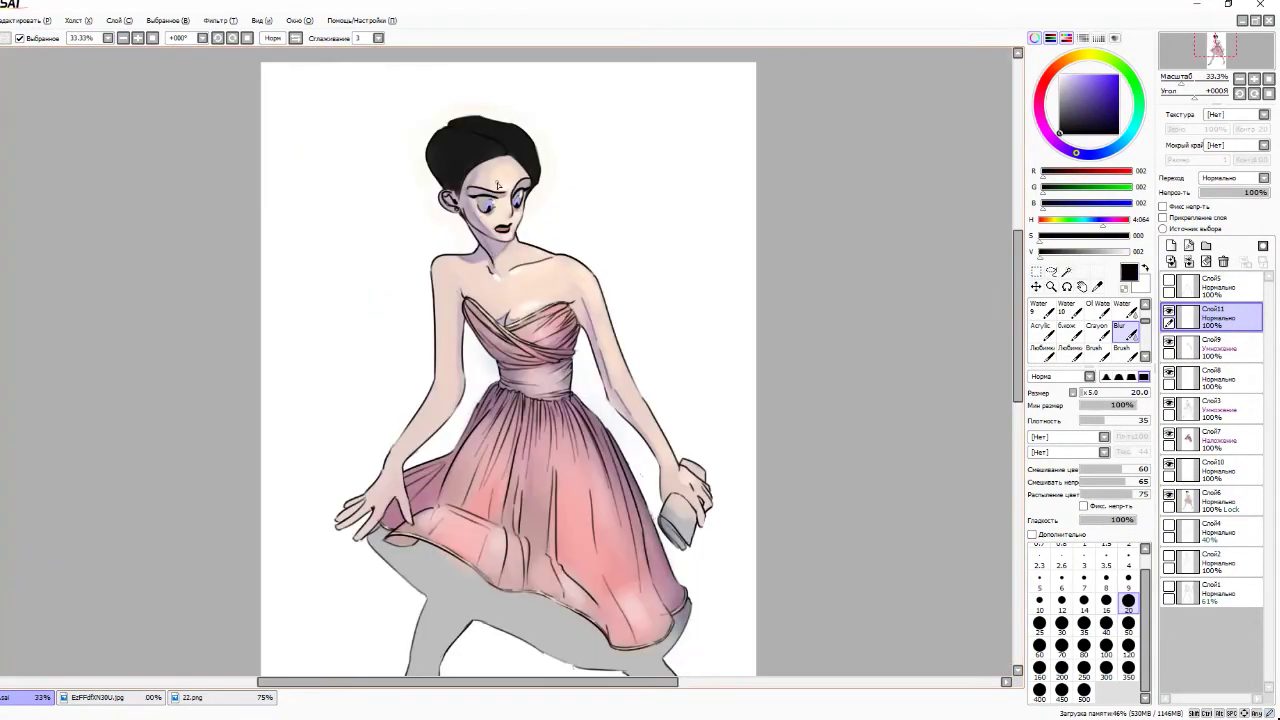
pyautogui.scroll(4, 486, 270)
pyautogui.scroll(-4, 600, 240)
pyautogui.scroll(3, 538, 383)
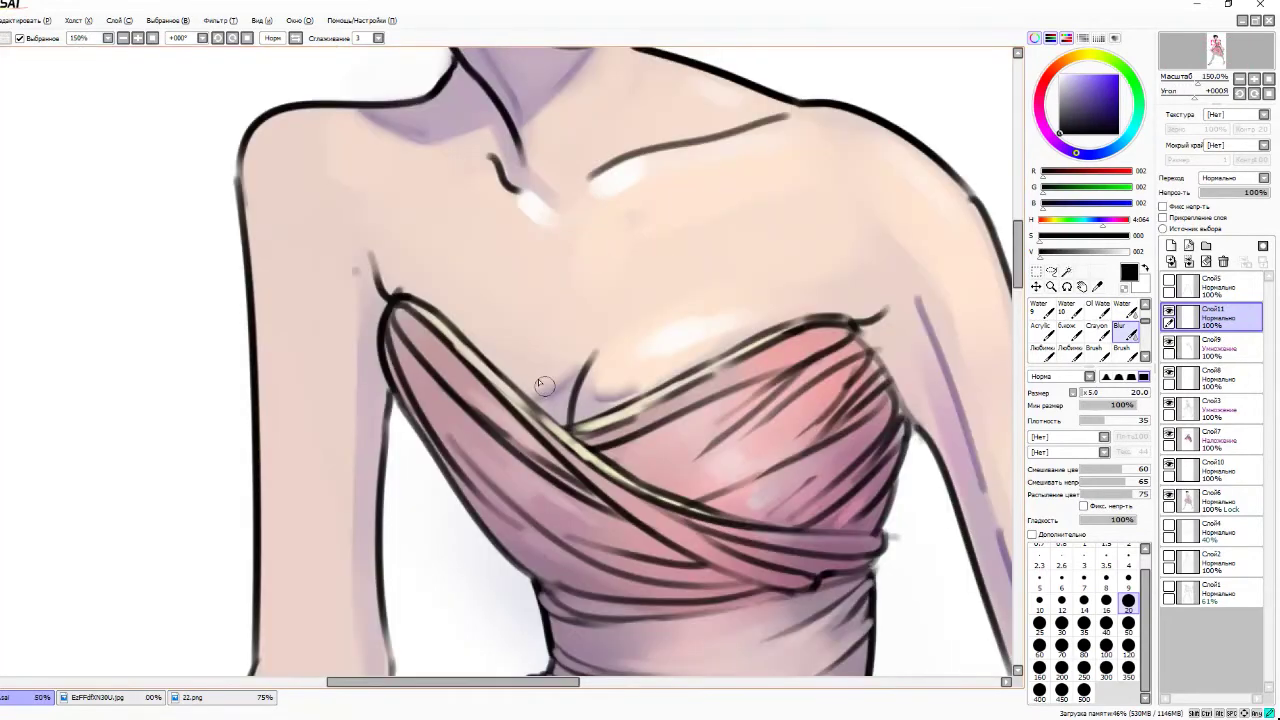
pyautogui.keyDown('alt'); pyautogui.click(557, 195); pyautogui.keyUp('alt')
pyautogui.moveTo(560, 300)
pyautogui.mouseDown()
pyautogui.moveTo(586, 314)
pyautogui.moveTo(760, 245)
pyautogui.mouseUp()
pyautogui.click(1128, 645)
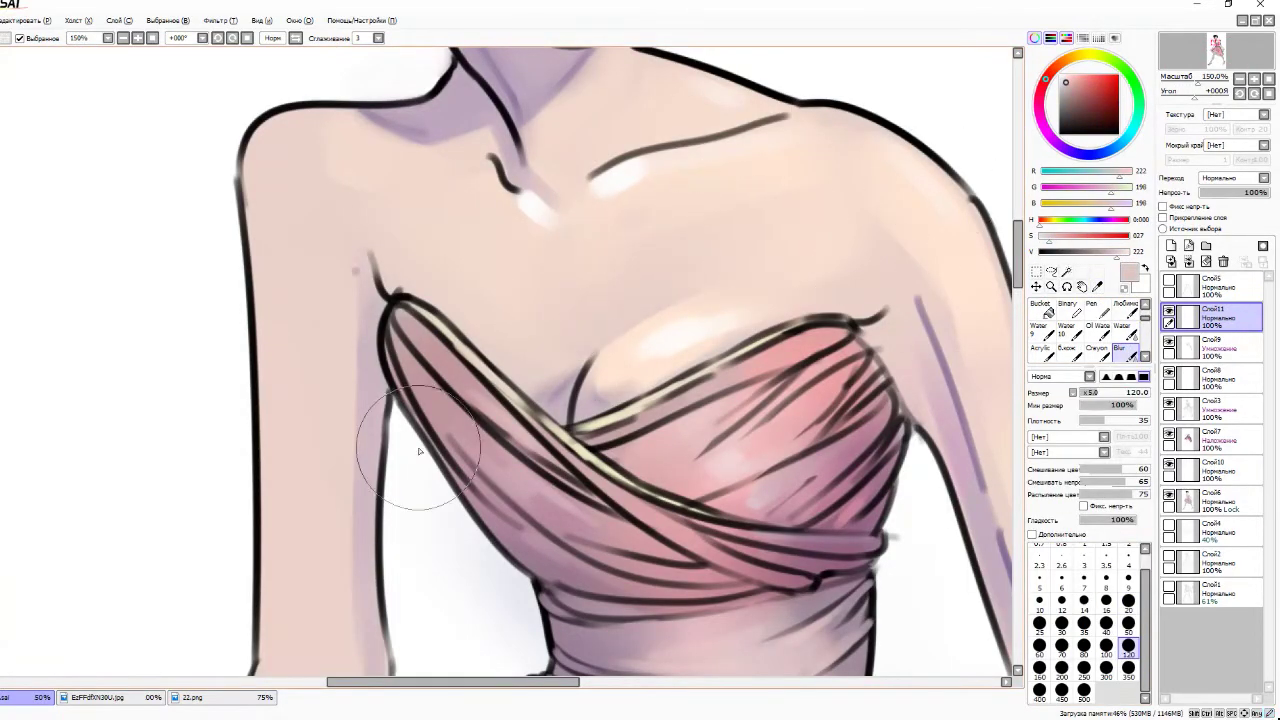
# - Mirror the canvas view horizontally and lighten the tops of the bust with a sampled light skin tone
pyautogui.scroll(-4, 429, 149)
pyautogui.click(295, 38)
pyautogui.scroll(4, 376, 200)
pyautogui.keyDown('alt'); pyautogui.click(585, 345); pyautogui.keyUp('alt')
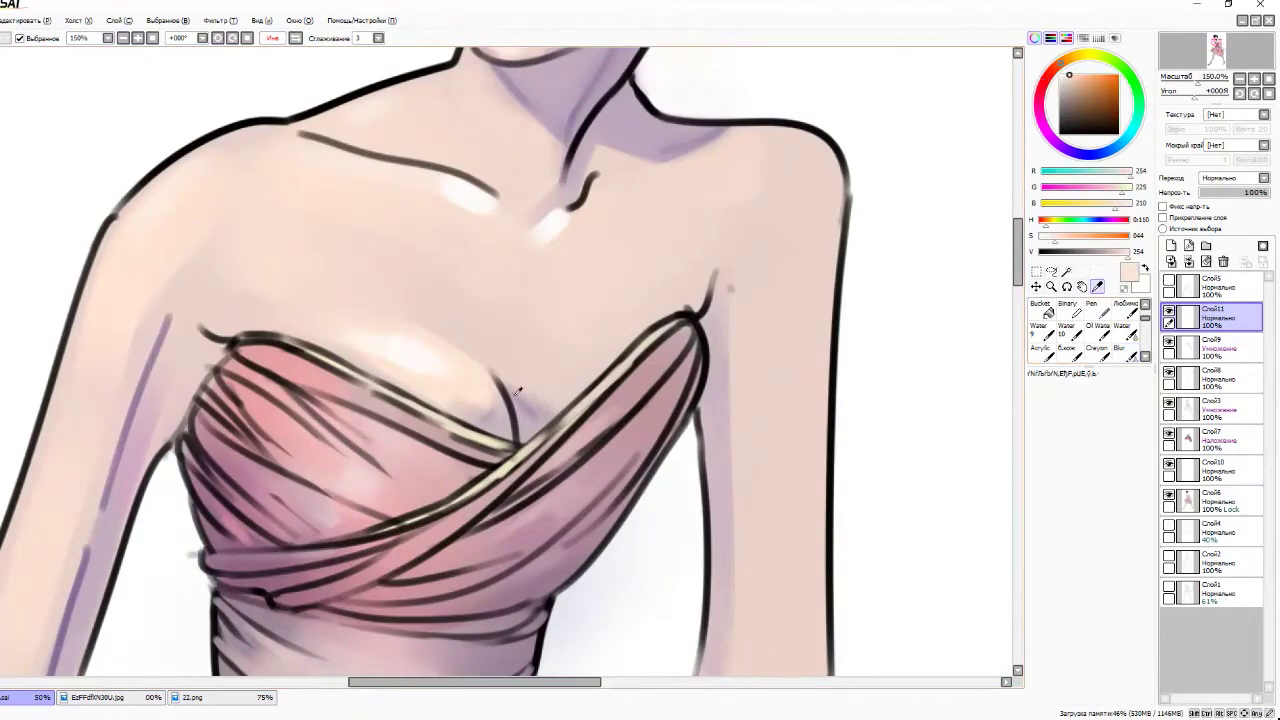
pyautogui.press('b')
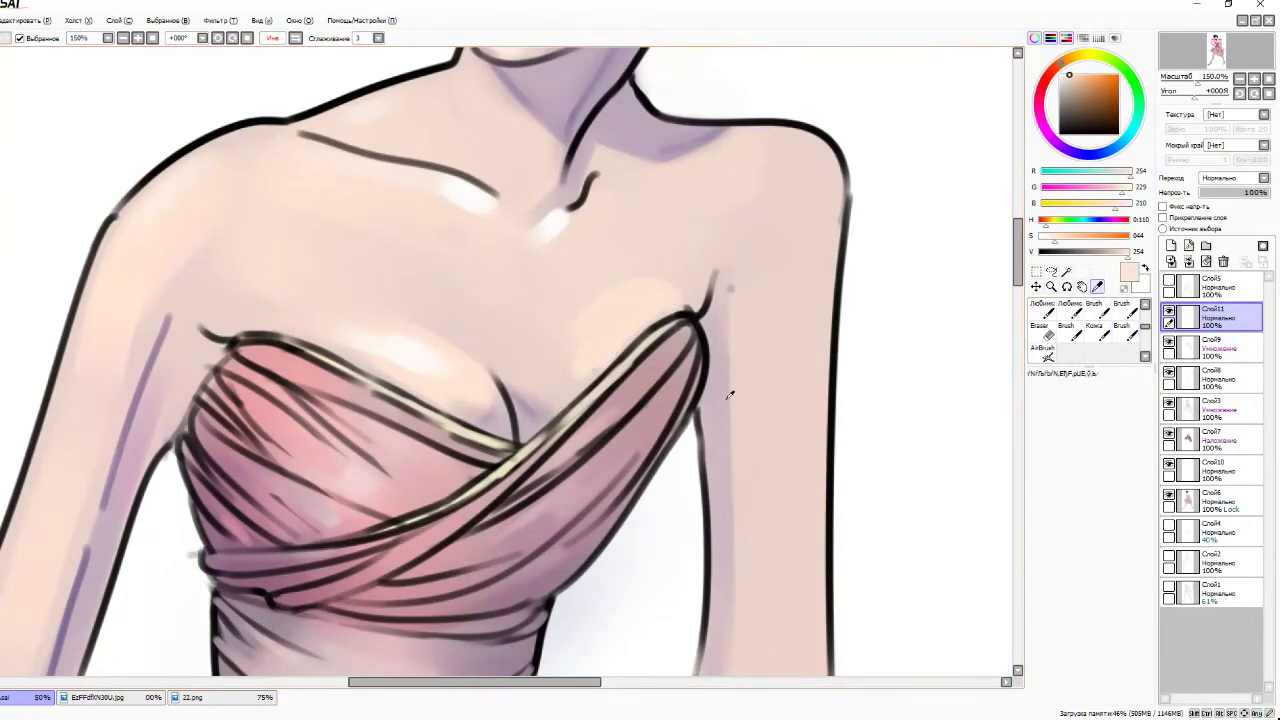
# - Paint mauve shadows above both breasts with the Brush at size 20 and blend them with Blur at size 50
pyautogui.keyDown('alt'); pyautogui.click(745, 345); pyautogui.keyUp('alt')
pyautogui.moveTo(275, 300)
pyautogui.mouseDown()
pyautogui.moveTo(334, 249)
pyautogui.moveTo(289, 309)
pyautogui.moveTo(416, 292)
pyautogui.mouseUp()
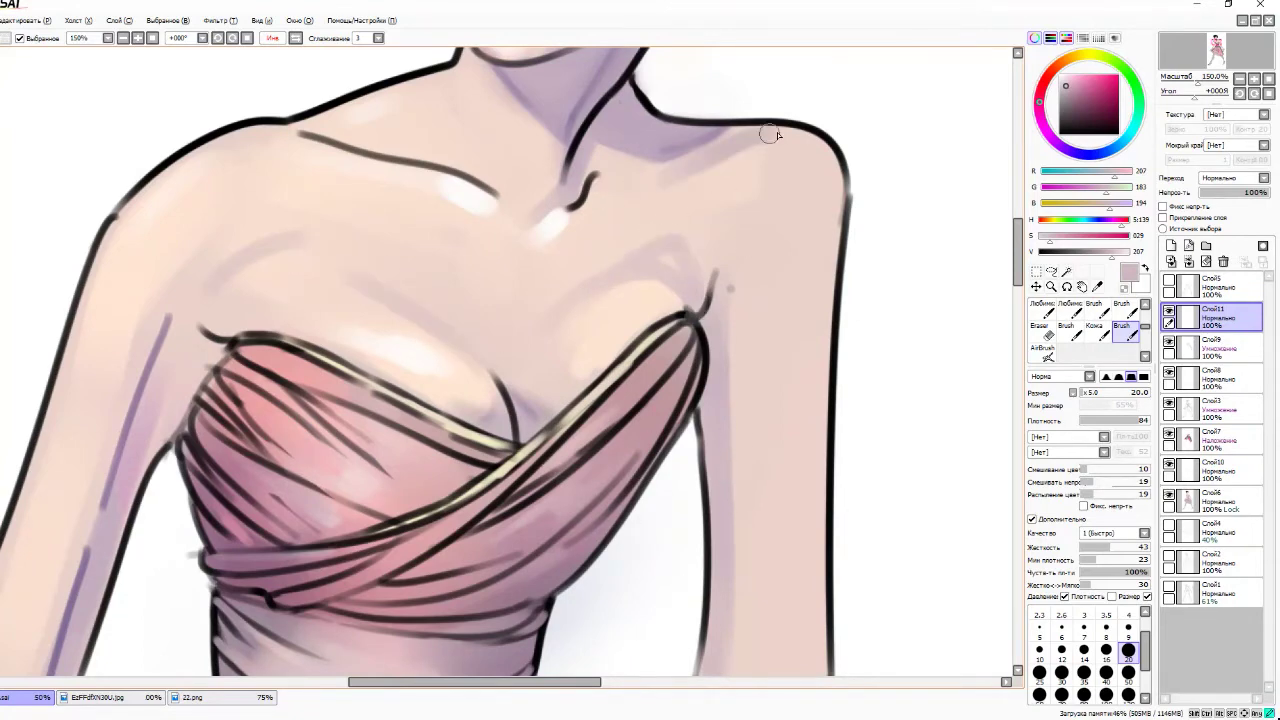
pyautogui.scroll(-4, 660, 180)
pyautogui.scroll(4, 789, 206)
pyautogui.click(1118, 310)
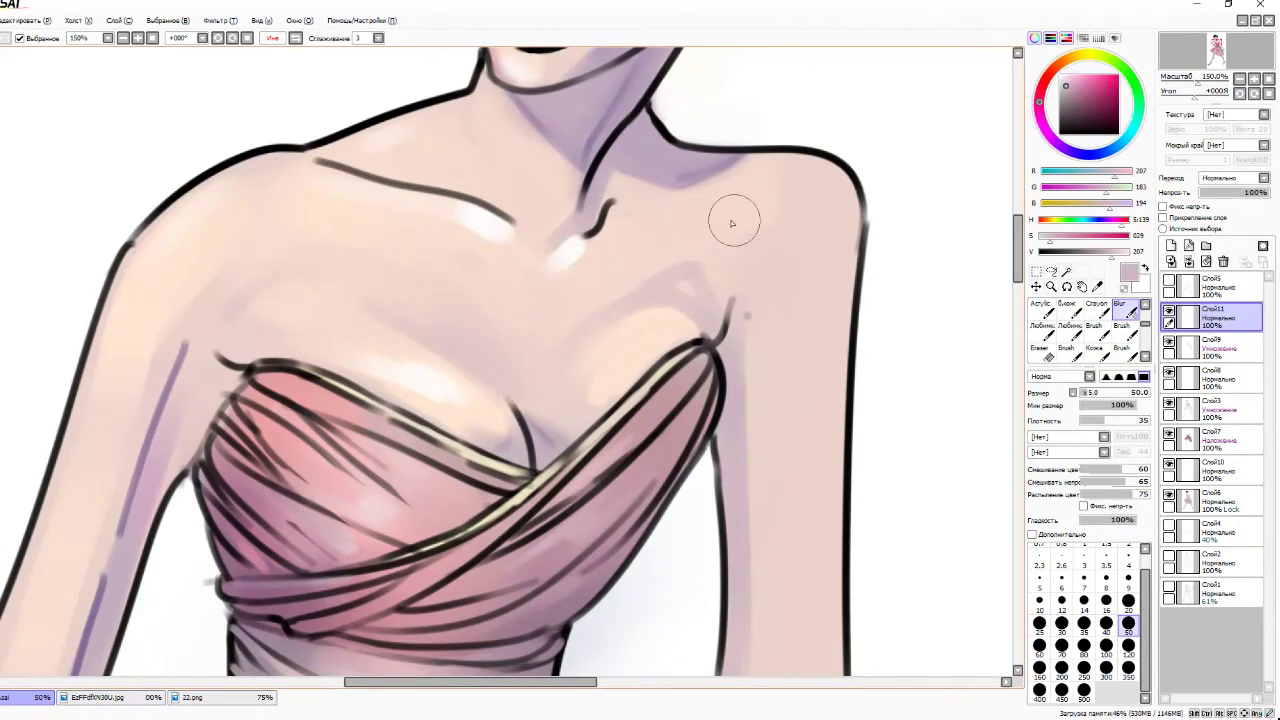
pyautogui.scroll(-4, 477, 405)
pyautogui.scroll(4, 518, 388)
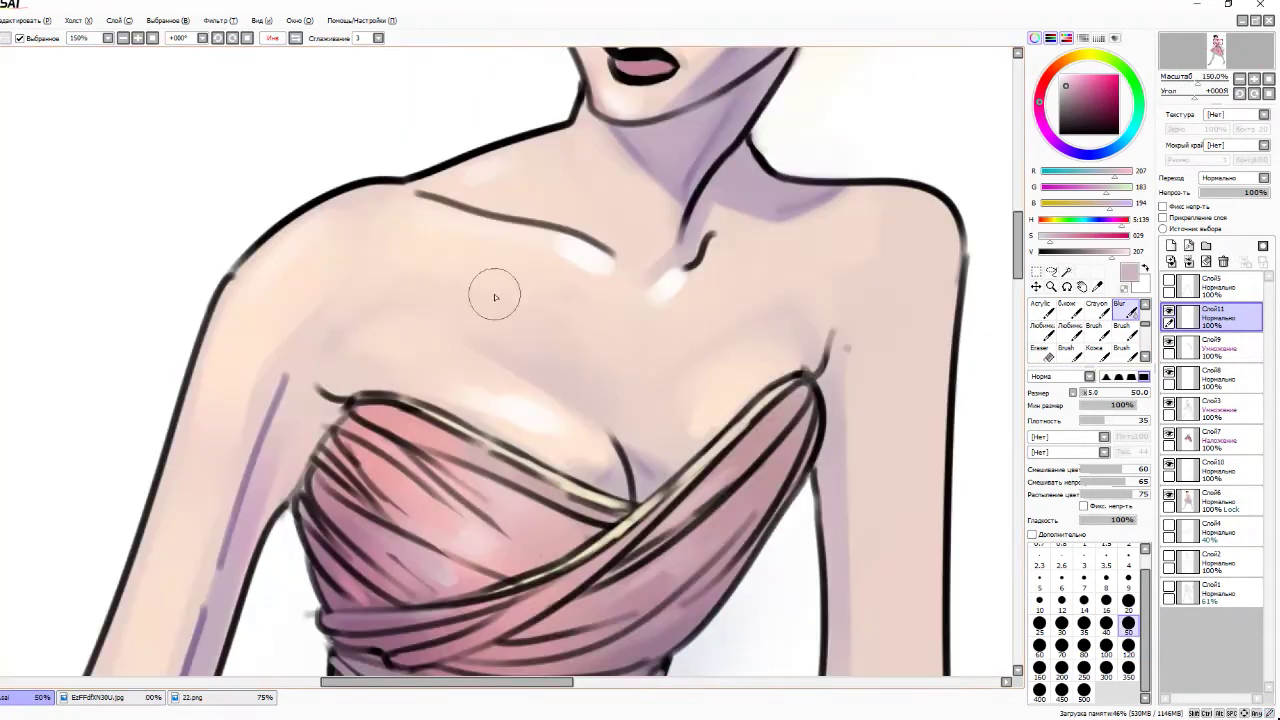
# - Tone down the white highlight on the bust with a sampled light skin tone, using the Brush at size 20
pyautogui.keyDown('ctrl'); pyautogui.keyDown('shift'); pyautogui.click(455, 372); pyautogui.keyUp('shift'); pyautogui.keyUp('ctrl')
pyautogui.press('b')
pyautogui.keyDown('alt'); pyautogui.click(462, 360); pyautogui.keyUp('alt')
pyautogui.keyDown('ctrl'); pyautogui.keyDown('shift'); pyautogui.click(462, 360); pyautogui.keyUp('shift'); pyautogui.keyUp('ctrl')
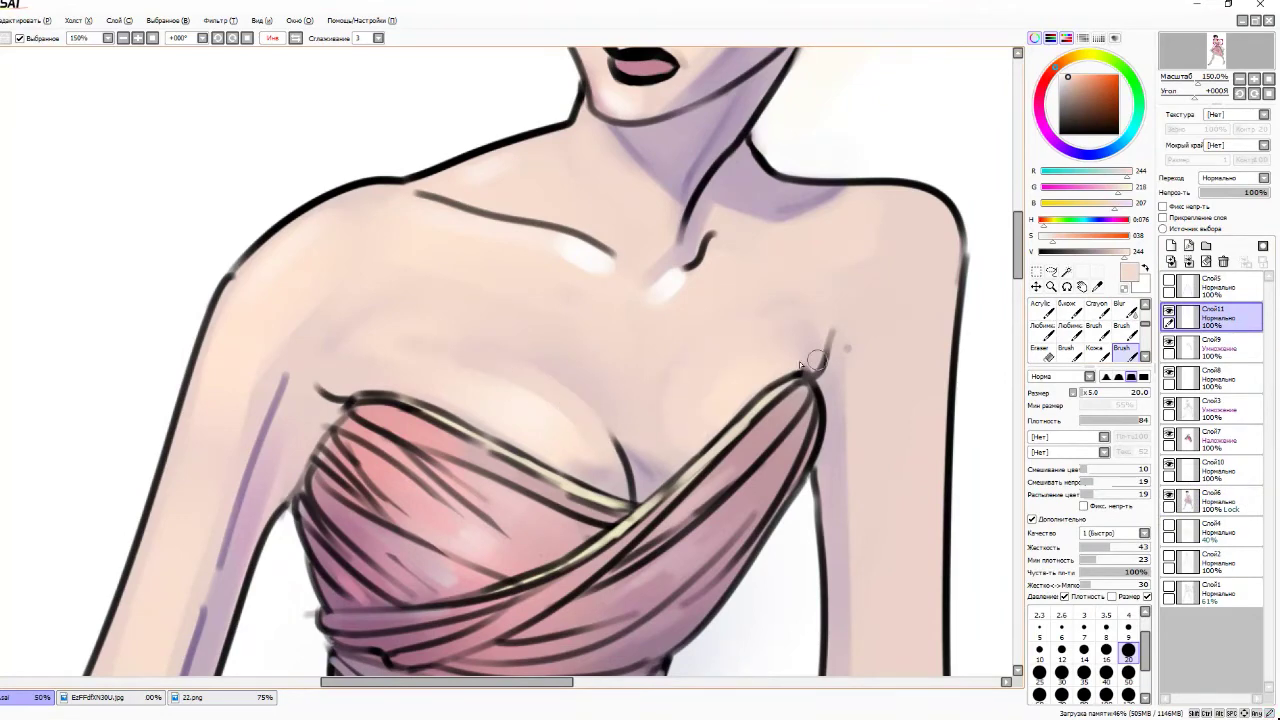
pyautogui.scroll(-4, 420, 331)
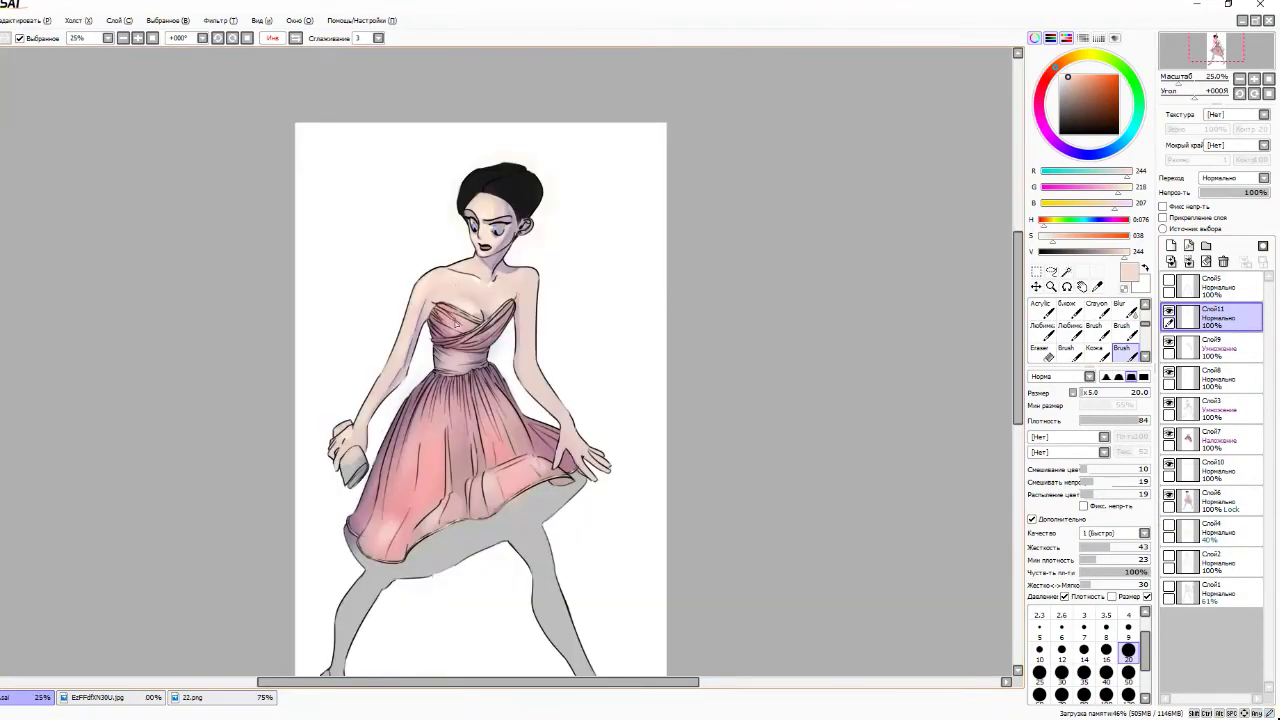
# - Even out the skin across the chest and bust with sampled skin tones, using the Brush at size 40
pyautogui.scroll(4, 456, 323)
pyautogui.press(']')
pyautogui.press(']')
pyautogui.press(']')
pyautogui.press(']')
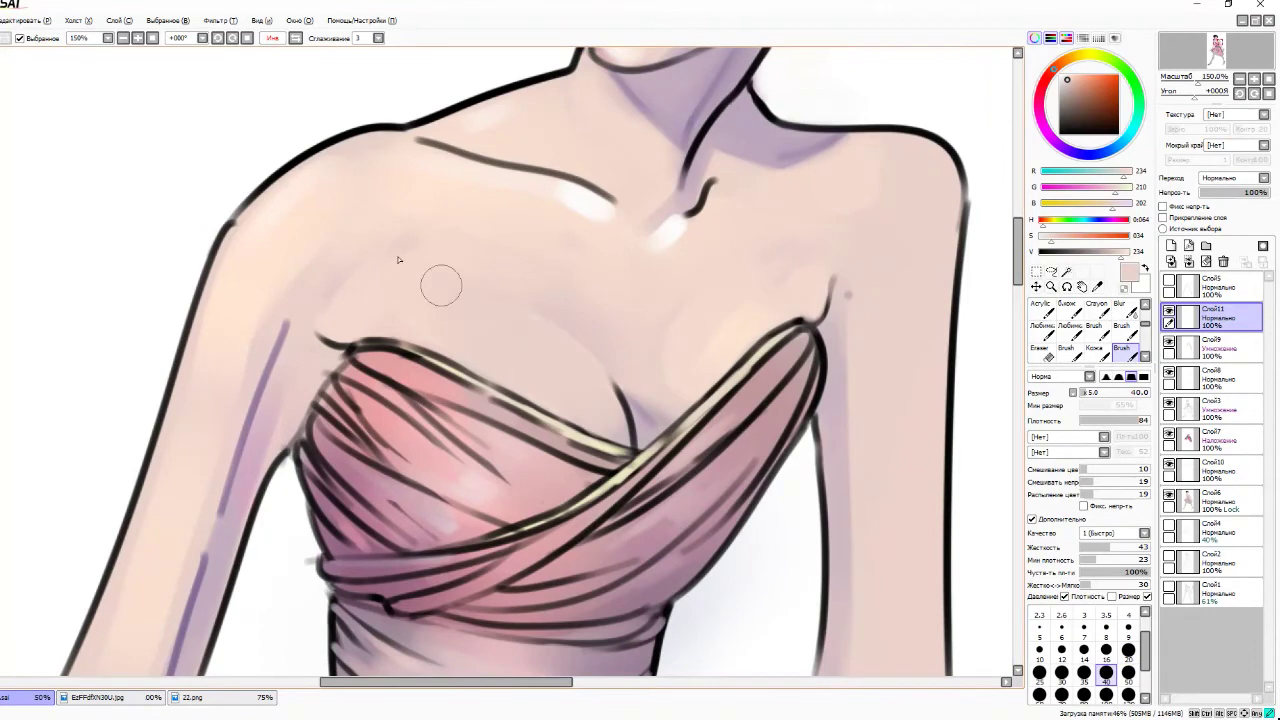
pyautogui.keyDown('alt'); pyautogui.click(874, 296); pyautogui.keyUp('alt')
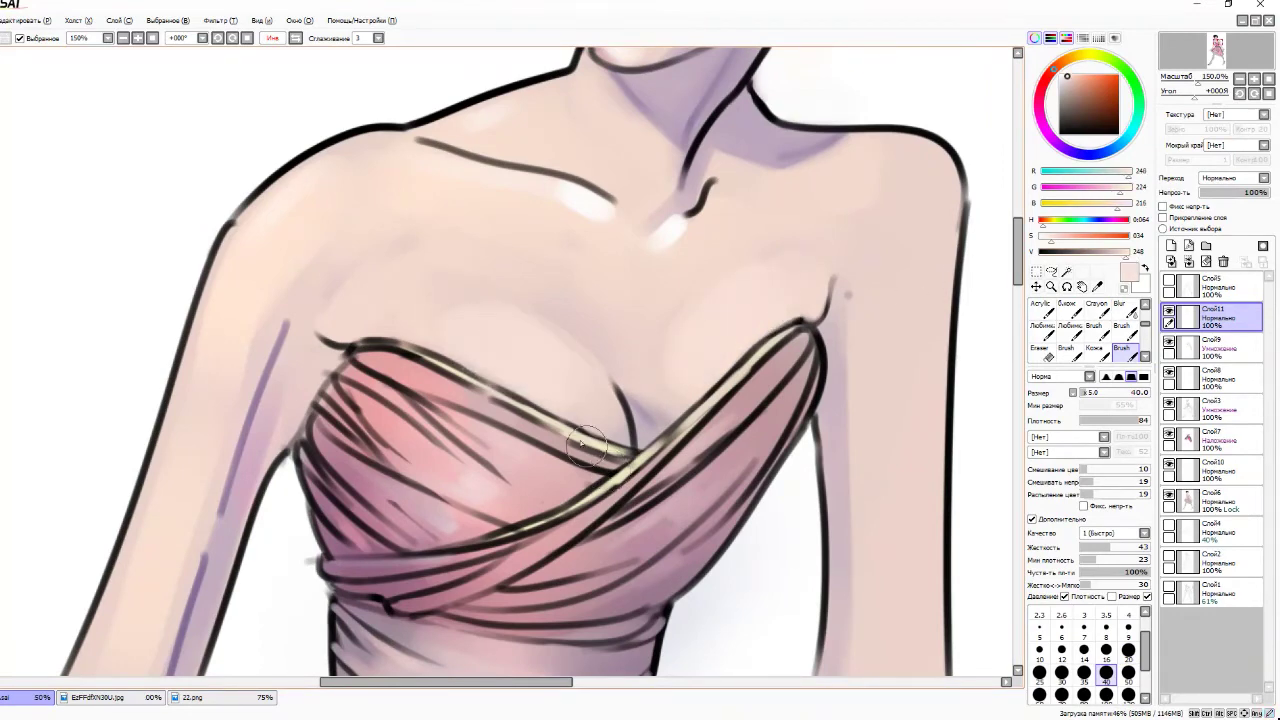
# - Restore the unmirrored view and blend the skin of the chest and shoulder with Blur at size 120
pyautogui.scroll(-4, 588, 445)
pyautogui.moveTo(486, 120); pyautogui.dragTo(263, 186)
pyautogui.scroll(3, 459, 253)
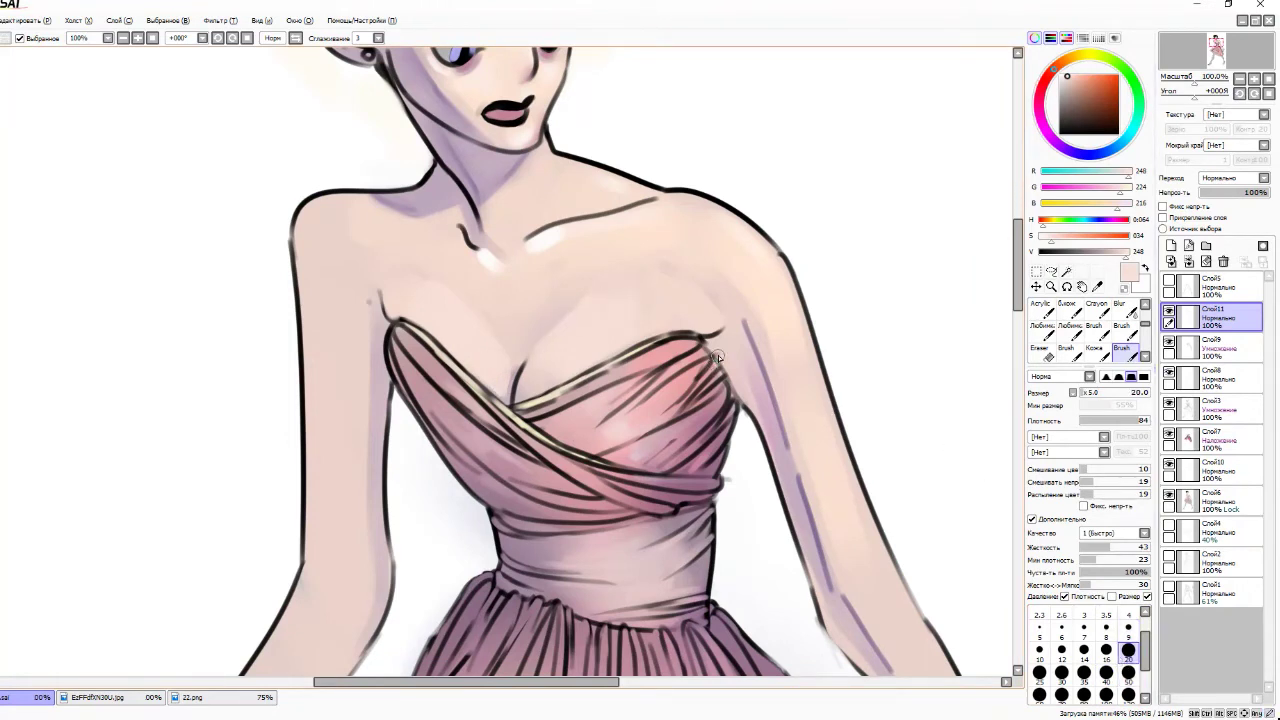
pyautogui.press('b')
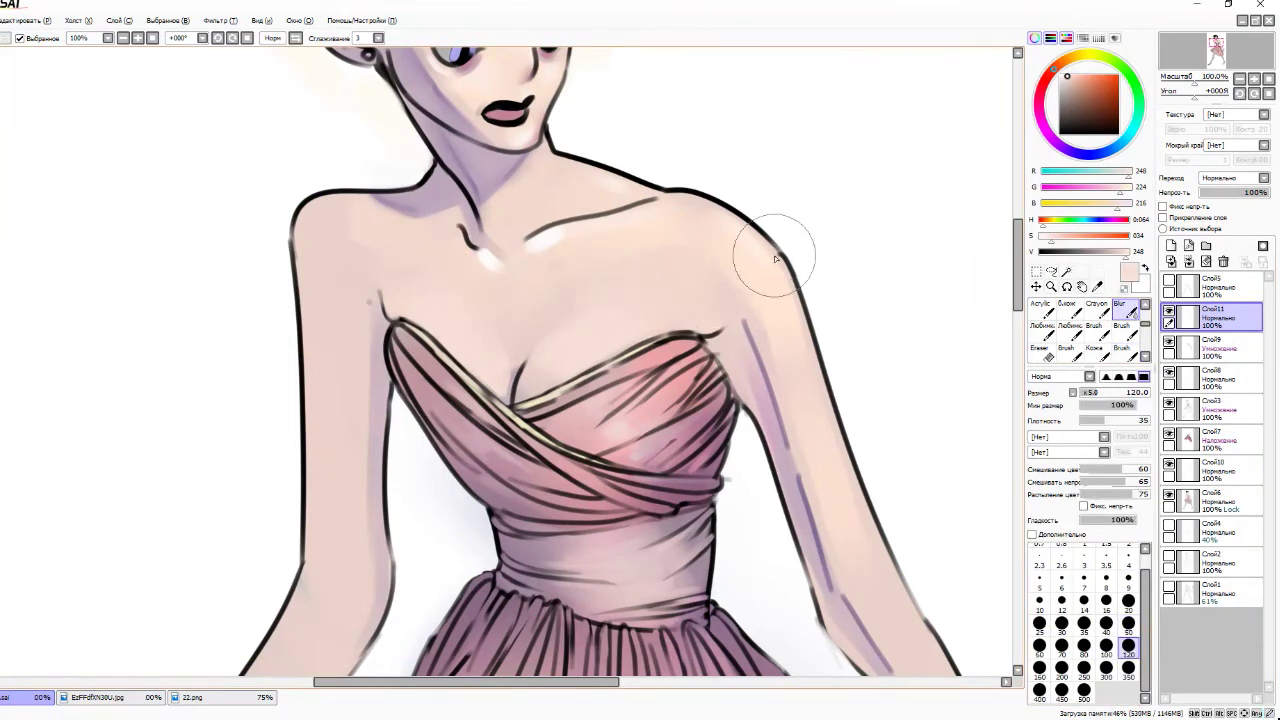
pyautogui.scroll(-4, 529, 194)
pyautogui.scroll(6, 703, 271)
# - Clean up the skin around the cleavage line with a light skin tone, using the Brush at size 9
pyautogui.click(1122, 352)
pyautogui.click(1128, 627)
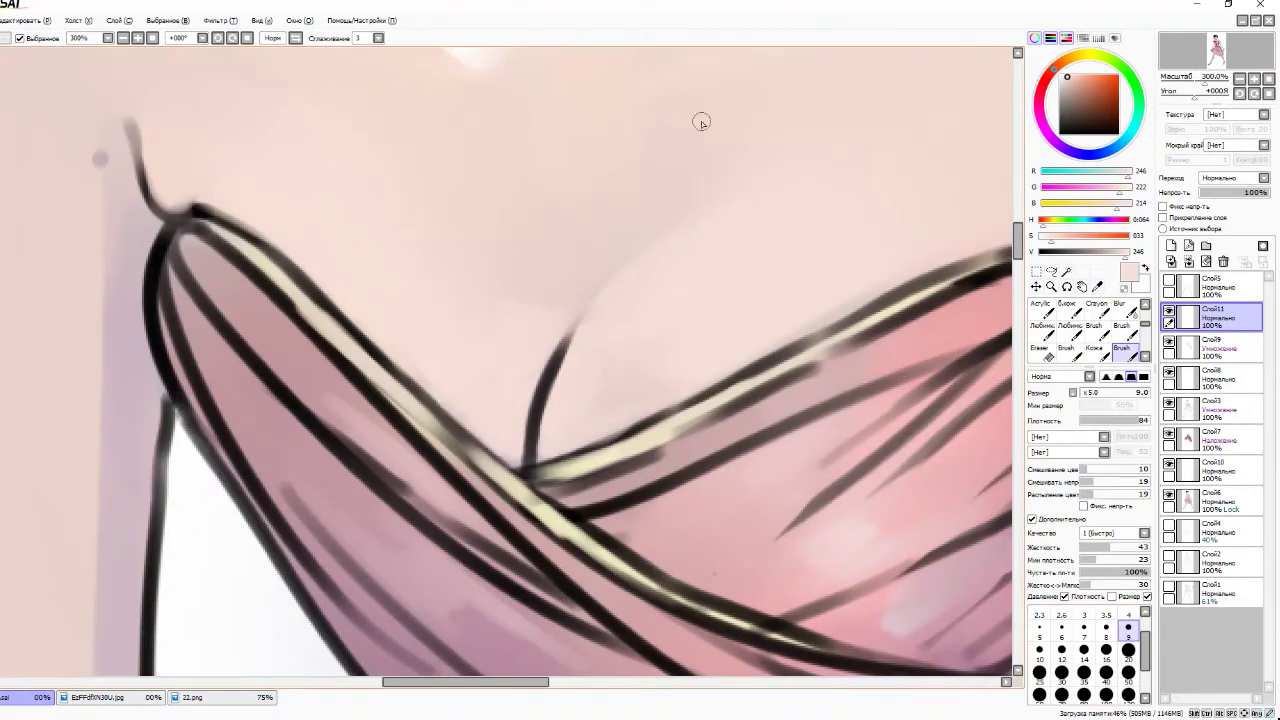
pyautogui.scroll(-6, 651, 176)
pyautogui.scroll(5, 572, 202)
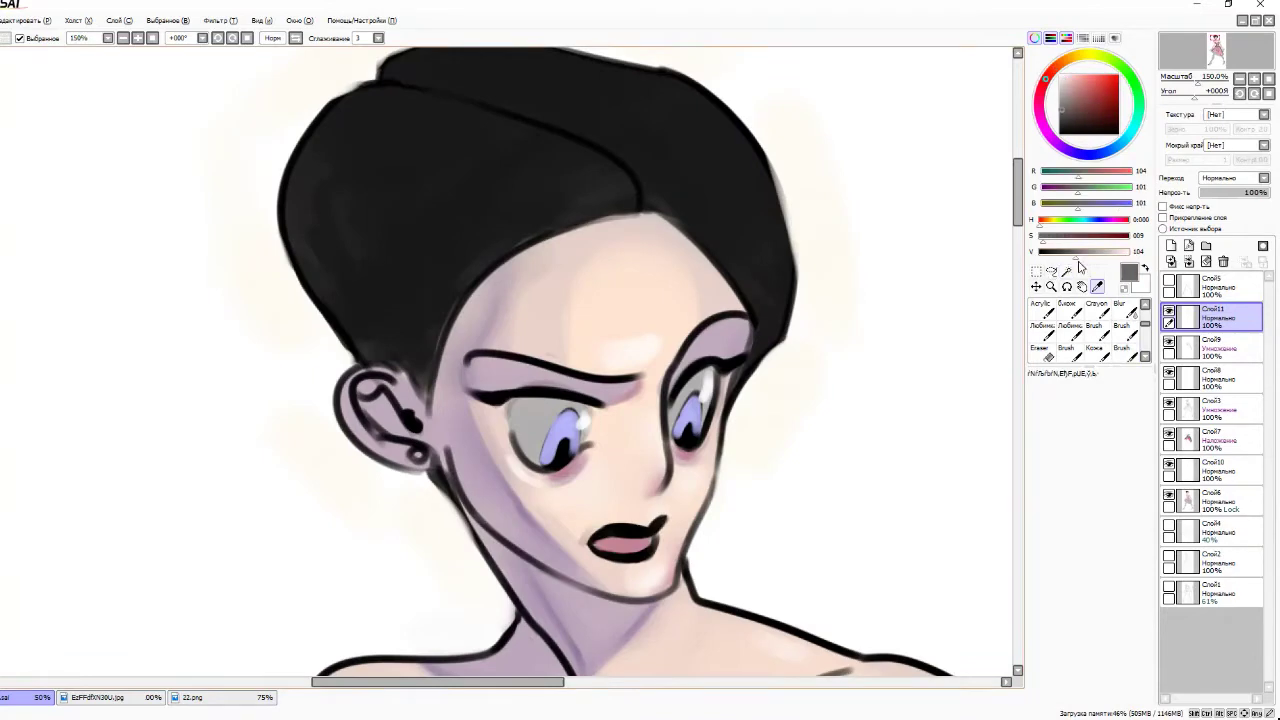
# - Paint dark grey reflected light along the hairline and the outer edges of the black hair, using the Brush at sizes 9 and 20
pyautogui.scroll(-3, 665, 204)
pyautogui.scroll(5, 700, 250)
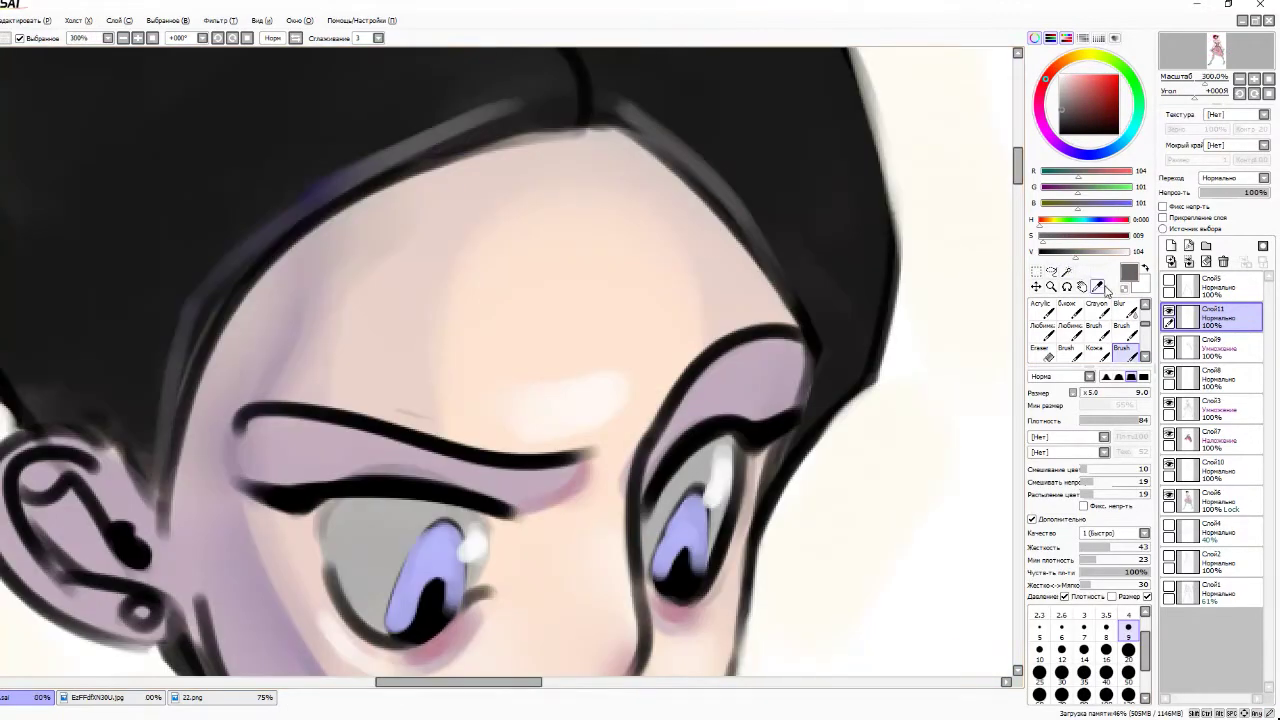
pyautogui.scroll(-4, 840, 380)
pyautogui.scroll(3, 423, 428)
pyautogui.press(']')
pyautogui.press(']')
pyautogui.press(']')
pyautogui.press(']')
pyautogui.press(']')
pyautogui.scroll(-3, 396, 316)
pyautogui.scroll(1, 971, 240)
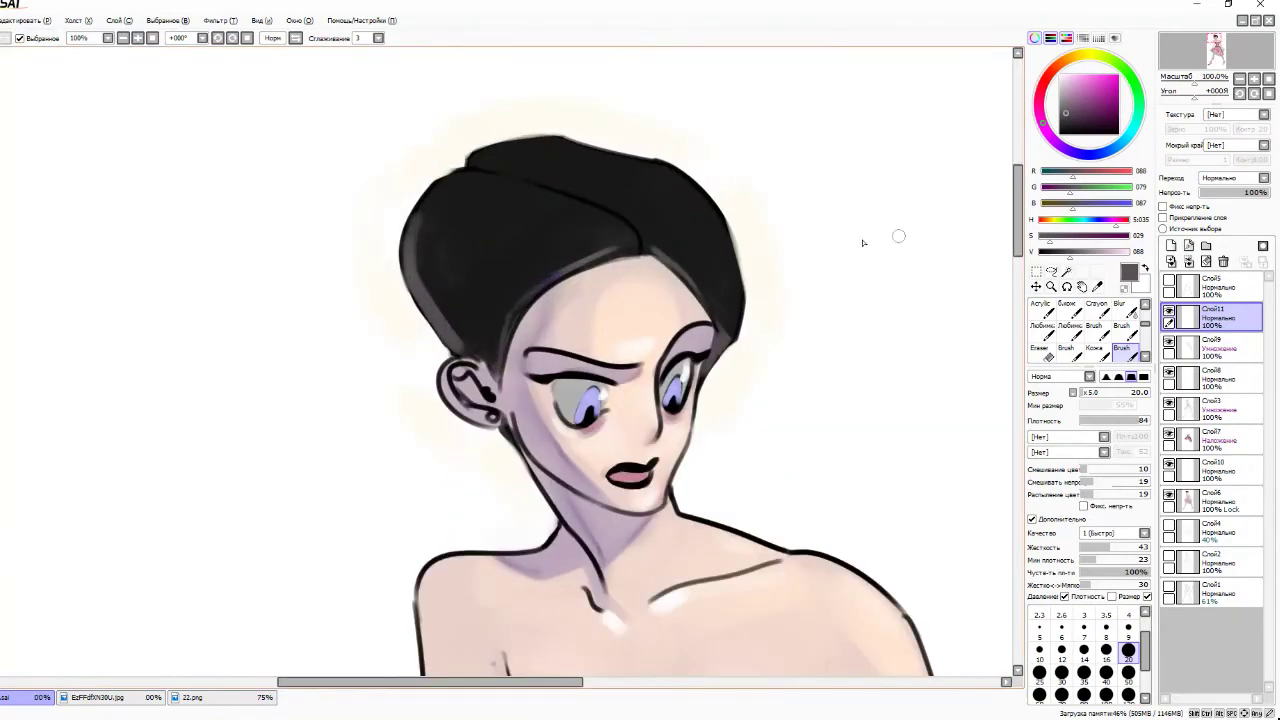
# - Add light grey highlight streaks to the crown and front of the hair, using the Brush at size 9
pyautogui.scroll(3, 600, 330)
pyautogui.keyDown('alt'); pyautogui.click(843, 577); pyautogui.keyUp('alt')
pyautogui.press('[')
pyautogui.press('[')
pyautogui.press('[')
pyautogui.press('[')
pyautogui.press('[')
pyautogui.moveTo(520, 345)
pyautogui.mouseDown()
pyautogui.moveTo(694, 274)
pyautogui.moveTo(750, 330)
pyautogui.mouseUp()
pyautogui.scroll(-3, 740, 320)
pyautogui.scroll(2, 640, 357)
pyautogui.scroll(-3, 534, 272)
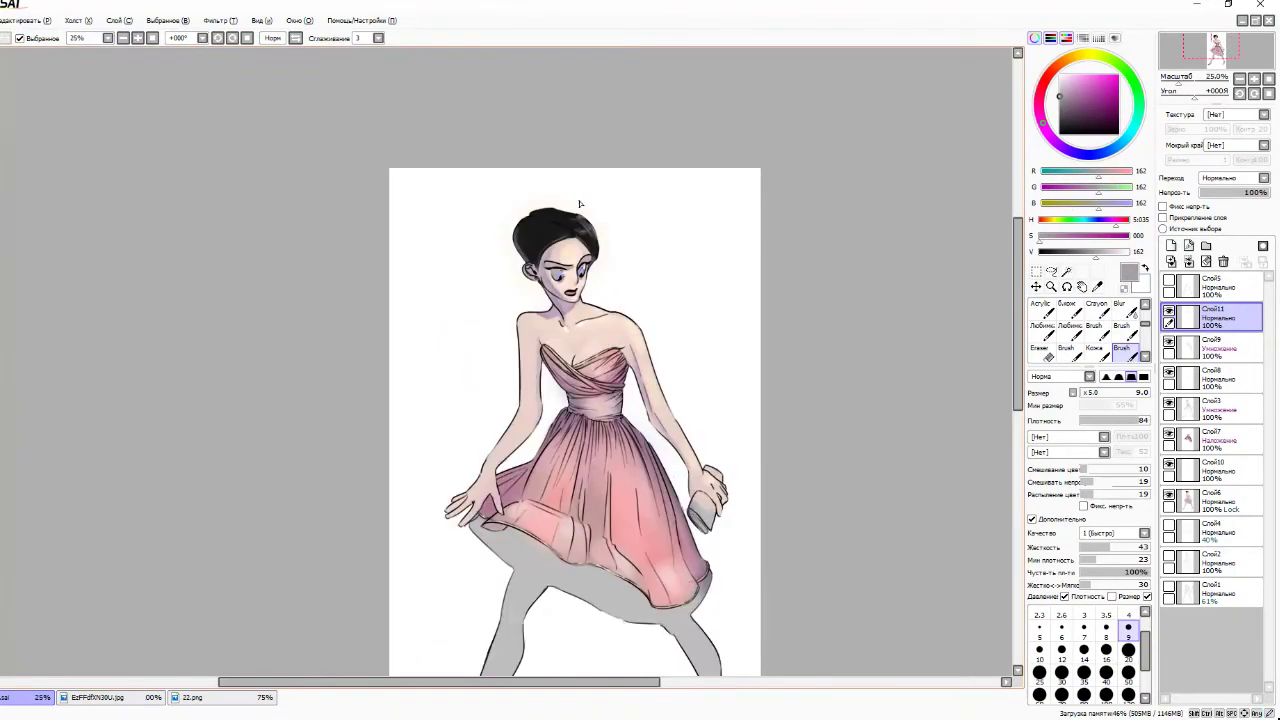
pyautogui.scroll(3, 580, 203)
pyautogui.hotkey('ctrl', 'z')
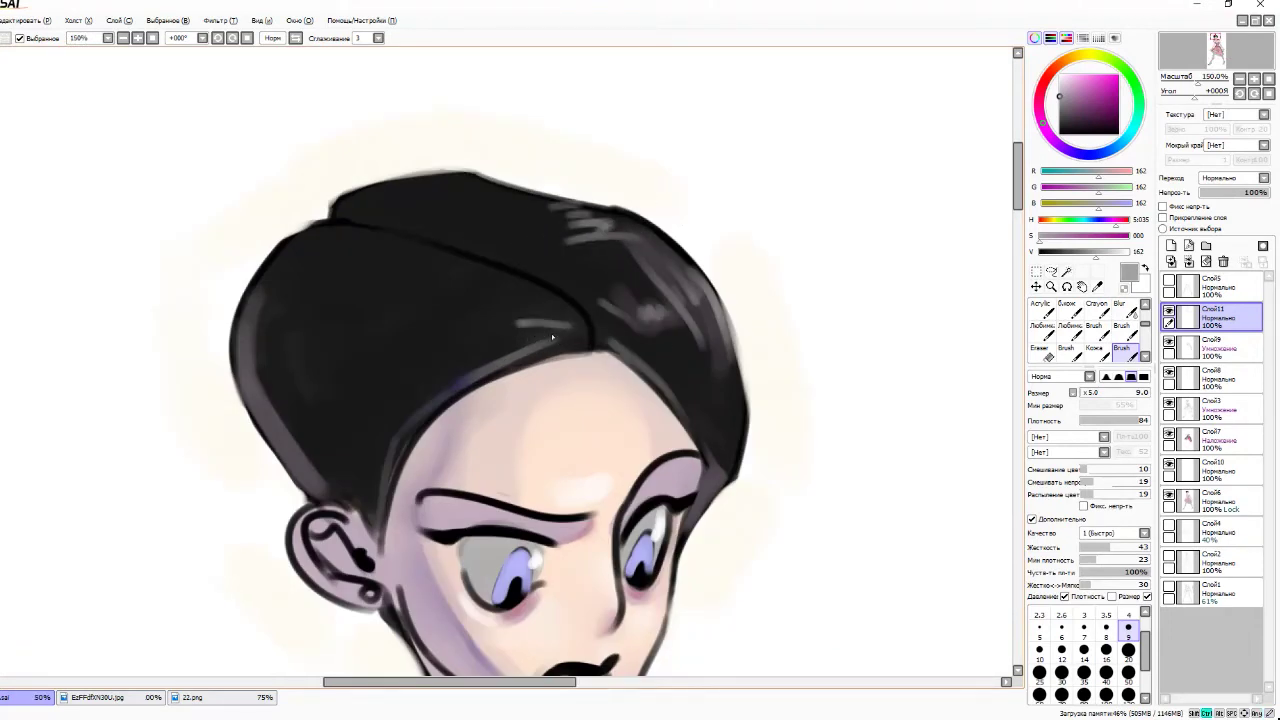
pyautogui.moveTo(386, 319); pyautogui.dragTo(409, 304)
# - Soften the hair highlights with Blur at sizes 20 and 50
pyautogui.press('b')
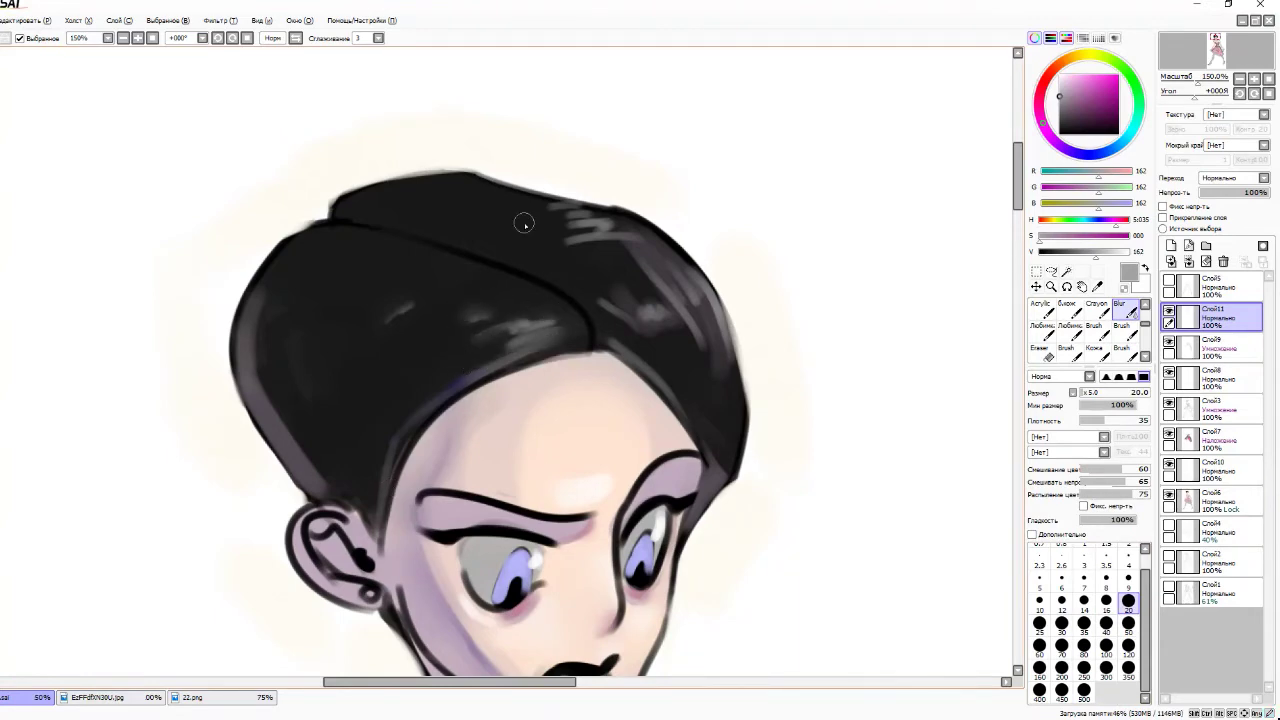
pyautogui.scroll(1, 549, 160)
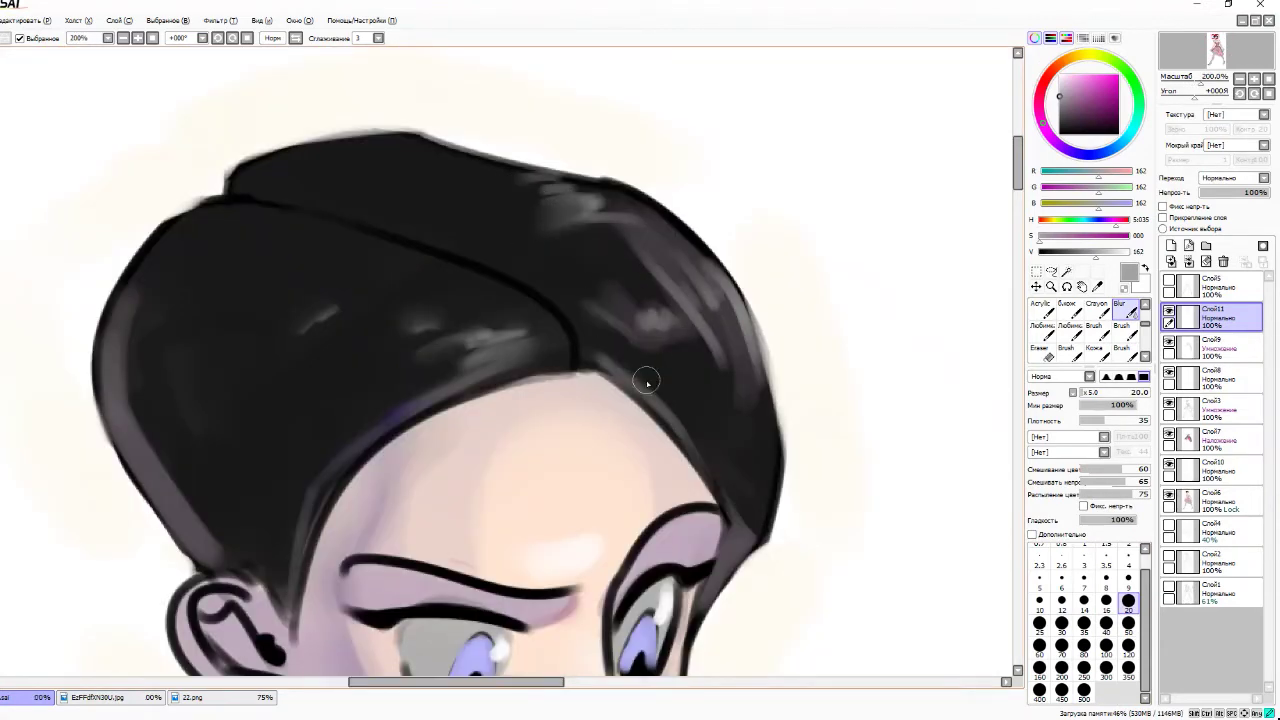
pyautogui.press(']')
pyautogui.press(']')
pyautogui.press(']')
pyautogui.press(']')
pyautogui.press(']')
pyautogui.press(']')
pyautogui.press(']')
pyautogui.press(']')
pyautogui.press(']')
pyautogui.press(']')
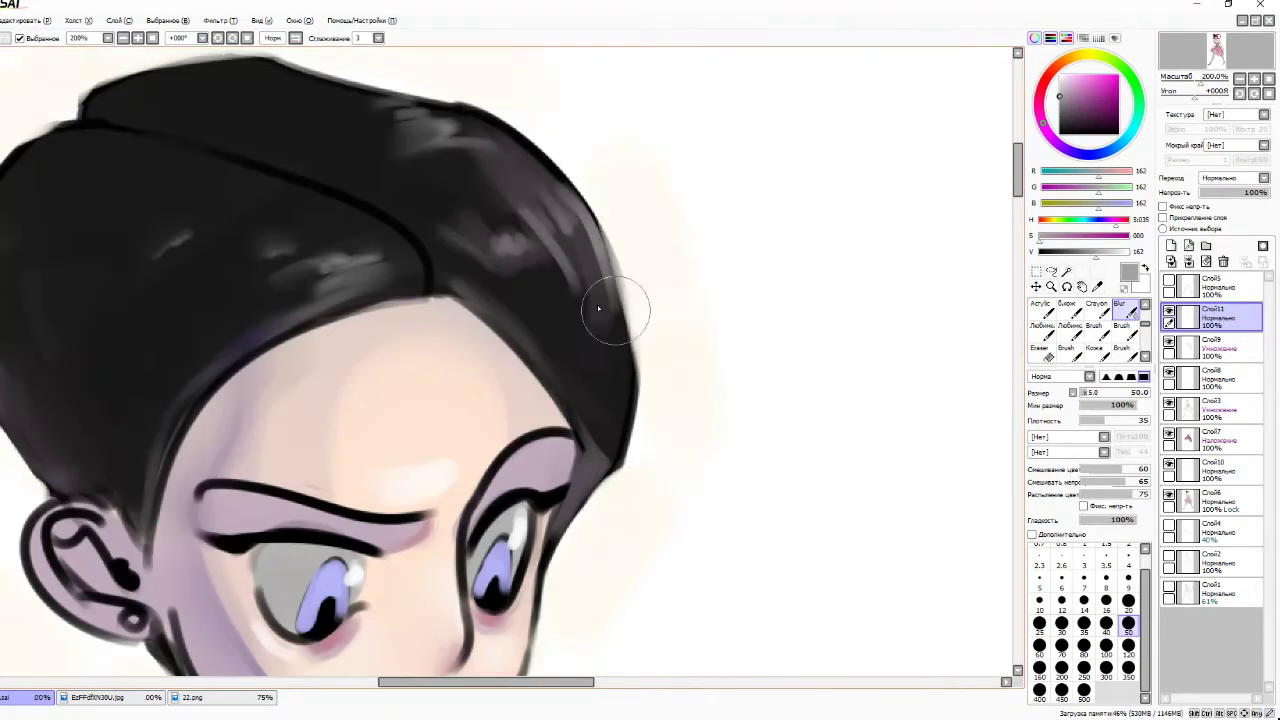
# - Paint a light blue rim along the outer edge of both irises, using the Brush at size 4
pyautogui.keyDown('alt'); pyautogui.click(755, 236); pyautogui.keyUp('alt')
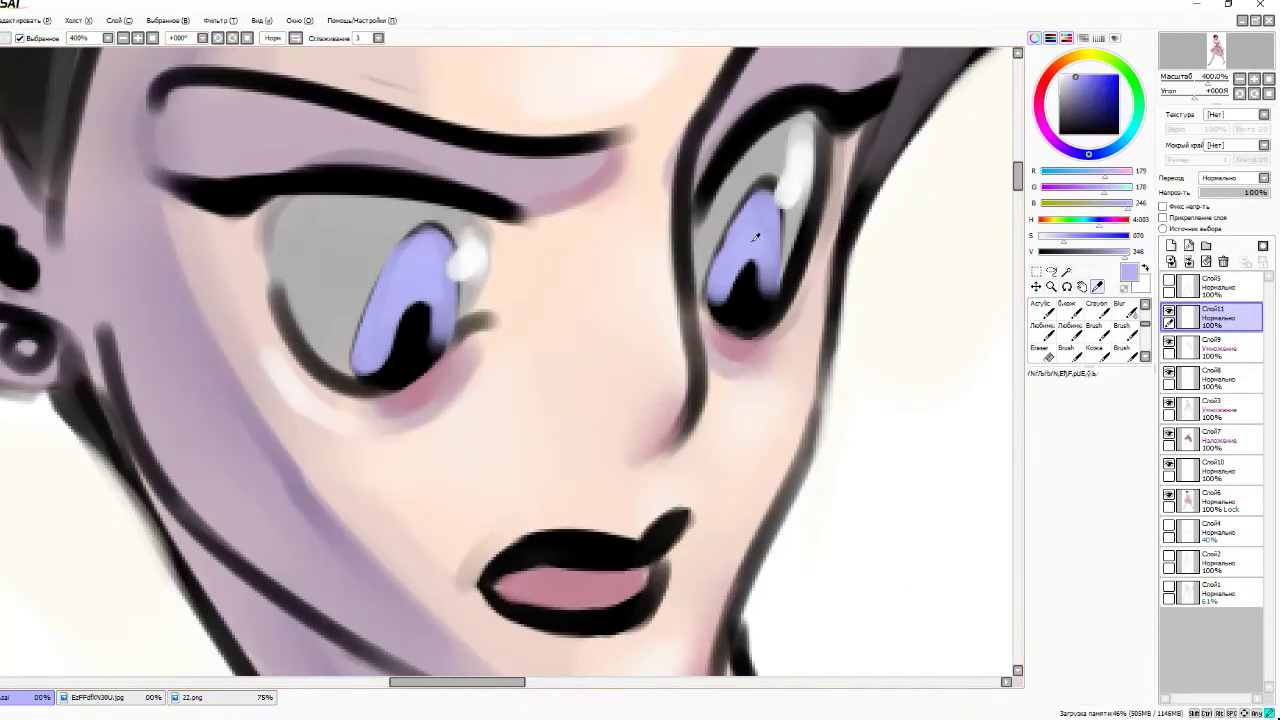
pyautogui.press('alt')
pyautogui.moveTo(713, 295); pyautogui.dragTo(763, 197)
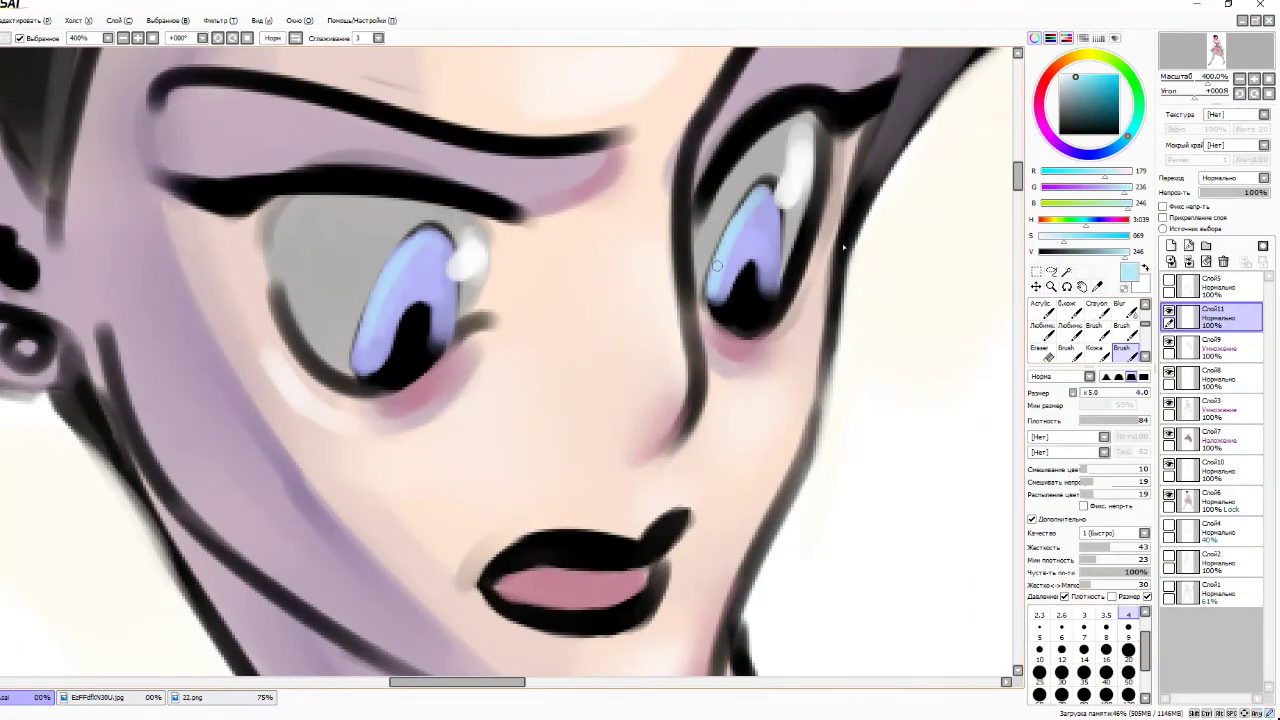
# - Paint a dark mauve ring around the pupils of both eyes, using the Brush at size 4
pyautogui.keyDown('alt'); pyautogui.click(716, 265); pyautogui.keyUp('alt')
pyautogui.scroll(-2, 748, 268)
pyautogui.scroll(3, 540, 286)
pyautogui.moveTo(430, 245); pyautogui.dragTo(449, 293)
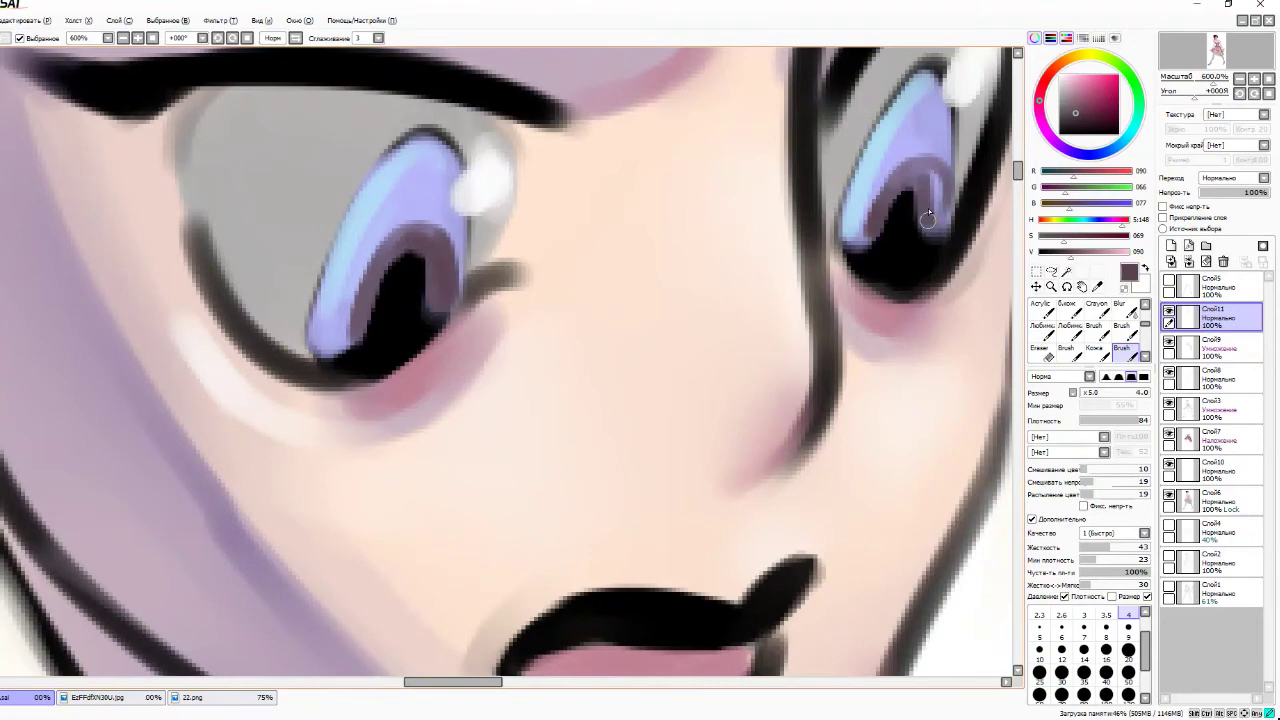
pyautogui.scroll(-3, 857, 210)
pyautogui.scroll(3, 764, 206)
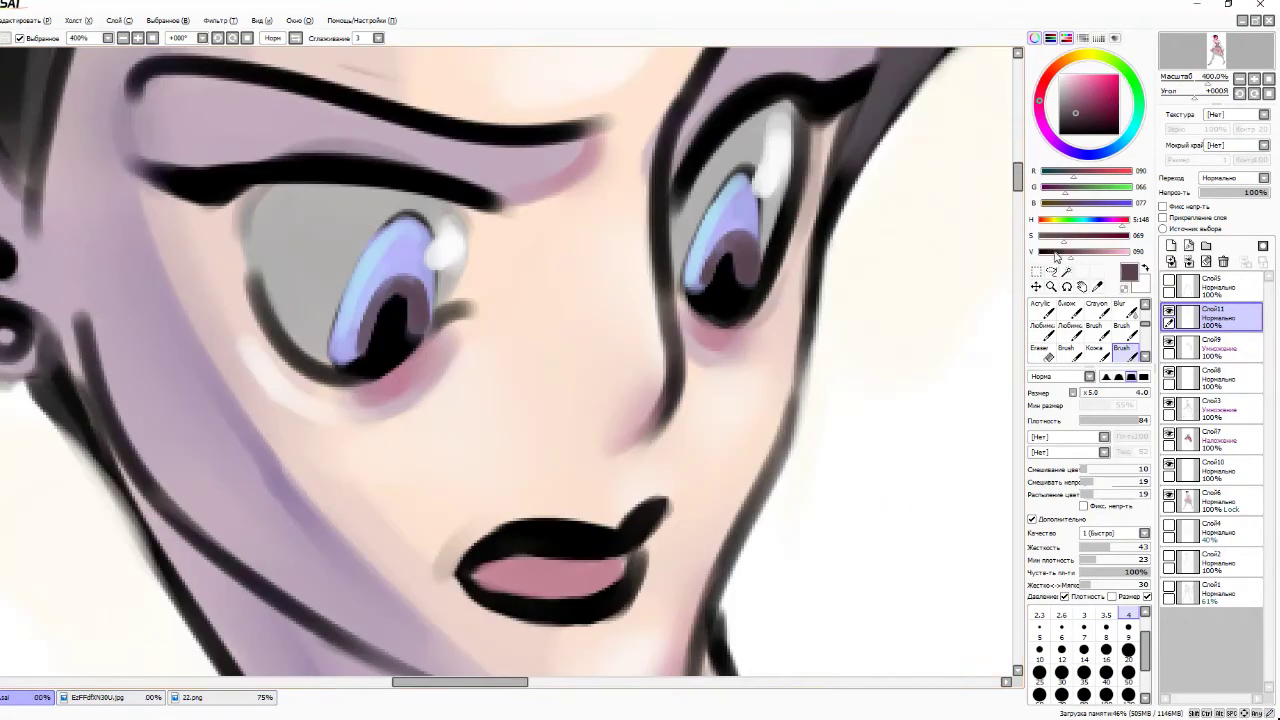
# - Outline the inner edge of the near eye's iris with a sampled dark tone, using the Brush at size 4
pyautogui.keyDown('alt'); pyautogui.click(764, 206); pyautogui.keyUp('alt')
pyautogui.moveTo(434, 268); pyautogui.dragTo(440, 318)
pyautogui.moveTo(430, 216); pyautogui.dragTo(438, 300)
pyautogui.scroll(-3, 440, 270)
pyautogui.scroll(4, 440, 270)
# - Add a pure red accent beside the pupil and a sampled dark stroke along the far eye's iris, using the Brush at size 4
pyautogui.click(1118, 75)
pyautogui.moveTo(372, 250); pyautogui.dragTo(362, 290)
pyautogui.scroll(-3, 380, 280)
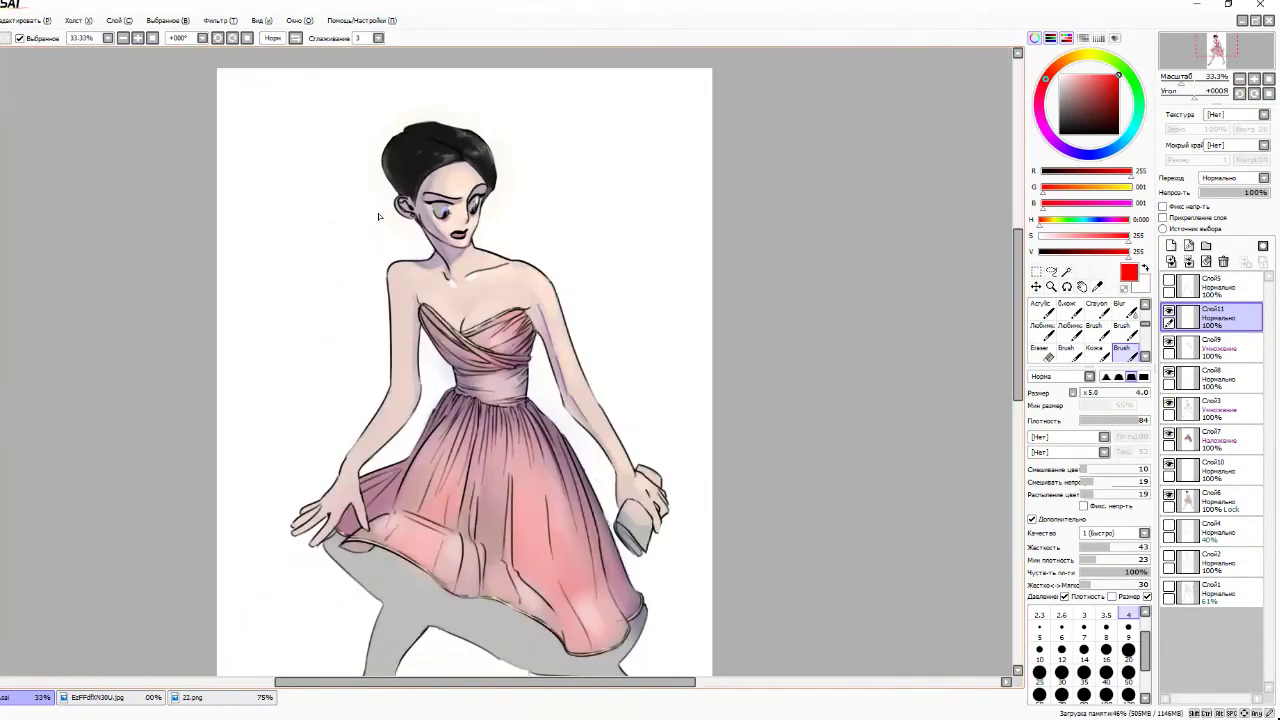
pyautogui.scroll(3, 718, 167)
pyautogui.keyDown('alt'); pyautogui.click(718, 167); pyautogui.keyUp('alt')
pyautogui.moveTo(720, 148); pyautogui.dragTo(724, 184)
pyautogui.scroll(-3, 757, 176)
pyautogui.scroll(3, 560, 140)
# - Draw black eyelash strokes at the outer corners of both eyes, using the Brush at size 4
pyautogui.keyDown('alt'); pyautogui.click(487, 220); pyautogui.keyUp('alt')
pyautogui.moveTo(452, 192)
pyautogui.mouseDown()
pyautogui.moveTo(390, 262)
pyautogui.moveTo(428, 340)
pyautogui.moveTo(364, 390)
pyautogui.mouseUp()
pyautogui.moveTo(438, 374); pyautogui.dragTo(396, 418)
pyautogui.moveTo(416, 330); pyautogui.dragTo(372, 386)
pyautogui.moveTo(442, 384); pyautogui.dragTo(402, 430)
pyautogui.scroll(-3, 523, 321)
pyautogui.scroll(-2, 524, 322)
pyautogui.scroll(4, 526, 330)
pyautogui.moveTo(586, 226); pyautogui.dragTo(568, 272)
pyautogui.moveTo(616, 198); pyautogui.dragTo(570, 270)
pyautogui.moveTo(608, 216); pyautogui.dragTo(556, 286)
pyautogui.moveTo(580, 296); pyautogui.dragTo(510, 318)
pyautogui.scroll(-3, 517, 300)
# - Mirror the view and extend the near eye's upper lash line into a black winged tip
pyautogui.press('h')
pyautogui.scroll(4, 500, 260)
pyautogui.moveTo(534, 196); pyautogui.dragTo(497, 213)
pyautogui.moveTo(576, 158); pyautogui.dragTo(468, 254)
pyautogui.scroll(-3, 470, 253)
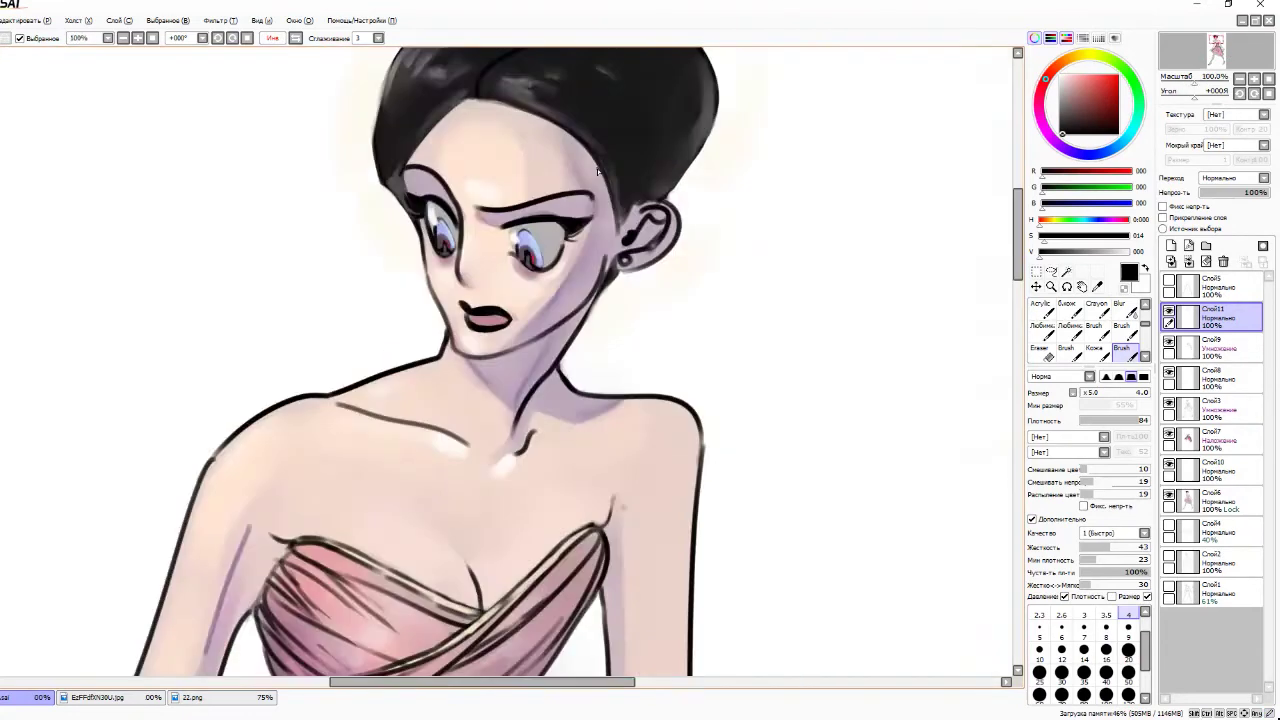
pyautogui.scroll(3, 745, 185)
pyautogui.moveTo(712, 228); pyautogui.dragTo(536, 248)
pyautogui.moveTo(742, 208); pyautogui.dragTo(626, 246)
# - Clean up the near eye's lash wing with the sampled lilac skin tone and add black lower lash strokes
pyautogui.keyDown('alt'); pyautogui.click(790, 270); pyautogui.keyUp('alt')
pyautogui.click(1120, 348)
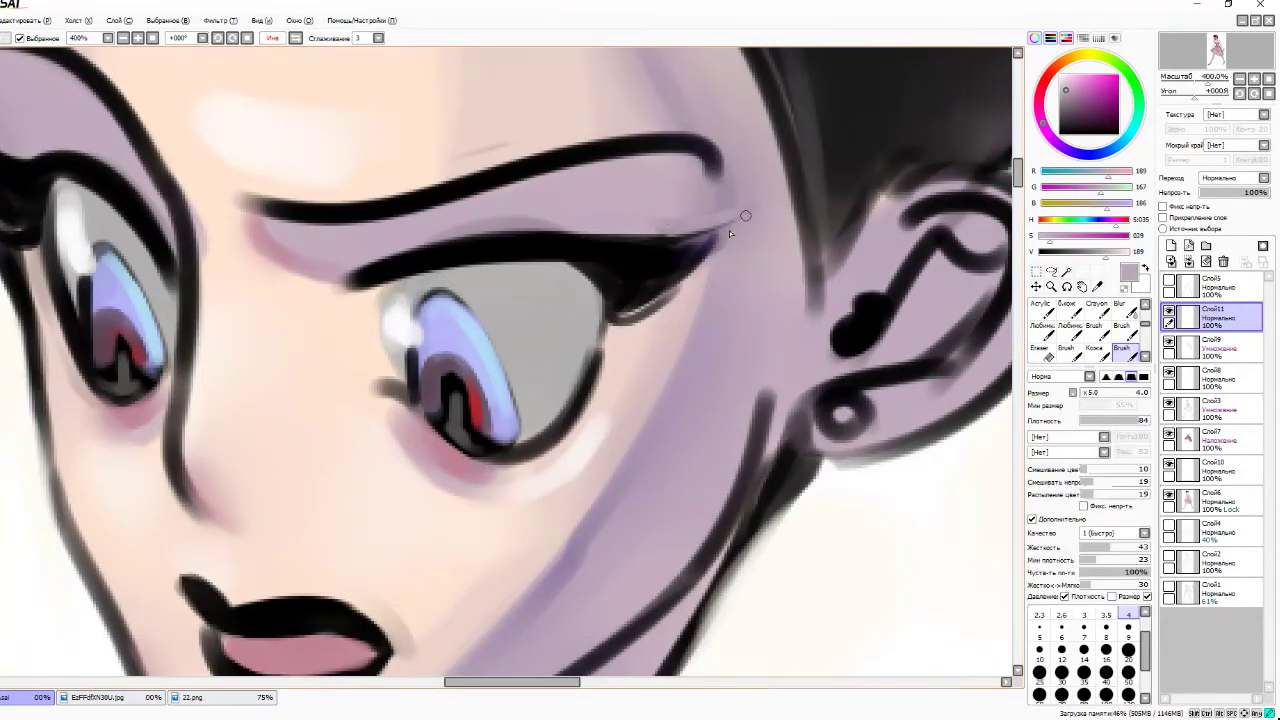
pyautogui.scroll(-3, 701, 436)
pyautogui.scroll(3, 690, 330)
pyautogui.keyDown('alt'); pyautogui.click(690, 330); pyautogui.keyUp('alt')
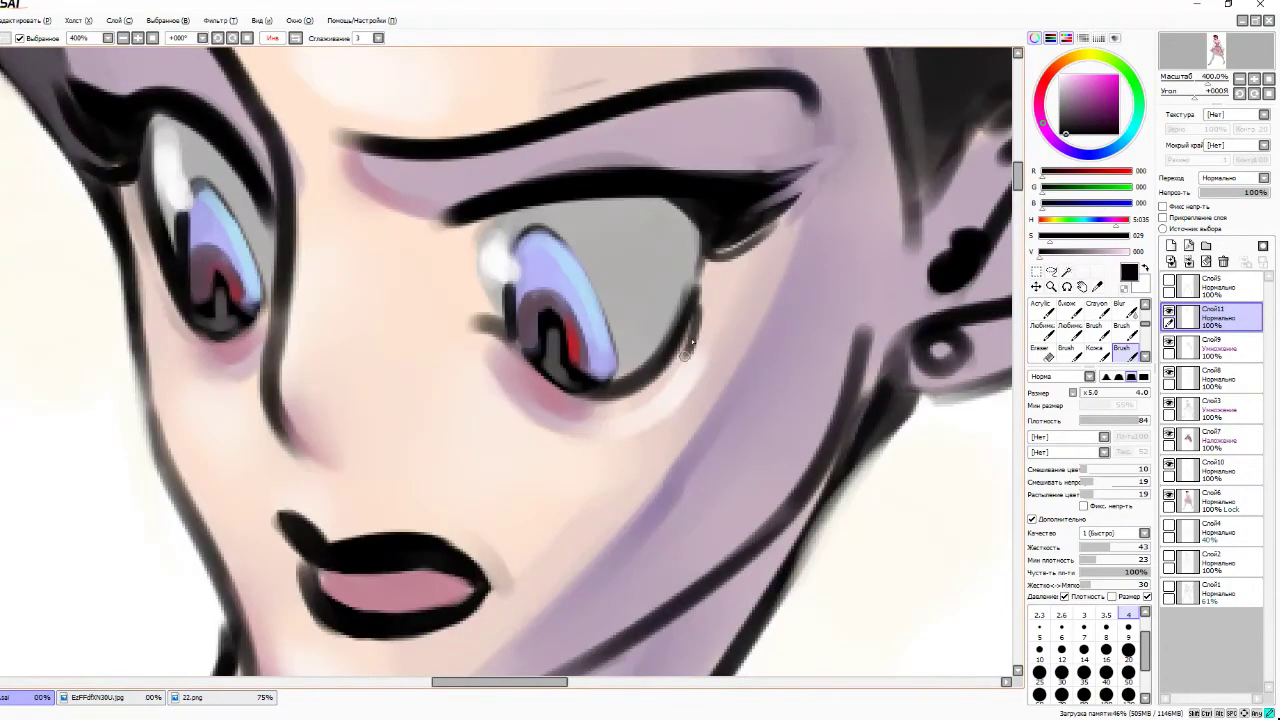
pyautogui.scroll(-3, 154, 262)
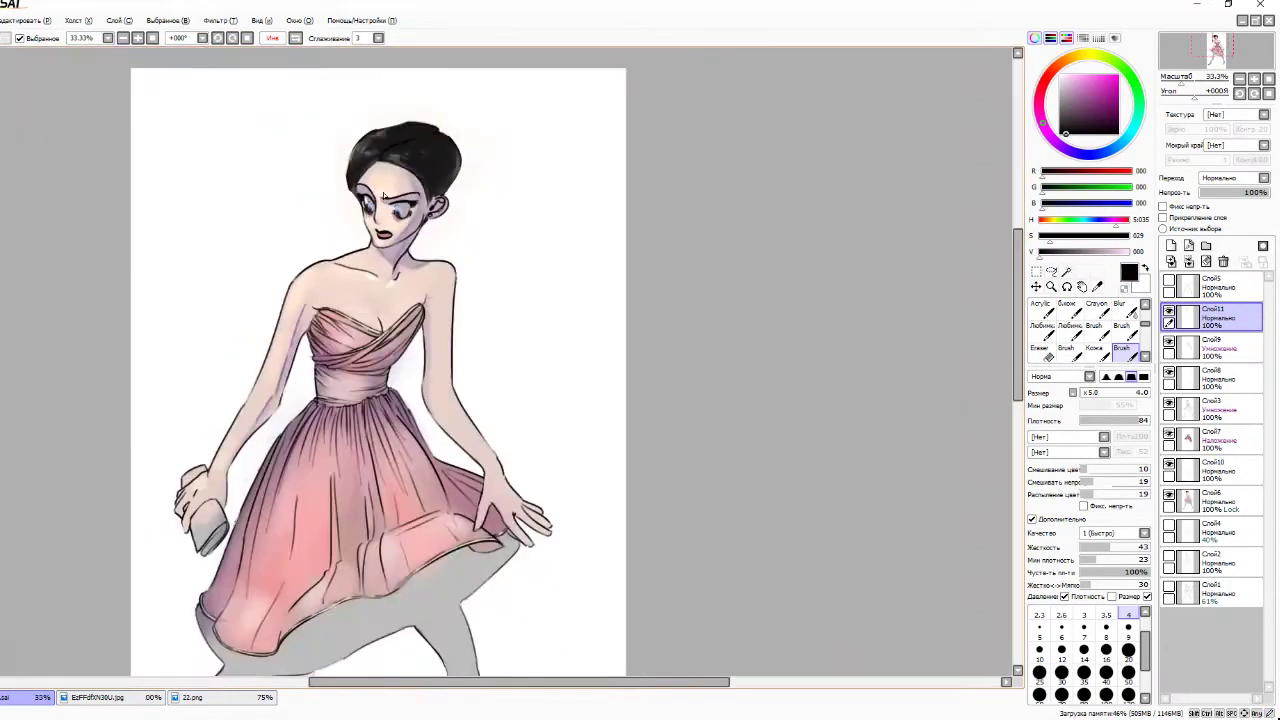
# - Draw the upper eyelid creases of both eyes in a sampled dark mauve, using the Brush at size 4
pyautogui.scroll(3, 632, 250)
pyautogui.keyDown('alt'); pyautogui.click(640, 250); pyautogui.keyUp('alt')
pyautogui.moveTo(482, 302)
pyautogui.mouseDown()
pyautogui.moveTo(662, 242)
pyautogui.moveTo(772, 262)
pyautogui.mouseUp()
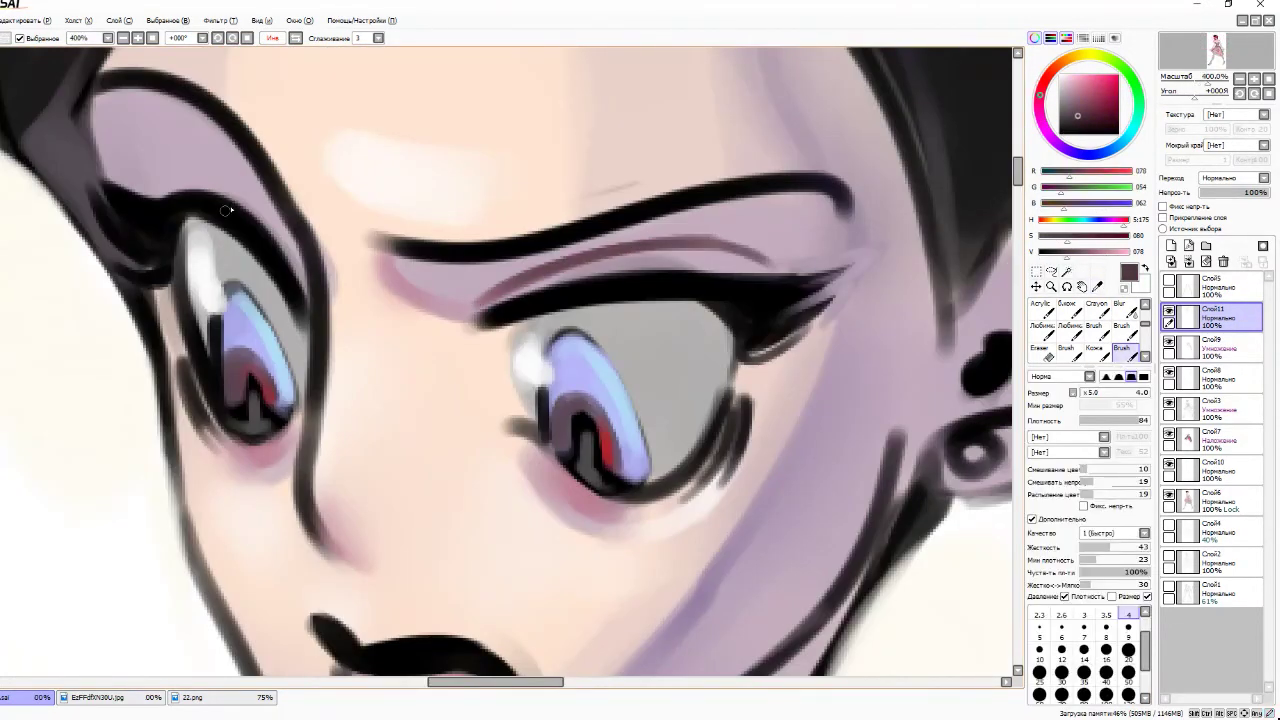
pyautogui.moveTo(145, 191)
pyautogui.mouseDown()
pyautogui.moveTo(290, 236)
pyautogui.moveTo(300, 285)
pyautogui.moveTo(178, 140)
pyautogui.mouseUp()
pyautogui.hotkey('ctrl', 'z')
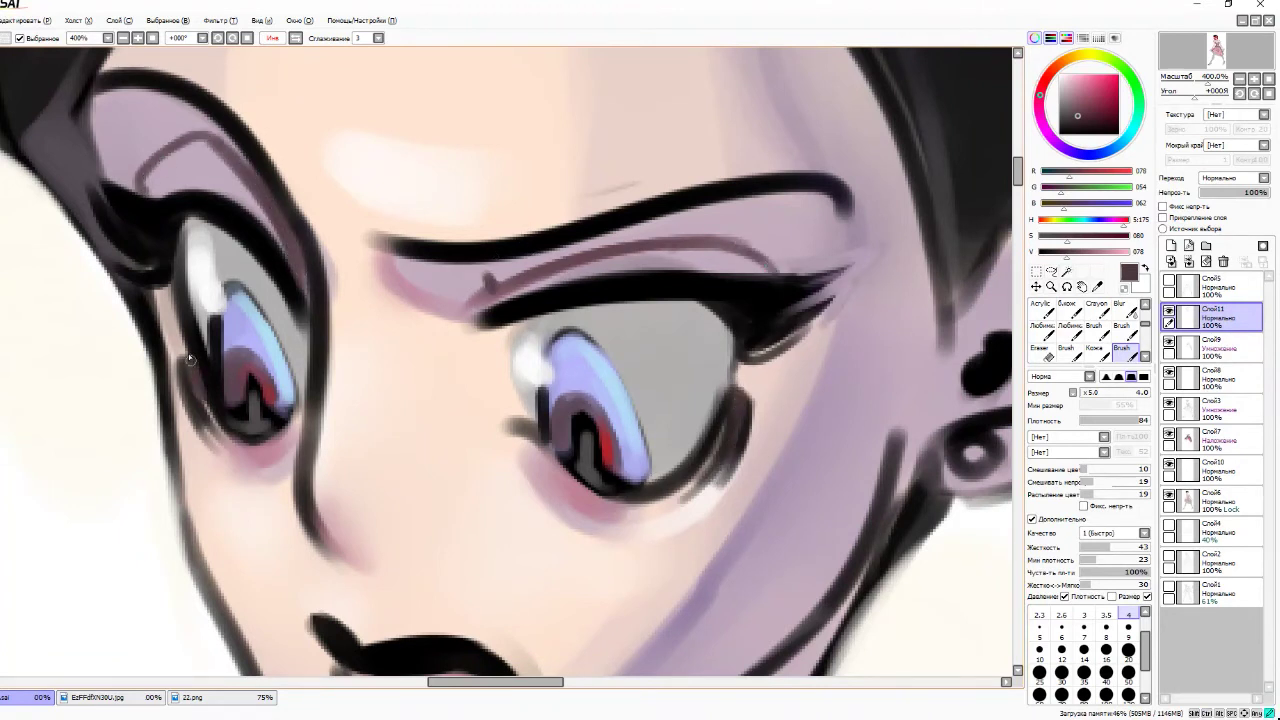
# - Paint dark burgundy eyeshadow (RGB 50, 11, 24) along the eyelid creases of both eyes, using the AirBrush at size 9
pyautogui.keyDown('alt'); pyautogui.click(760, 240); pyautogui.keyUp('alt')
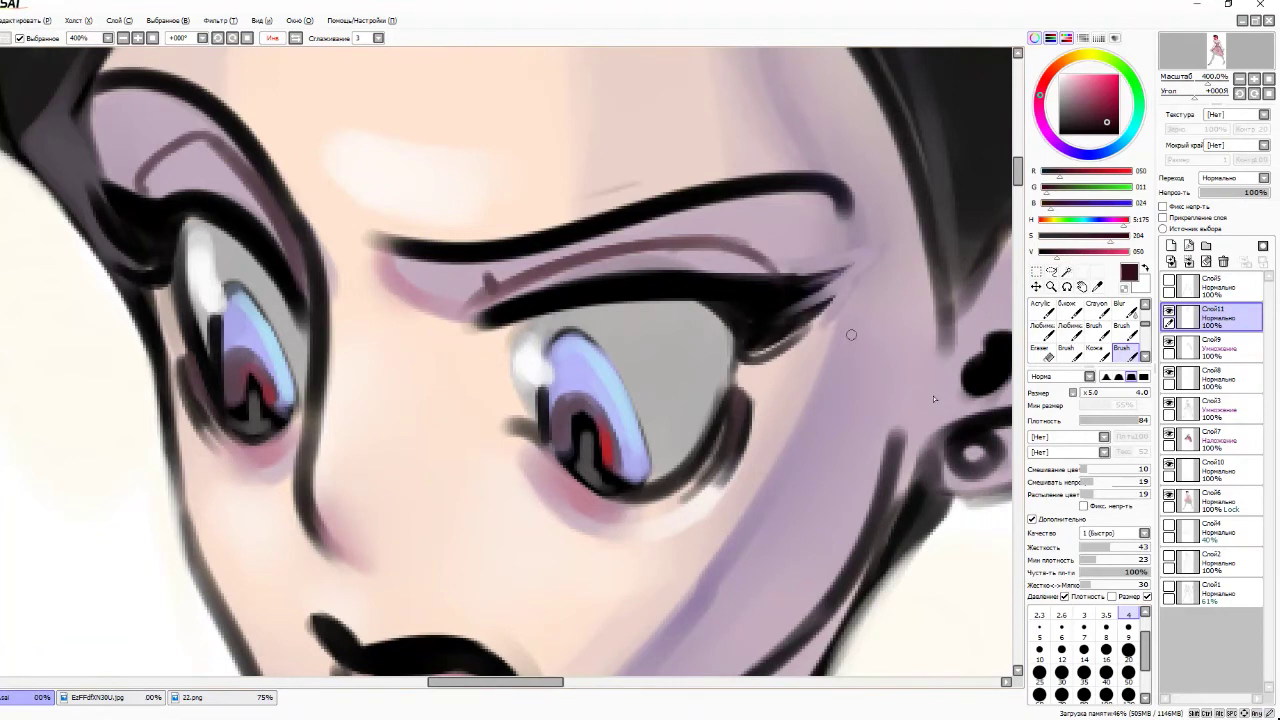
pyautogui.press('v')
pyautogui.moveTo(782, 260); pyautogui.dragTo(650, 232)
pyautogui.moveTo(138, 186)
pyautogui.mouseDown()
pyautogui.moveTo(225, 140)
pyautogui.moveTo(270, 200)
pyautogui.moveTo(222, 145)
pyautogui.mouseUp()
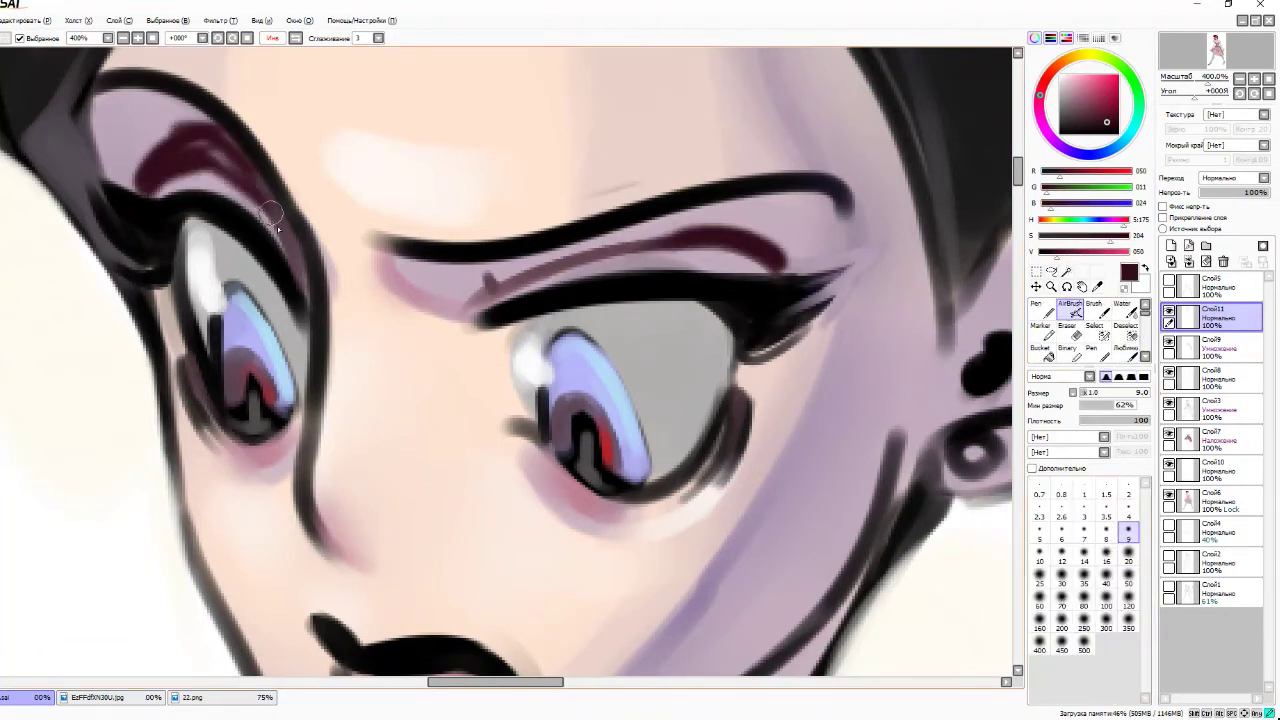
# - Blend the burgundy eyeshadow into the eyelids of both eyes with Blur at sizes 20 and 12
pyautogui.keyDown('alt'); pyautogui.click(829, 206); pyautogui.keyUp('alt')
pyautogui.scroll(-2, 1129, 357)
pyautogui.click(1125, 350)
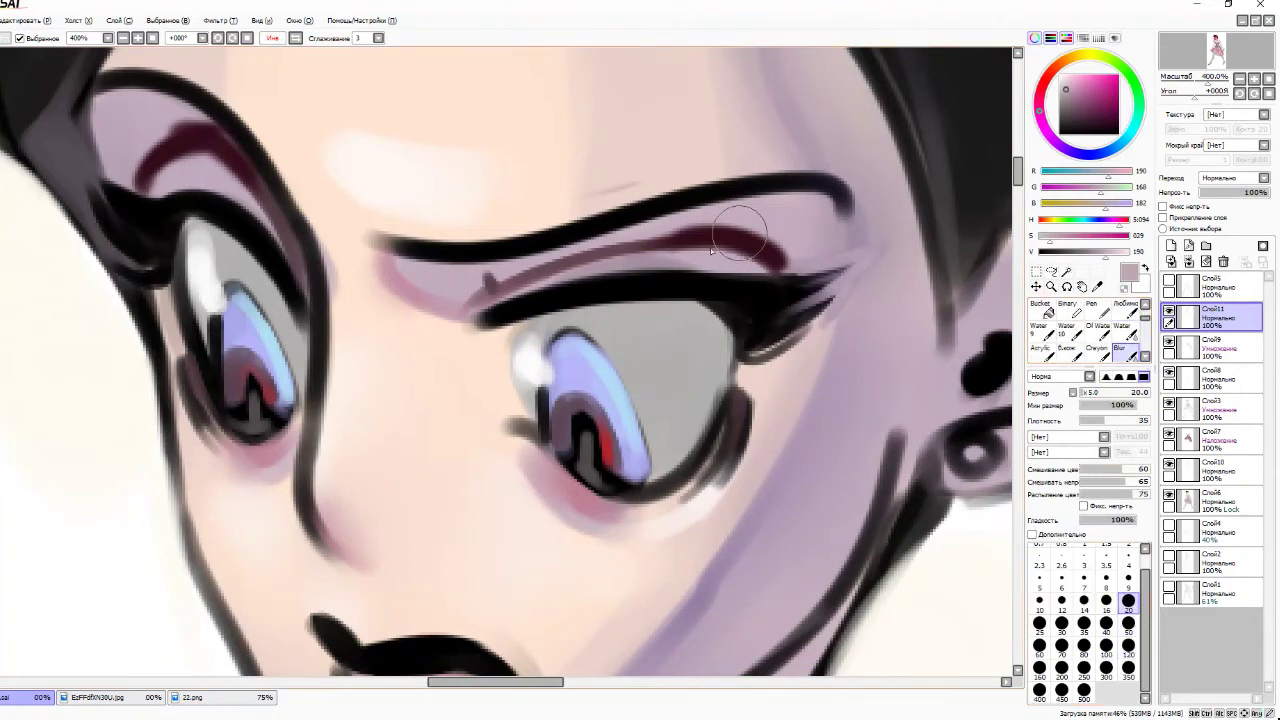
pyautogui.moveTo(834, 206); pyautogui.dragTo(719, 228)
pyautogui.press('[')
pyautogui.press('[')
pyautogui.press('[')
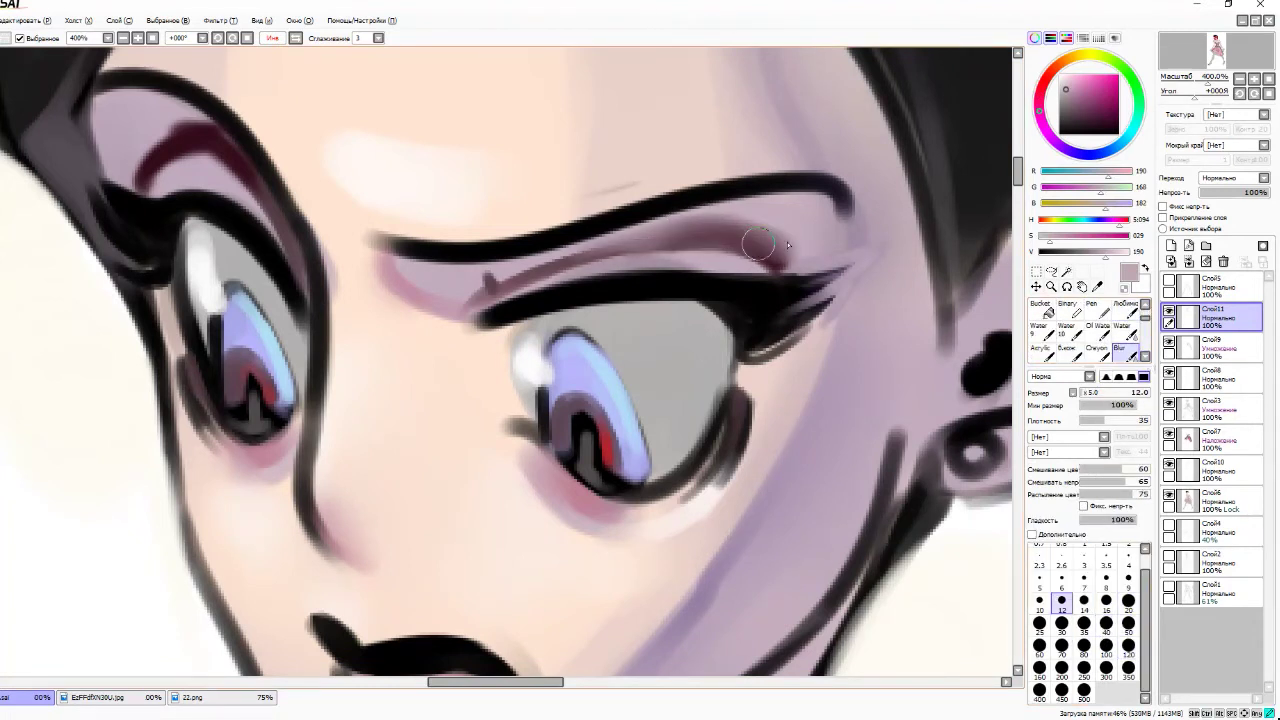
pyautogui.moveTo(210, 150); pyautogui.dragTo(142, 140)
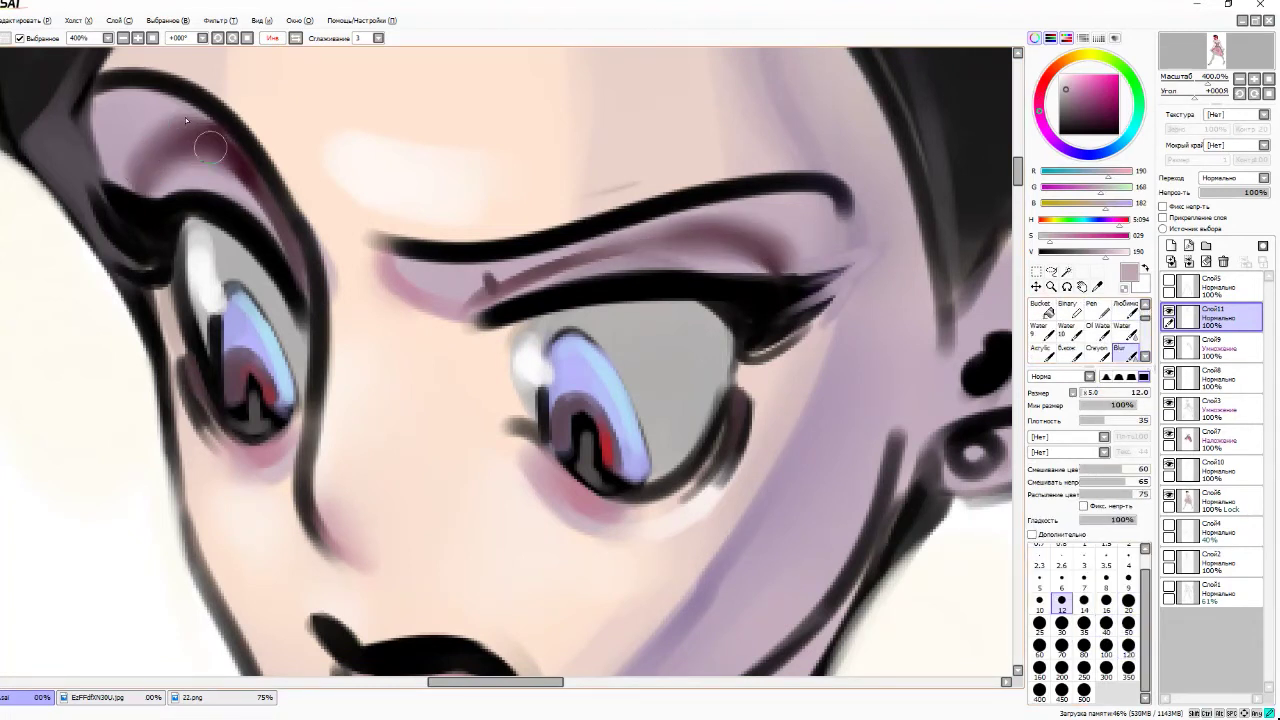
# - Paint pale pink highlights (RGB 226, 204, 216) on the eyelids of both eyes, using the Brush at size 7
pyautogui.press('Escape')
pyautogui.press('b')
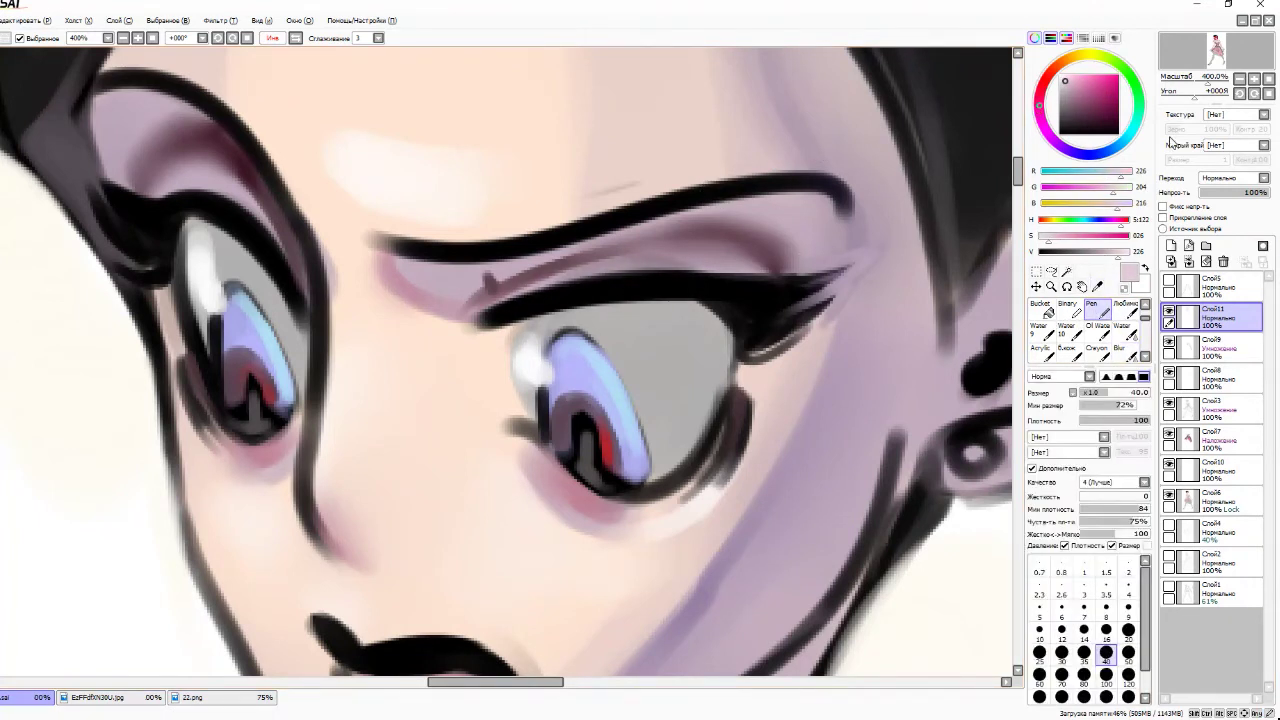
pyautogui.click(1122, 318)
pyautogui.moveTo(650, 262)
pyautogui.mouseDown()
pyautogui.moveTo(570, 268)
pyautogui.moveTo(690, 262)
pyautogui.mouseUp()
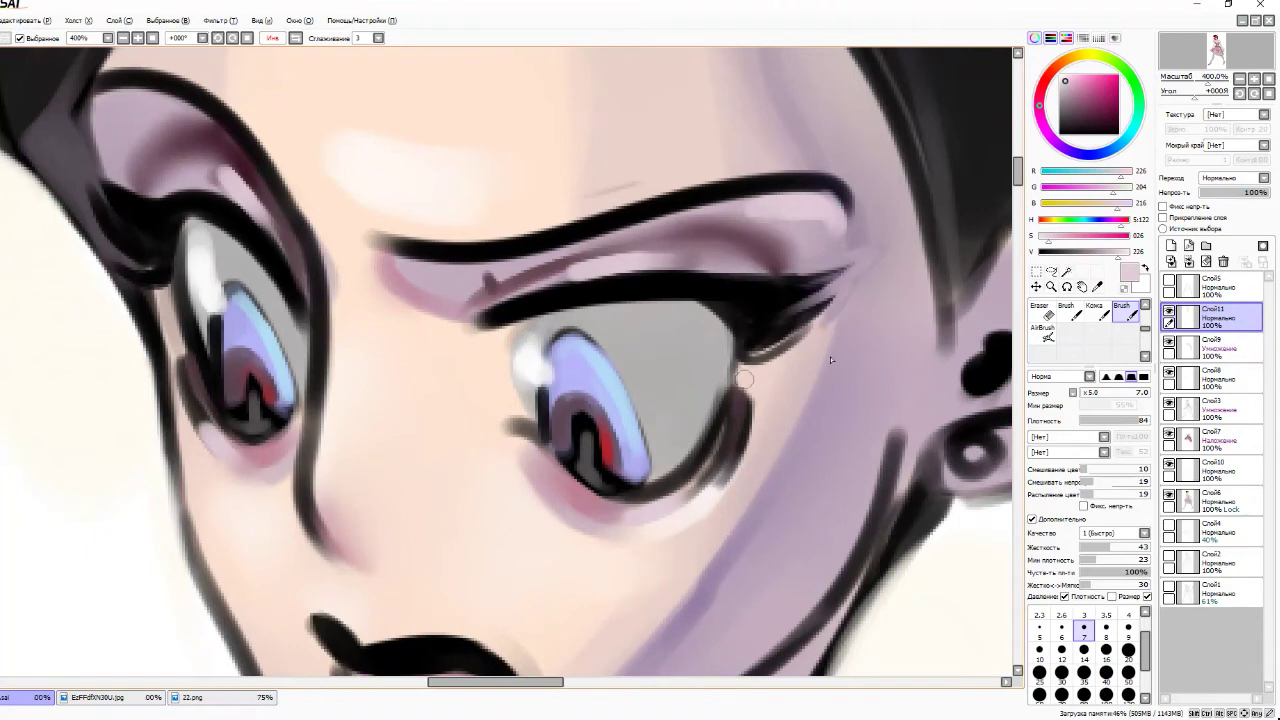
# - Brighten the whites of the eyes with a neutral light grey (RGB 226, 226, 226), using the Brush at size 7
pyautogui.scroll(-5, 745, 379)
pyautogui.scroll(5, 745, 379)
pyautogui.moveTo(655, 285)
pyautogui.mouseDown()
pyautogui.moveTo(685, 370)
pyautogui.moveTo(727, 278)
pyautogui.mouseUp()
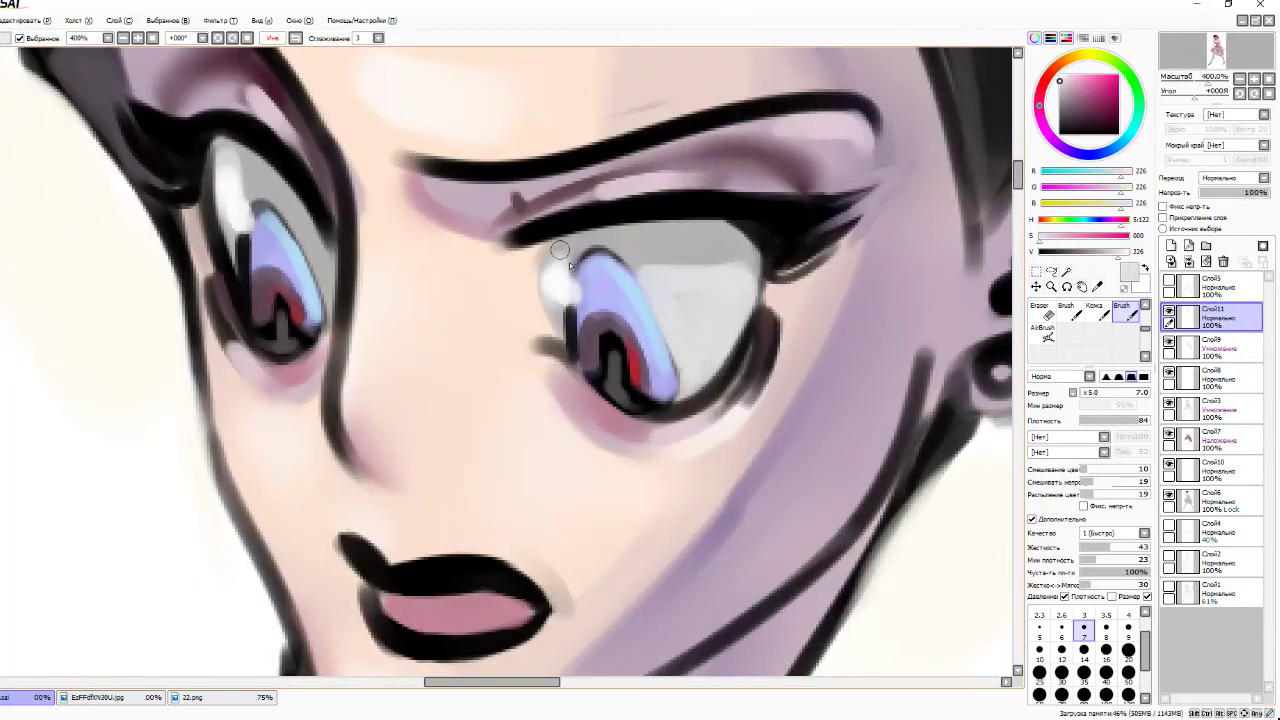
pyautogui.scroll(1, 735, 301)
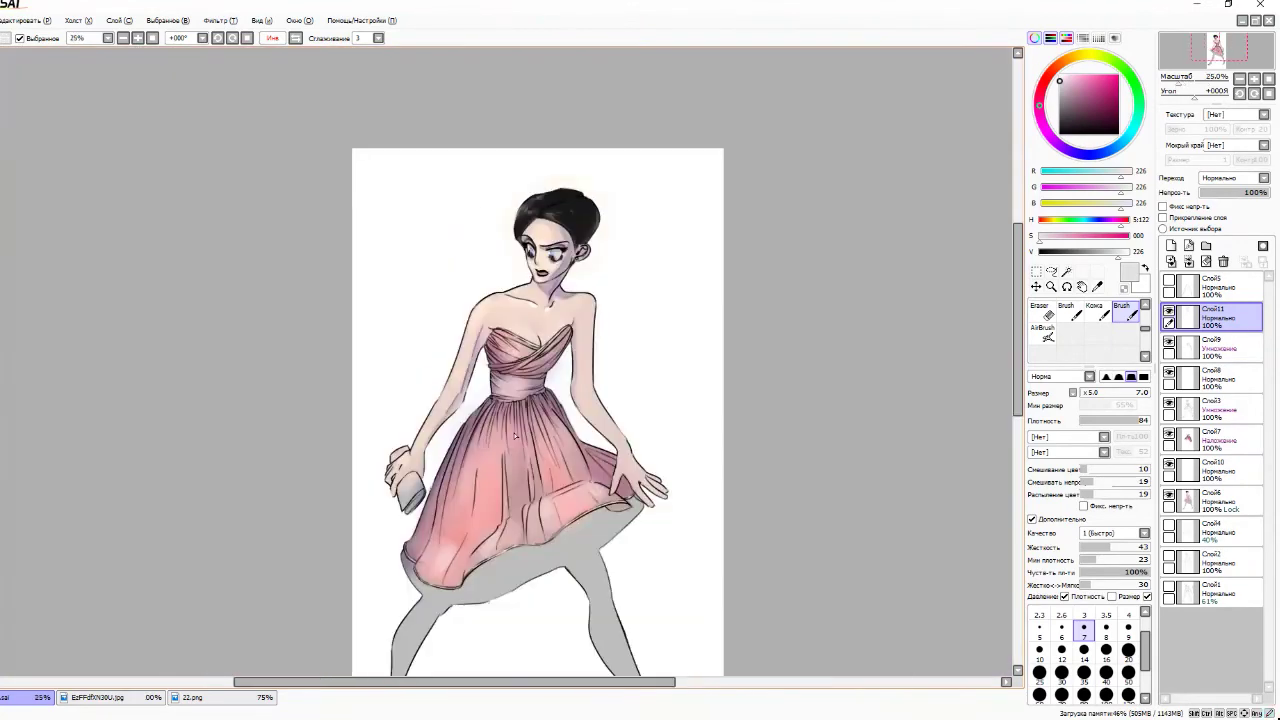
pyautogui.scroll(-5, 500, 300)
pyautogui.scroll(8, 482, 167)
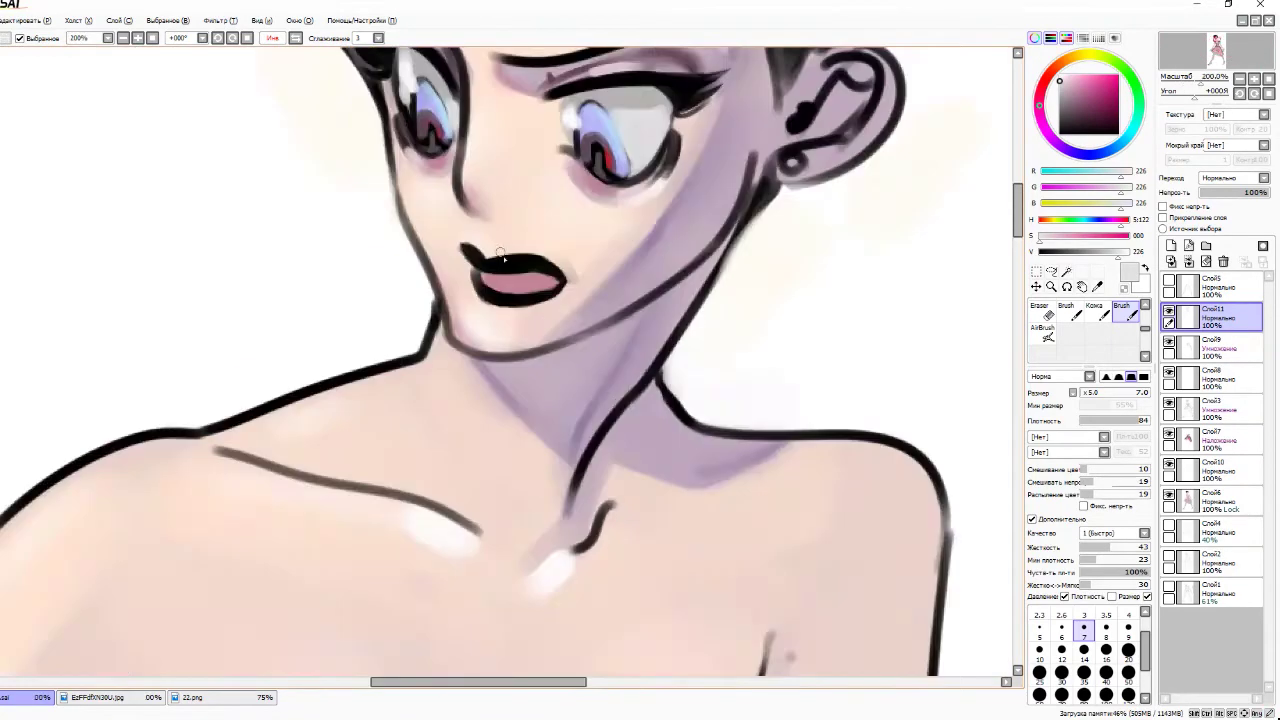
# - Paint light grey teeth (RGB 234, 234, 234) between the lips, using the Brush at size 4, and restore the unmirrored view
pyautogui.keyDown('alt'); pyautogui.click(443, 270); pyautogui.keyUp('alt')
pyautogui.press('b')
pyautogui.moveTo(462, 270); pyautogui.dragTo(576, 274)
pyautogui.click(1092, 191)
pyautogui.scroll(-5, 567, 276)
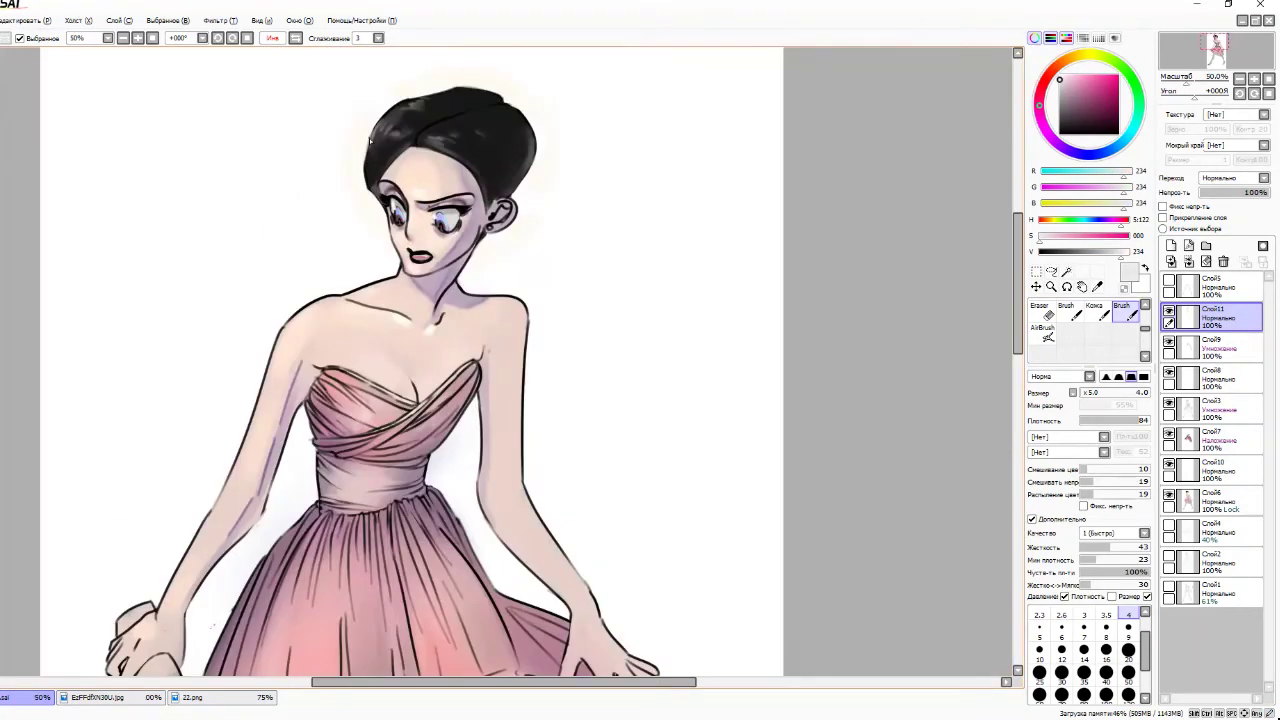
pyautogui.press('h')
pyautogui.scroll(6, 567, 276)
pyautogui.moveTo(480, 268)
pyautogui.mouseDown()
pyautogui.moveTo(662, 249)
pyautogui.moveTo(623, 261)
pyautogui.moveTo(690, 250)
pyautogui.mouseUp()
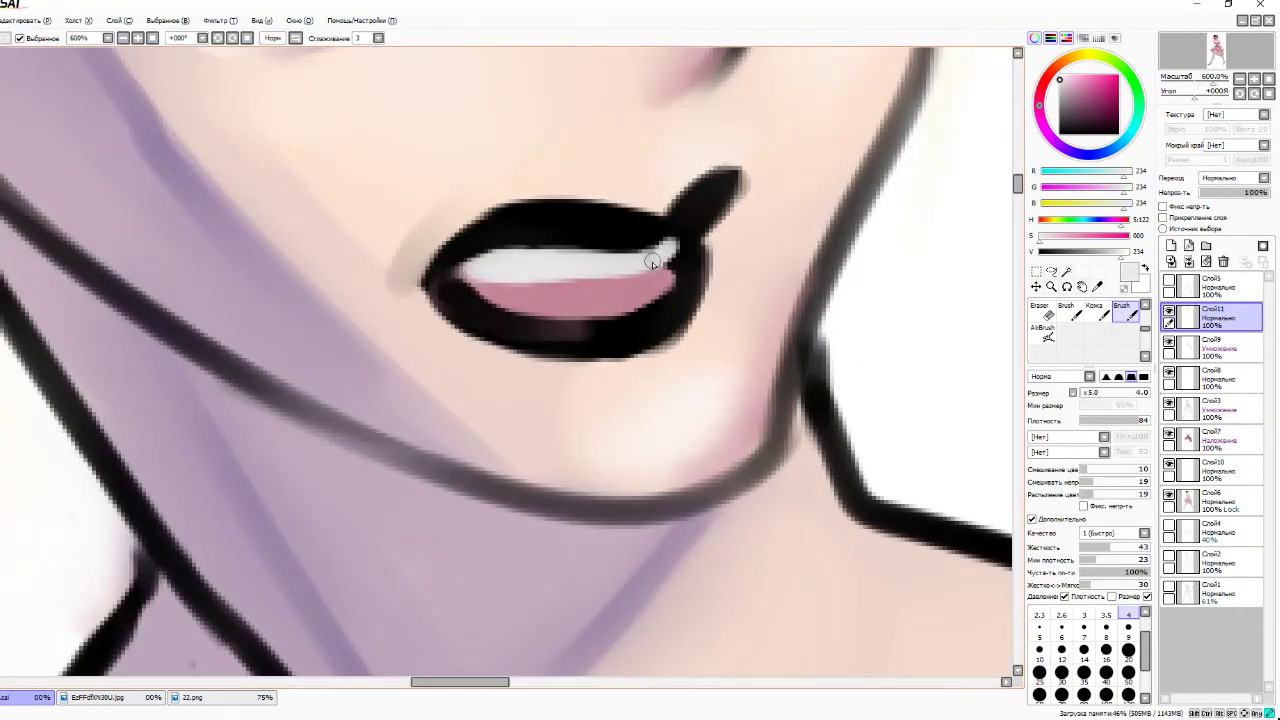
pyautogui.scroll(-8, 462, 125)
pyautogui.scroll(8, 494, 180)
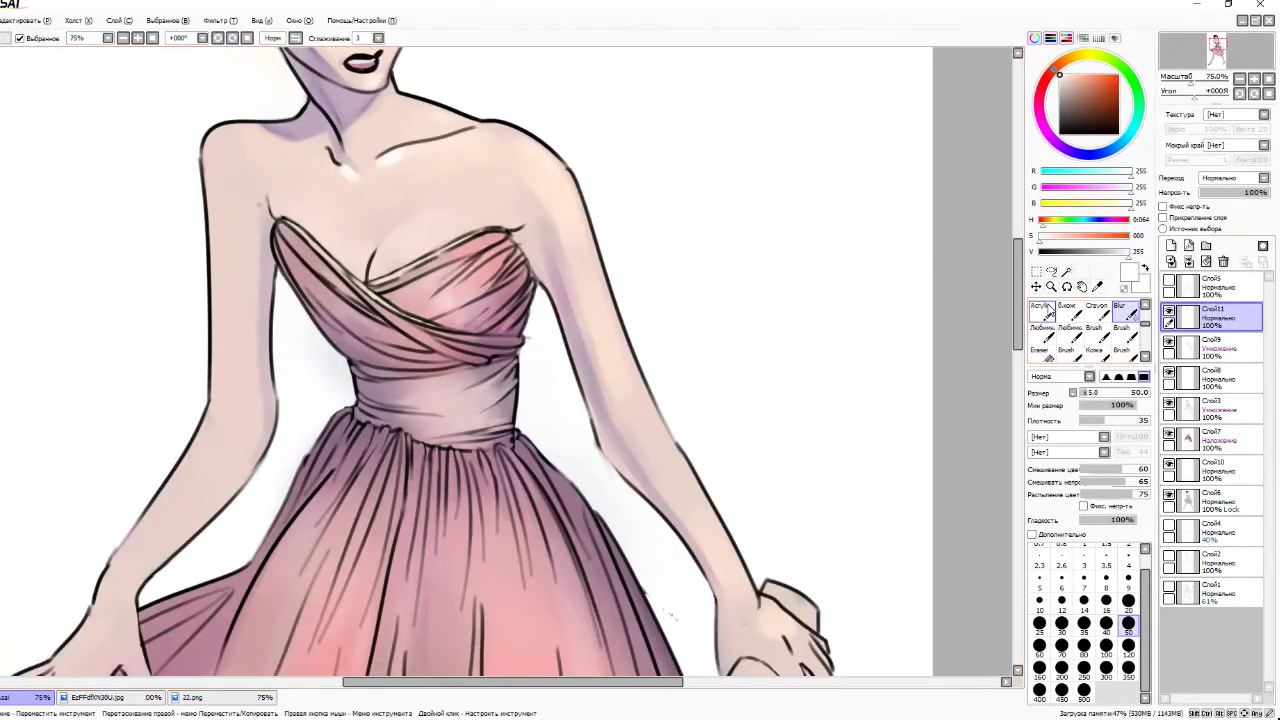
pyautogui.moveTo(618, 178); pyautogui.dragTo(540, 242)
pyautogui.moveTo(565, 221); pyautogui.dragTo(538, 246)
pyautogui.moveTo(614, 118)
pyautogui.mouseDown()
pyautogui.moveTo(655, 140)
pyautogui.moveTo(800, 110)
pyautogui.moveTo(760, 182)
pyautogui.moveTo(768, 240)
pyautogui.mouseUp()
pyautogui.hotkey('ctrl', 'z')
pyautogui.hotkey('ctrl', 'z')
pyautogui.hotkey('ctrl', 'z')
pyautogui.hotkey('ctrl', 'z')
pyautogui.hotkey('ctrl', 'z')
pyautogui.hotkey('ctrl', 'z')
pyautogui.hotkey('ctrl', 'z')
pyautogui.hotkey('ctrl', 'z')
pyautogui.hotkey('ctrl', 'z')
pyautogui.hotkey('ctrl', 'z')
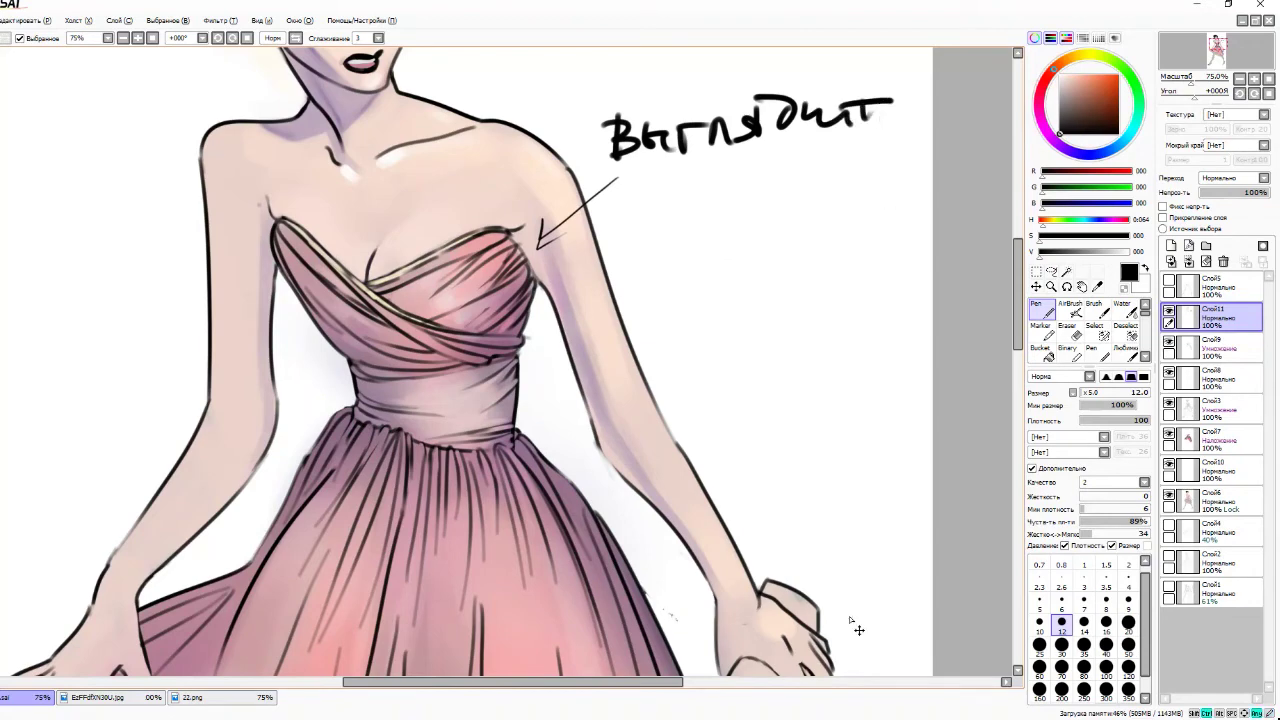
# - Add a new layer directly above the current painting layer and set up the Pen at size 9
pyautogui.click(1127, 350)
pyautogui.scroll(-1, 1148, 343)
pyautogui.scroll(1, 1148, 343)
pyautogui.press('n')
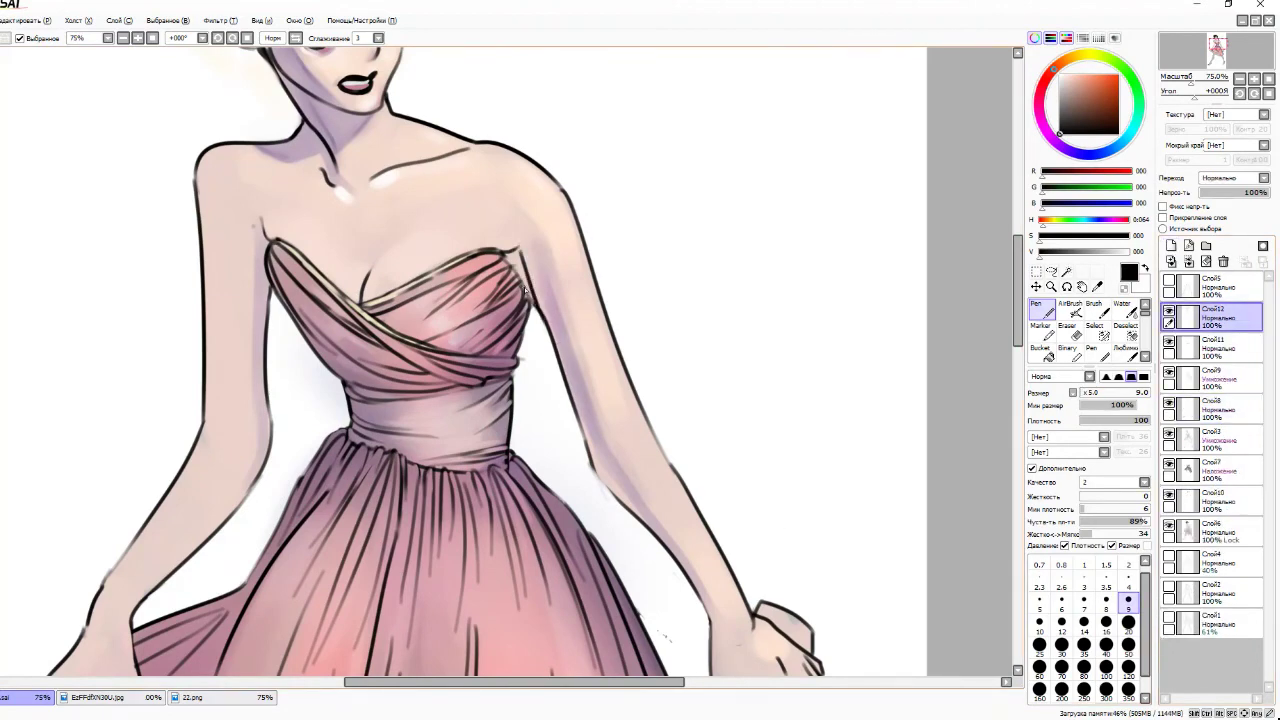
# - Touch up the bodice's outer edge below the underarm with mauve (RGB 149, 105, 134), using the Pen at size 9
pyautogui.scroll(-5, 528, 294)
pyautogui.scroll(7, 521, 214)
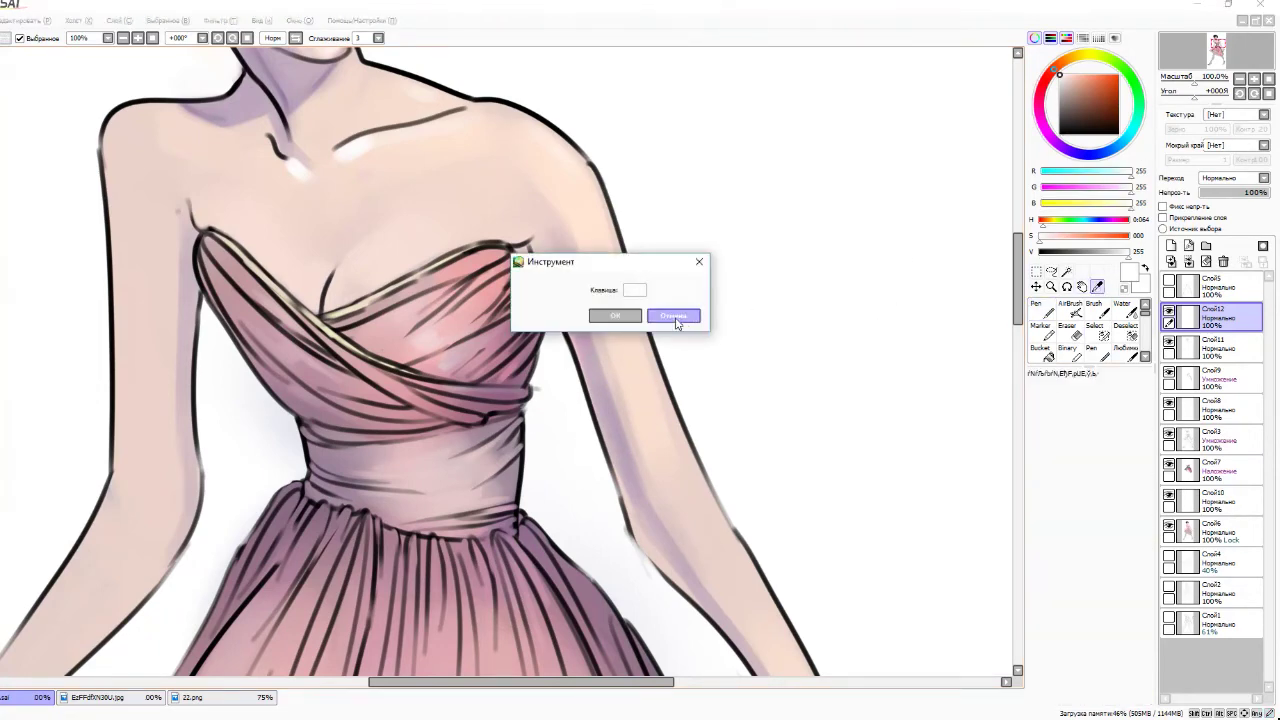
pyautogui.click(674, 323)
pyautogui.scroll(-4, 532, 263)
pyautogui.scroll(6, 584, 225)
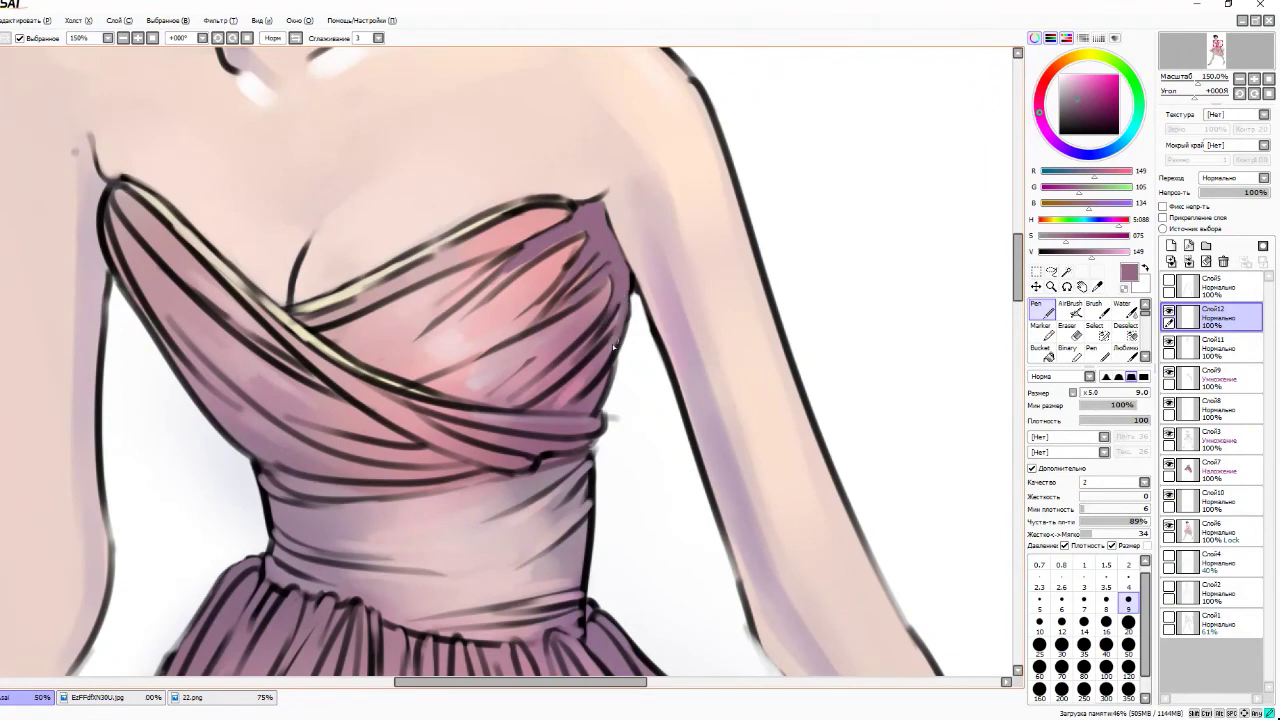
pyautogui.scroll(-4, 357, 250)
pyautogui.scroll(7, 455, 265)
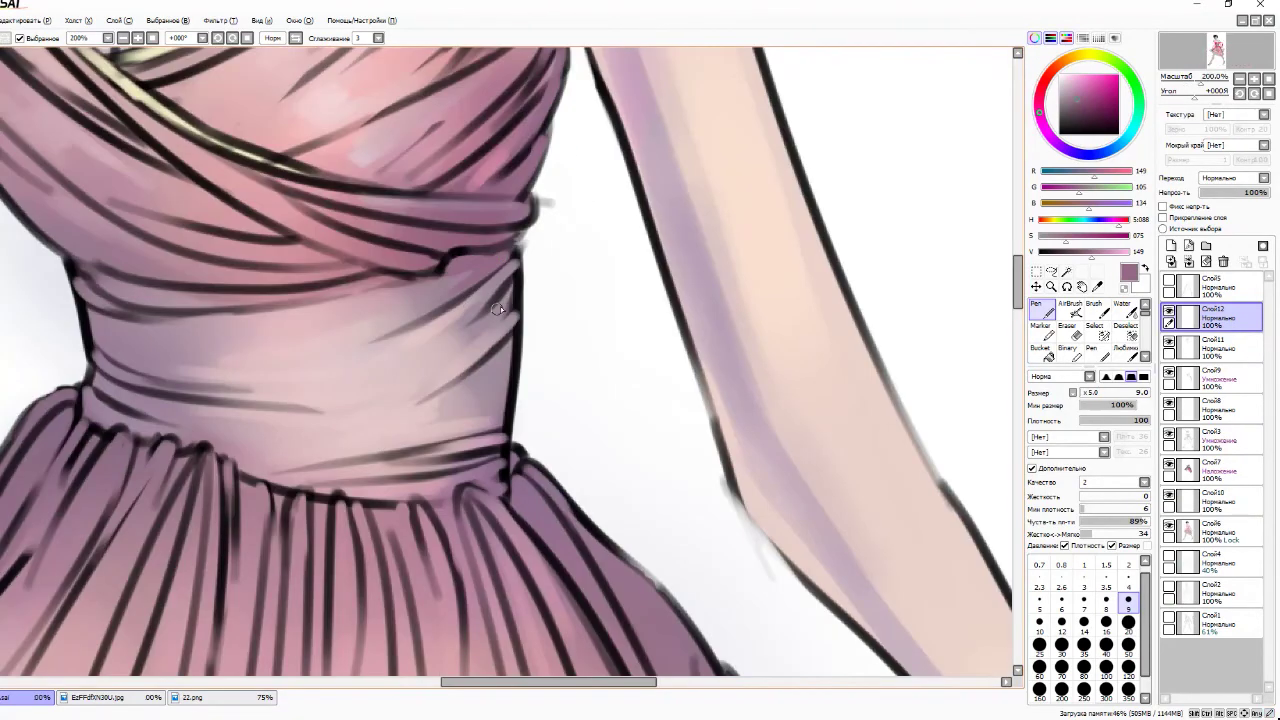
pyautogui.scroll(-4, 513, 456)
pyautogui.scroll(8, 570, 240)
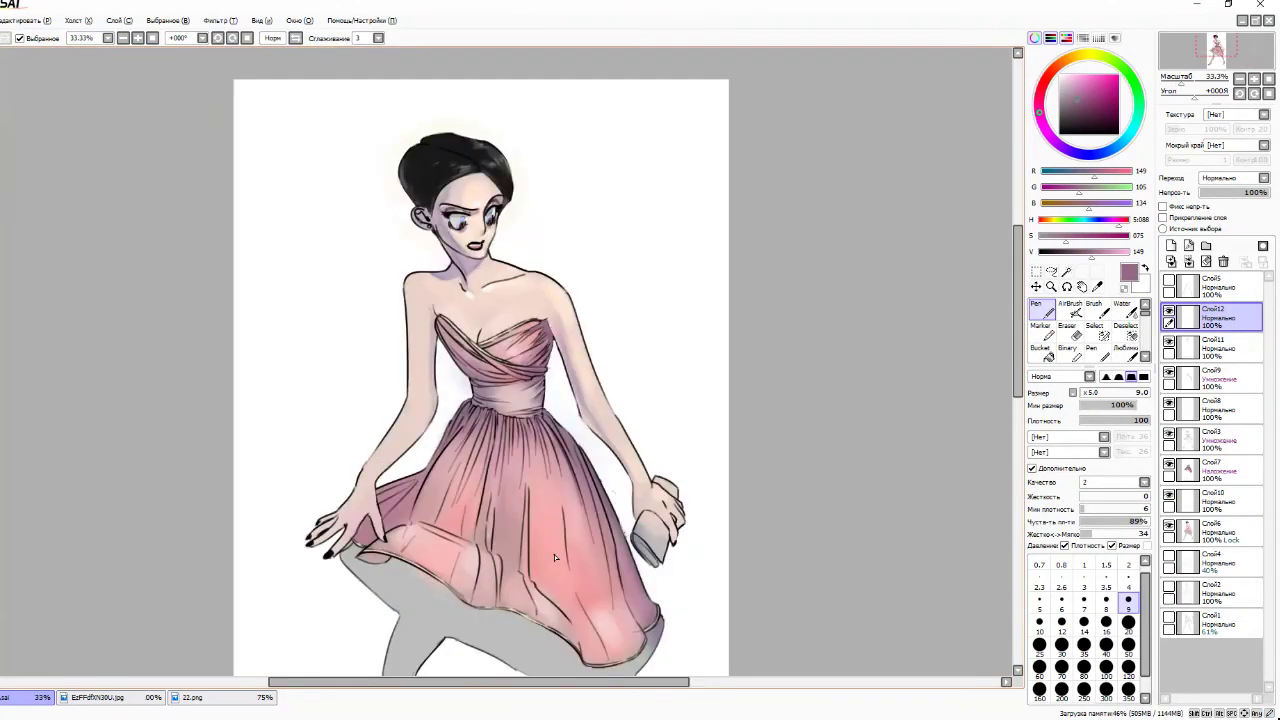
# - Try dark mauve shading (RGB 92, 66, 84) on a new Multiply layer at 41% opacity with the Pen at size 20, and compare it on and off
pyautogui.click(1072, 252)
pyautogui.click(1235, 177)
pyautogui.click(1230, 210)
pyautogui.click(1128, 621)
pyautogui.moveTo(435, 255)
pyautogui.mouseDown()
pyautogui.moveTo(465, 325)
pyautogui.moveTo(480, 300)
pyautogui.mouseUp()
pyautogui.moveTo(690, 210); pyautogui.dragTo(715, 295)
pyautogui.scroll(-5, 824, 160)
pyautogui.scroll(3, 824, 160)
pyautogui.scroll(-5, 824, 160)
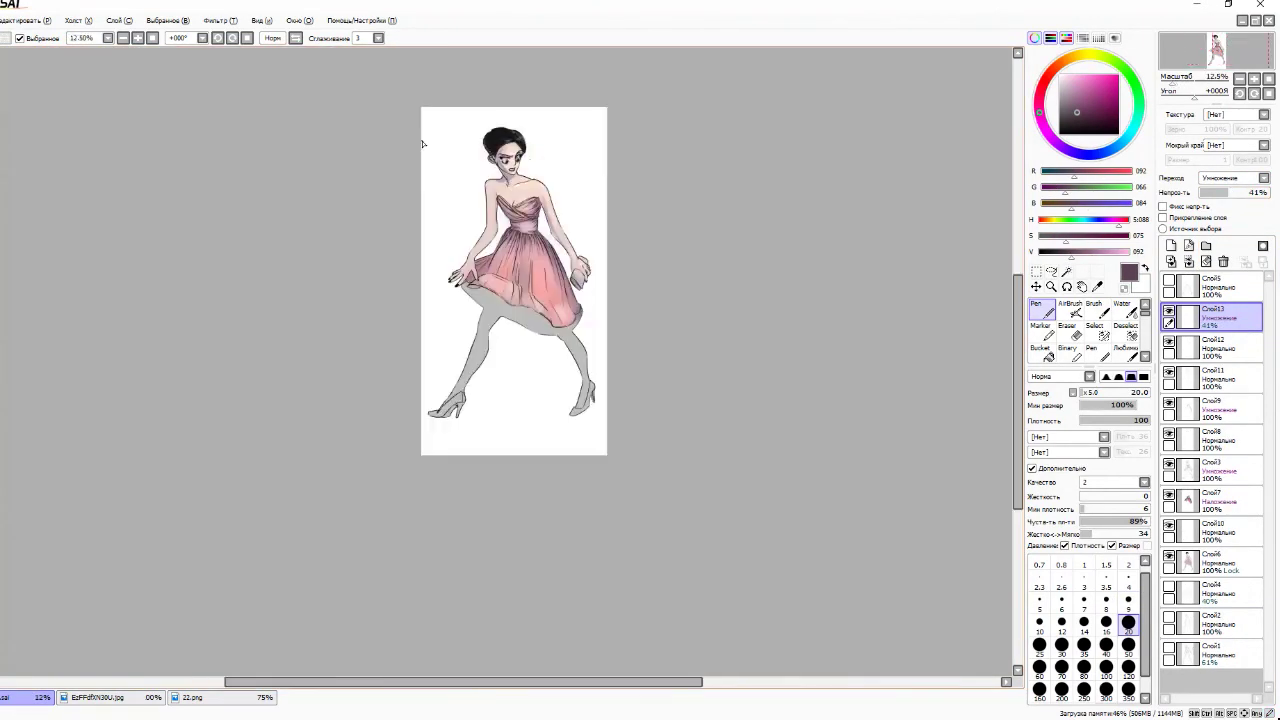
pyautogui.scroll(1, 600, 300)
pyautogui.click(1169, 316)
pyautogui.click(1169, 316)
pyautogui.scroll(5, 500, 200)
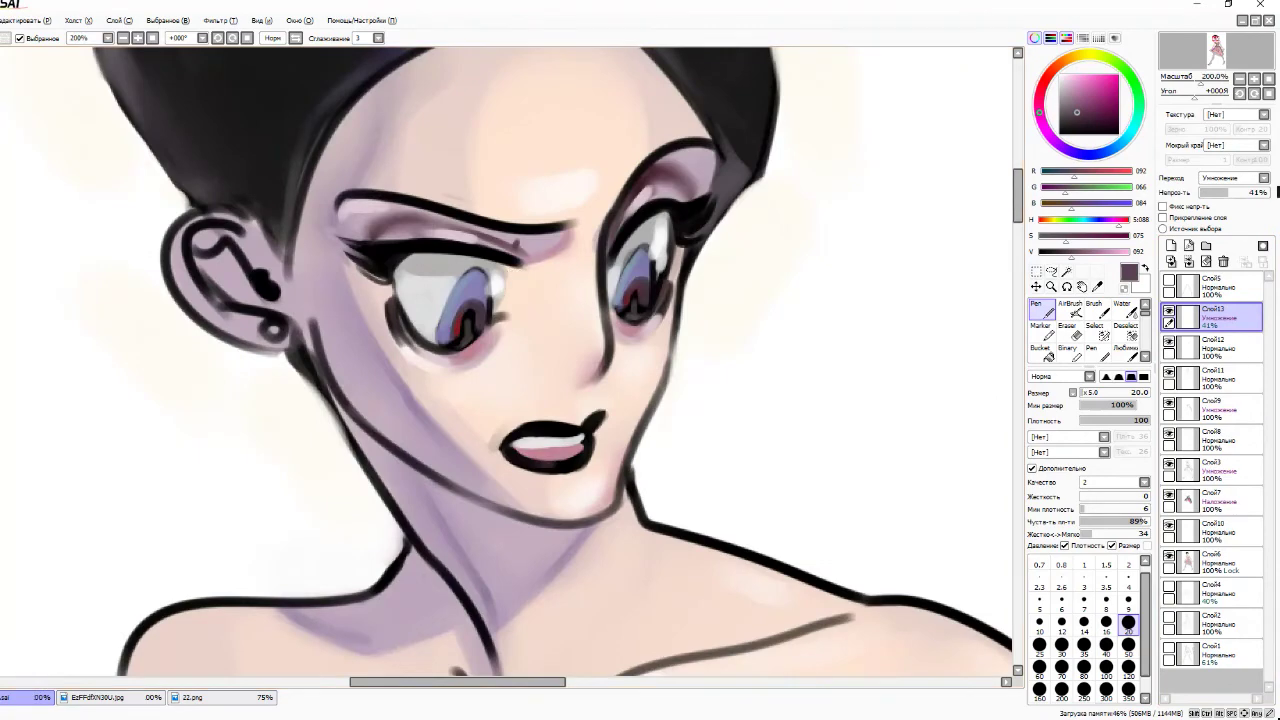
# - Switch the new shading layer to Overlay at 100% opacity and hide it
pyautogui.click(1235, 177)
pyautogui.click(1230, 234)
pyautogui.scroll(-2, 550, 250)
pyautogui.scroll(5, 620, 200)
# - Outline the iris of the larger eye in black (RGB 0, 0, 0) on layer Слой11, using the Pen at size 4
pyautogui.keyDown('alt'); pyautogui.click(895, 380); pyautogui.keyUp('alt')
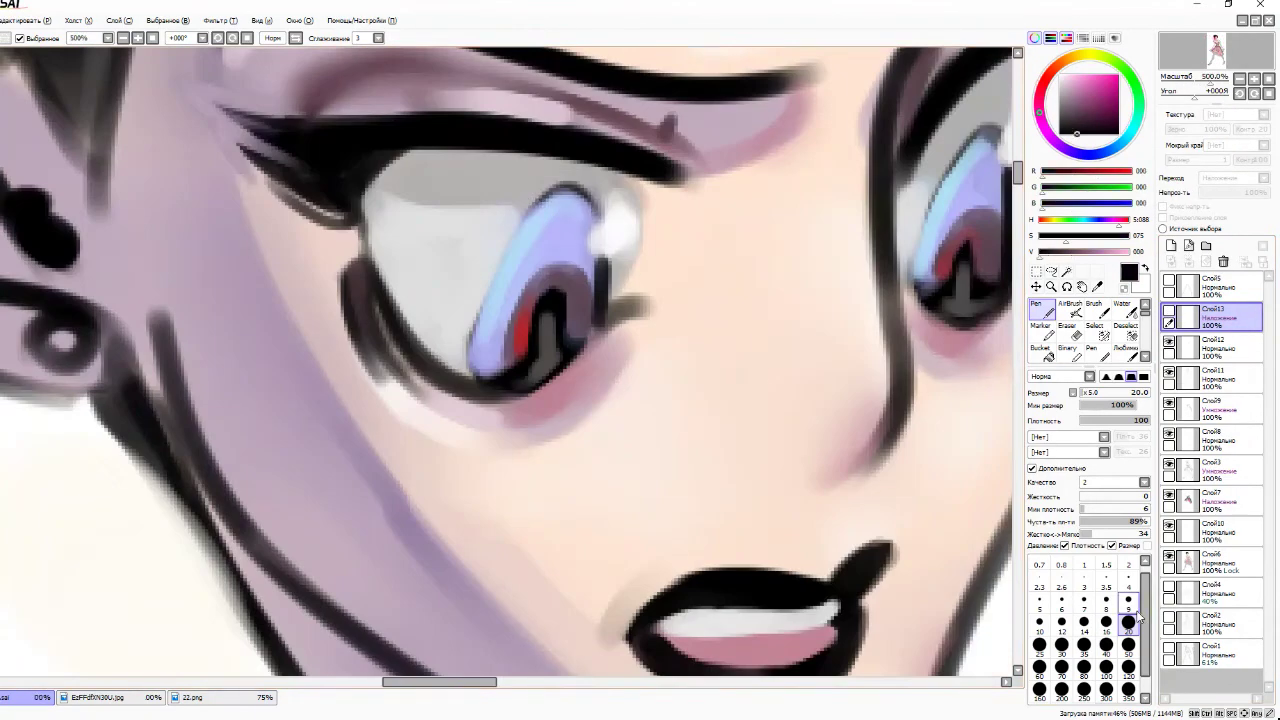
pyautogui.click(1128, 578)
pyautogui.click(1213, 377)
pyautogui.moveTo(712, 320); pyautogui.dragTo(742, 360)
pyautogui.hotkey('ctrl', 'z')
pyautogui.moveTo(490, 346)
pyautogui.mouseDown()
pyautogui.moveTo(460, 386)
pyautogui.moveTo(518, 236)
pyautogui.mouseUp()
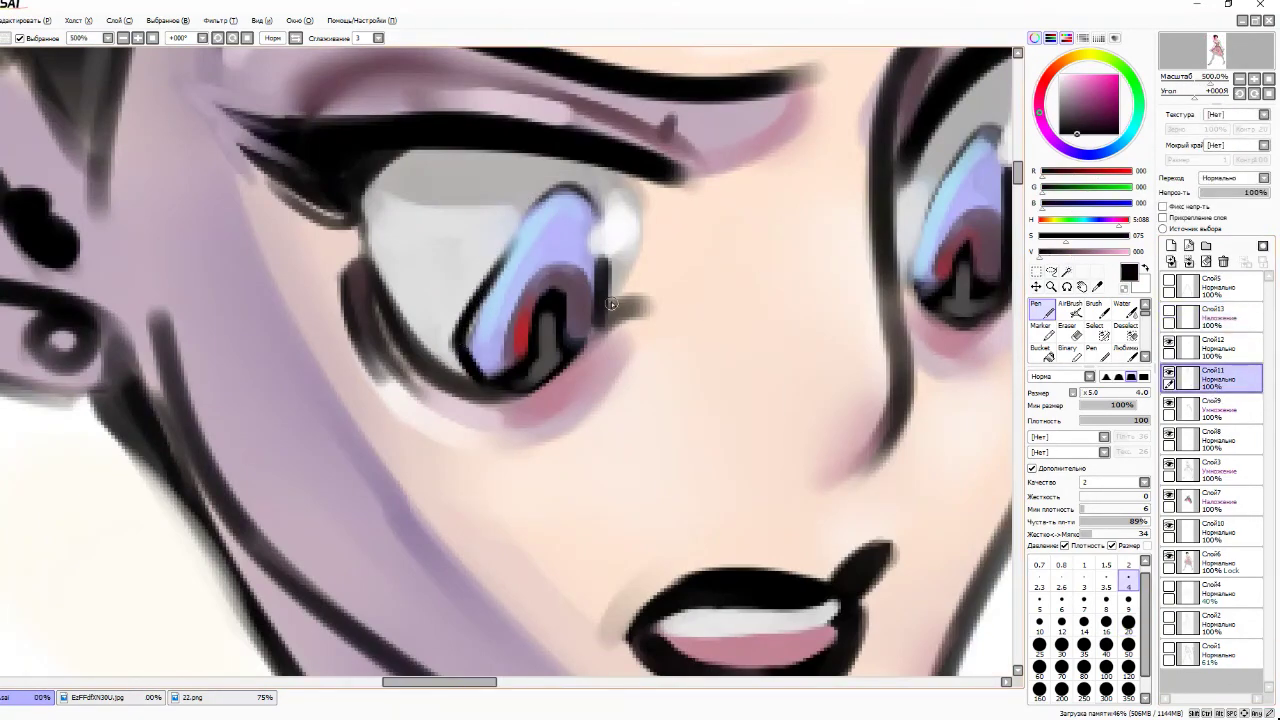
pyautogui.scroll(-1, 484, 239)
pyautogui.scroll(2, 484, 239)
pyautogui.moveTo(395, 314); pyautogui.dragTo(502, 155)
# - Refine the black lips by extending the mouth corner and reinforcing the lower lip, using the Pen at size 4
pyautogui.scroll(-6, 502, 155)
pyautogui.scroll(5, 474, 336)
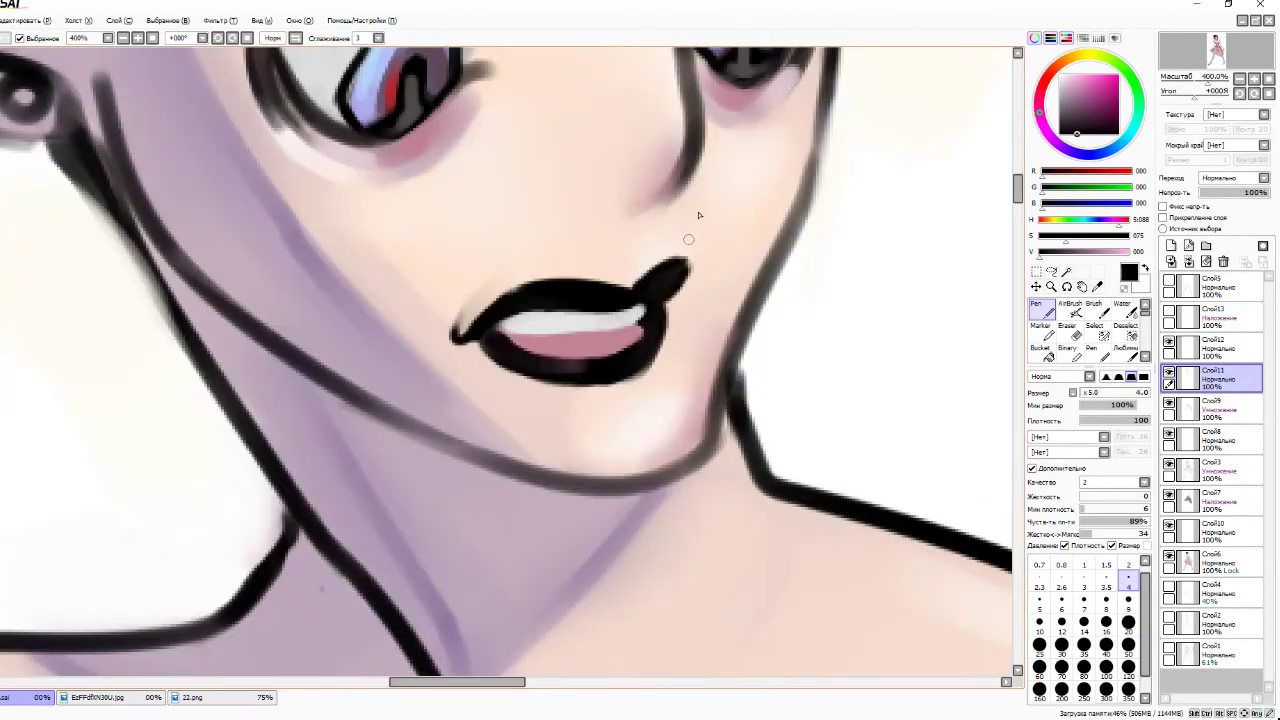
pyautogui.scroll(-5, 633, 388)
pyautogui.scroll(6, 580, 255)
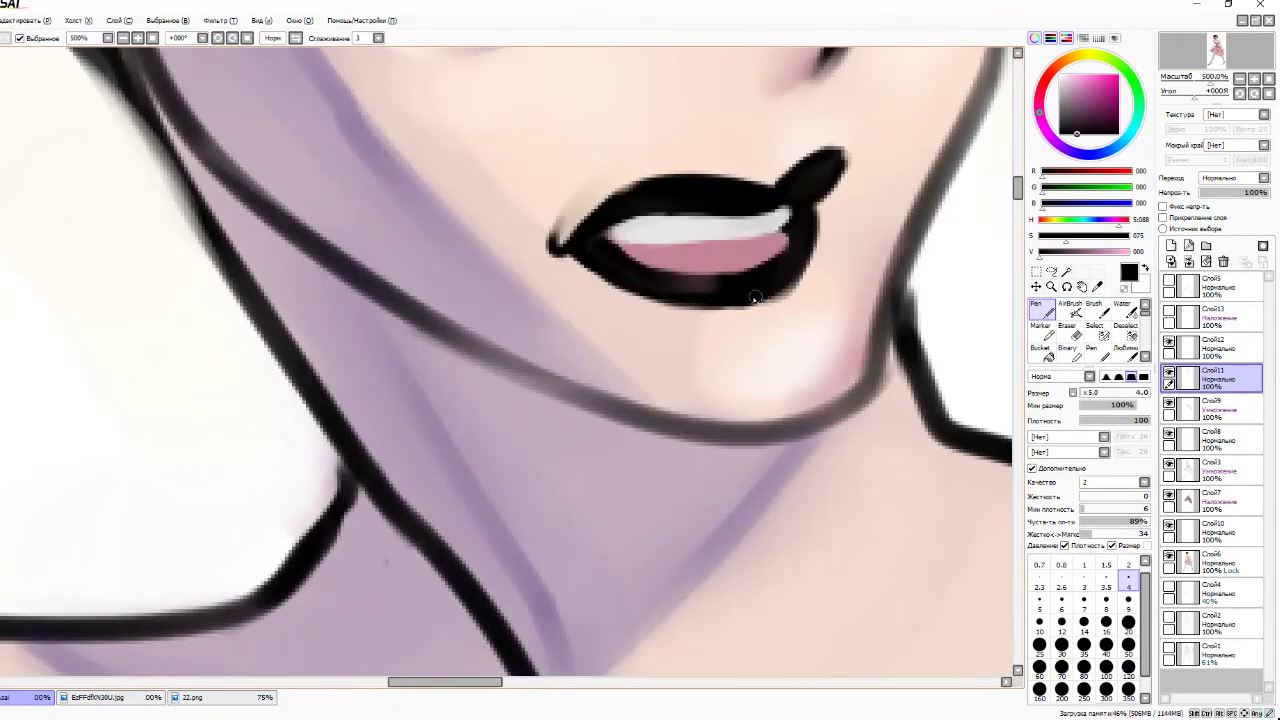
pyautogui.moveTo(684, 282); pyautogui.dragTo(790, 238)
pyautogui.scroll(-6, 790, 238)
pyautogui.scroll(1, 437, 243)
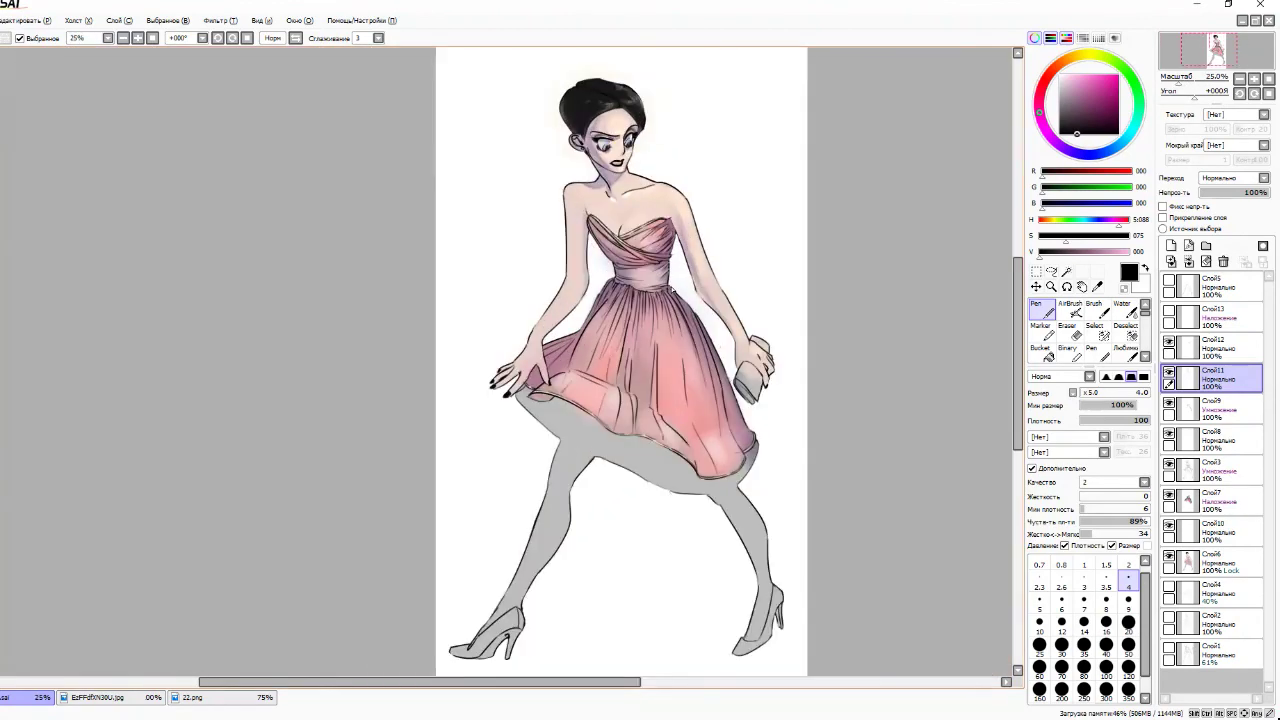
# - Export the illustration as a PNG image named 23 into the folder that holds 22.png
pyautogui.scroll(-1, 437, 243)
pyautogui.scroll(1, 437, 243)
pyautogui.hotkey('alt', 'f')
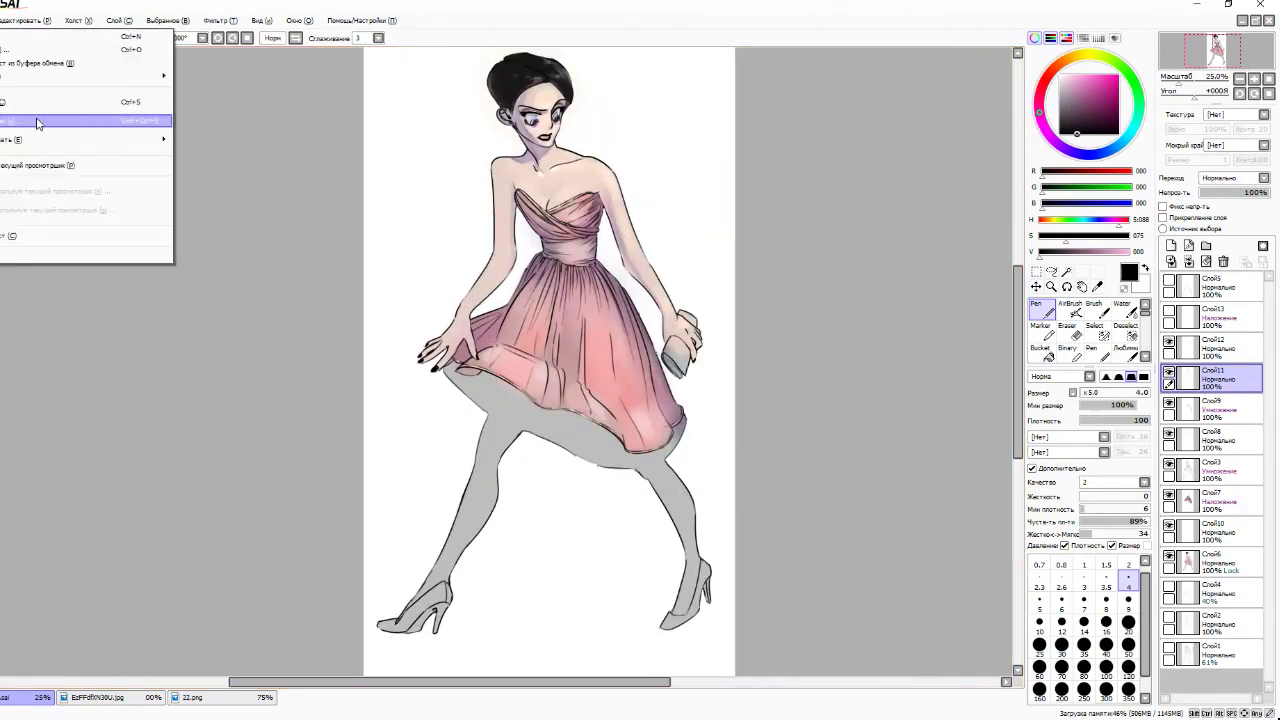
pyautogui.click(179, 431)
pyautogui.hotkey('alt', 'f')
pyautogui.click(240, 197)
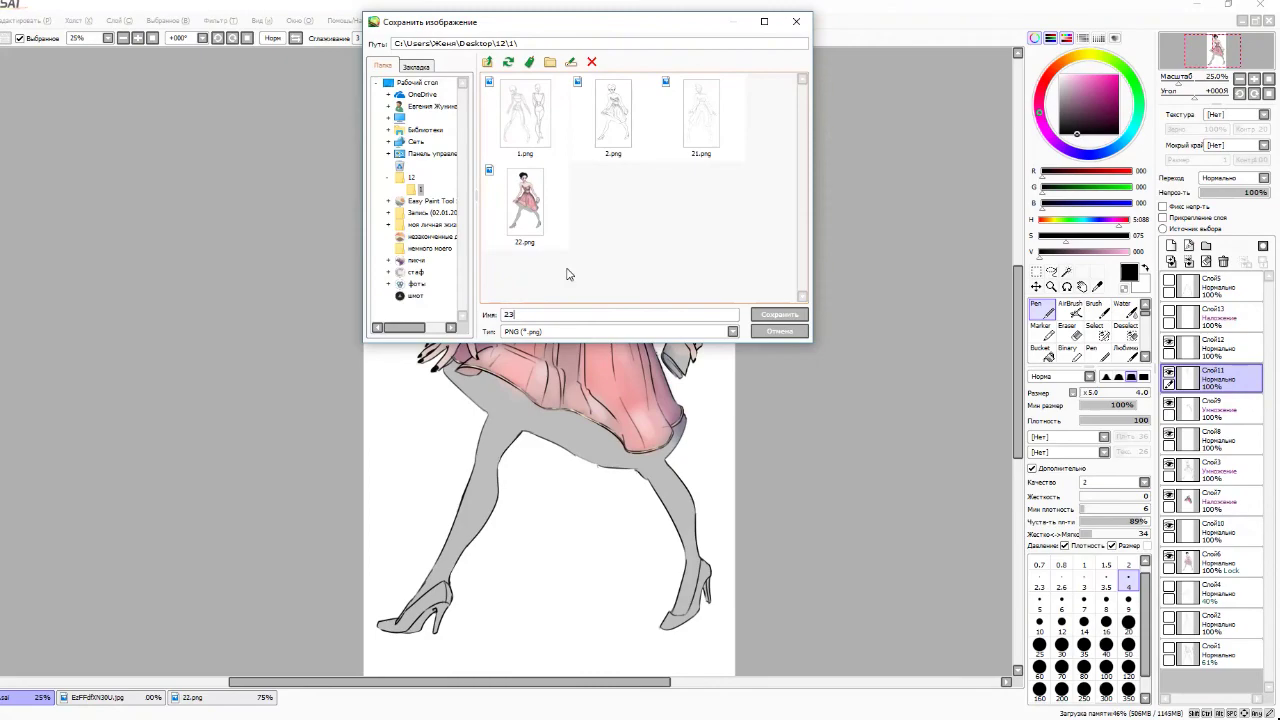